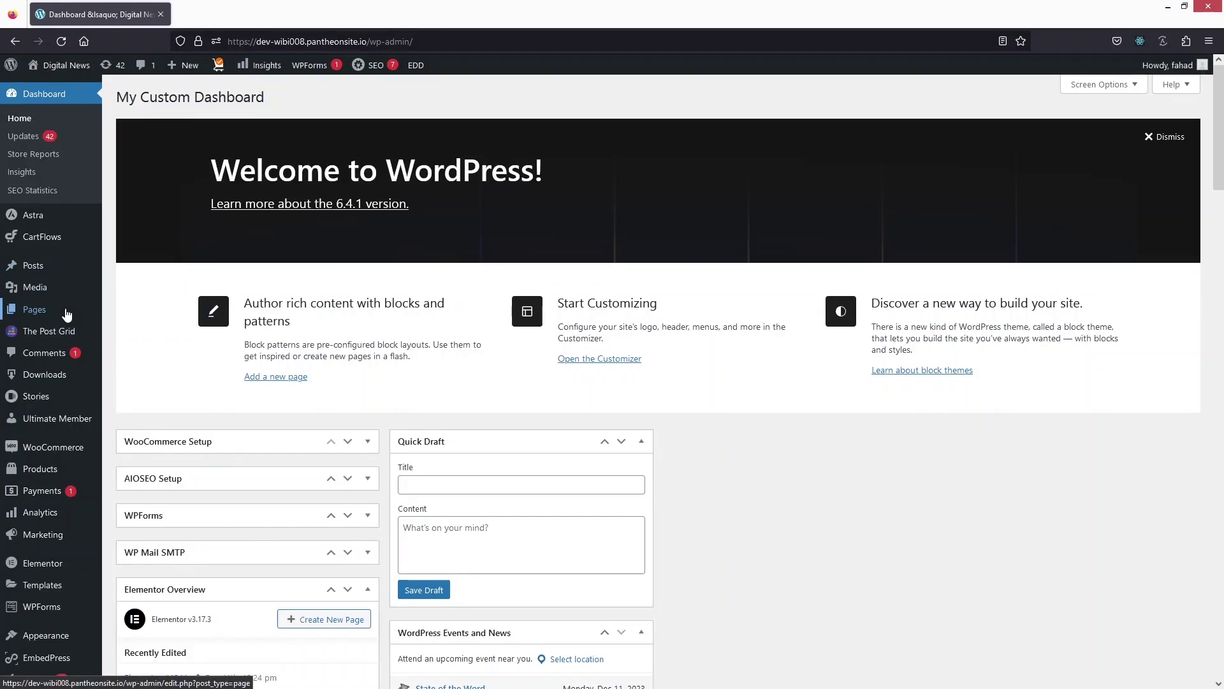
Step: Create a new WordPress page and open it for editing with Elementor
mouse_move(61, 312)
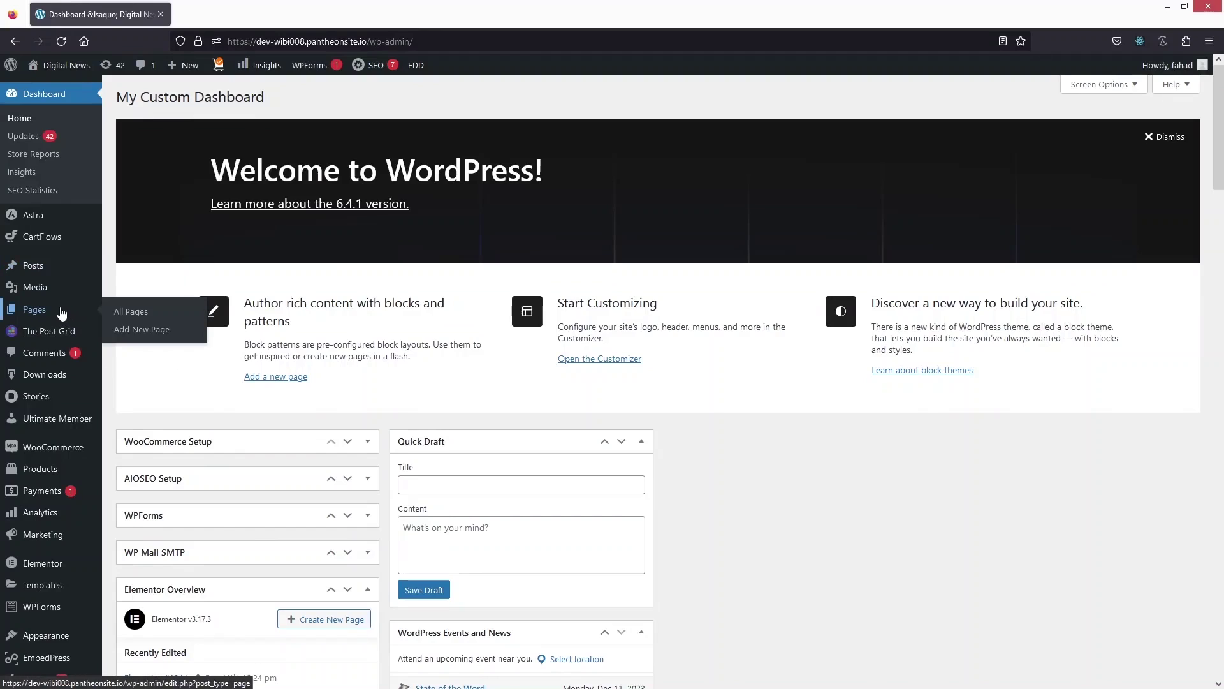
click(187, 335)
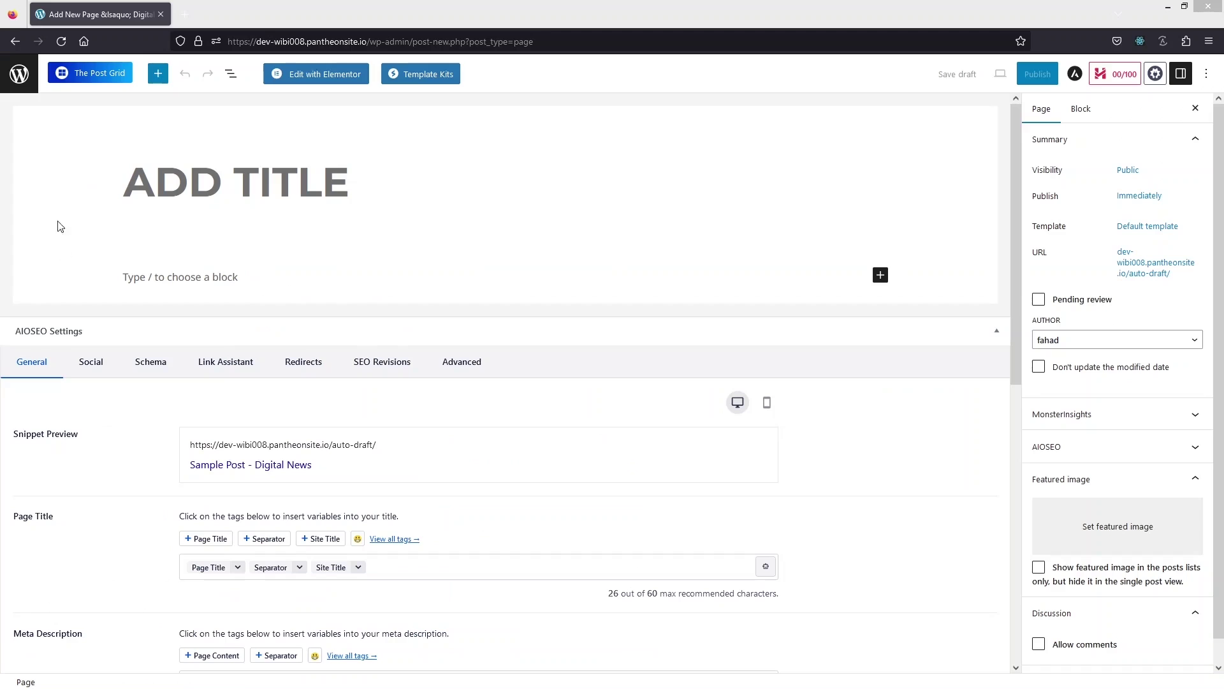
click(315, 75)
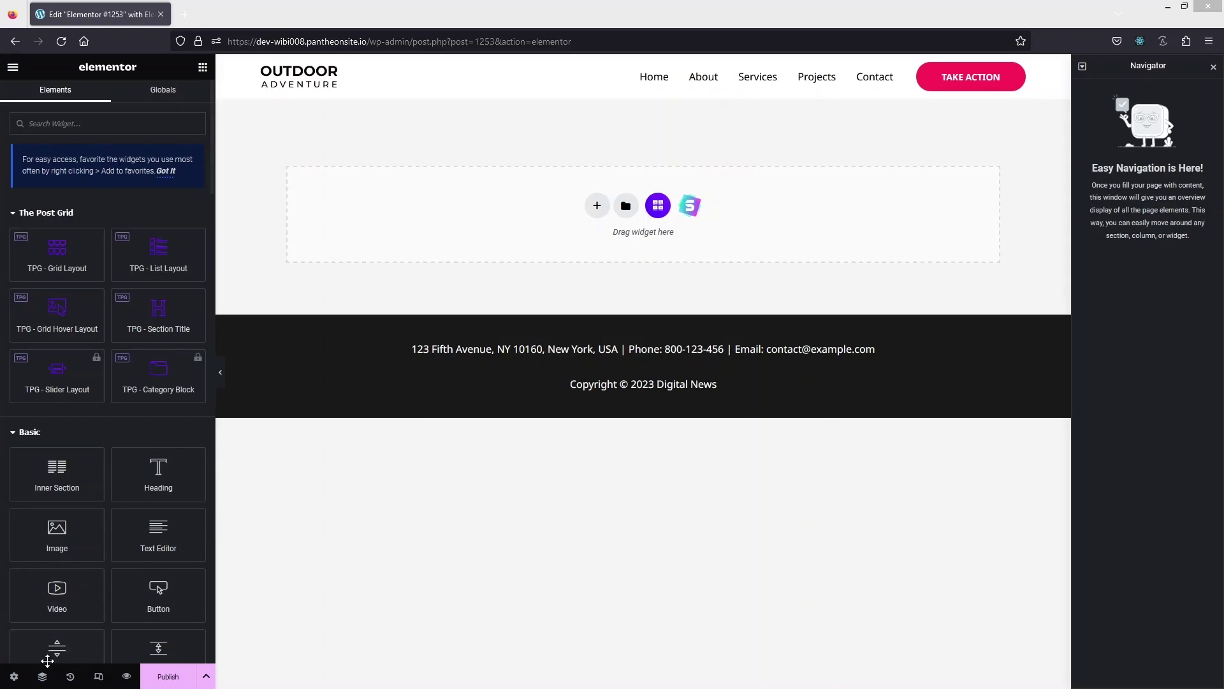
Step: Change the page layout in the page settings to a blank canvas without the site header and footer
click(12, 677)
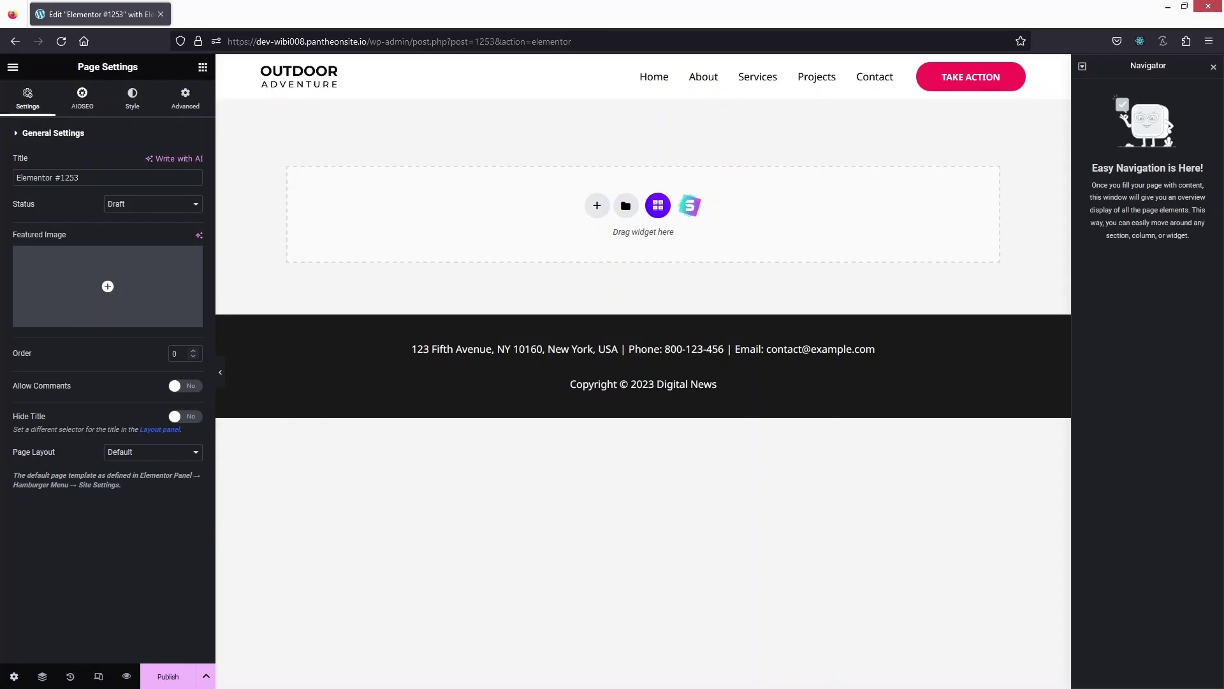
click(152, 454)
click(159, 484)
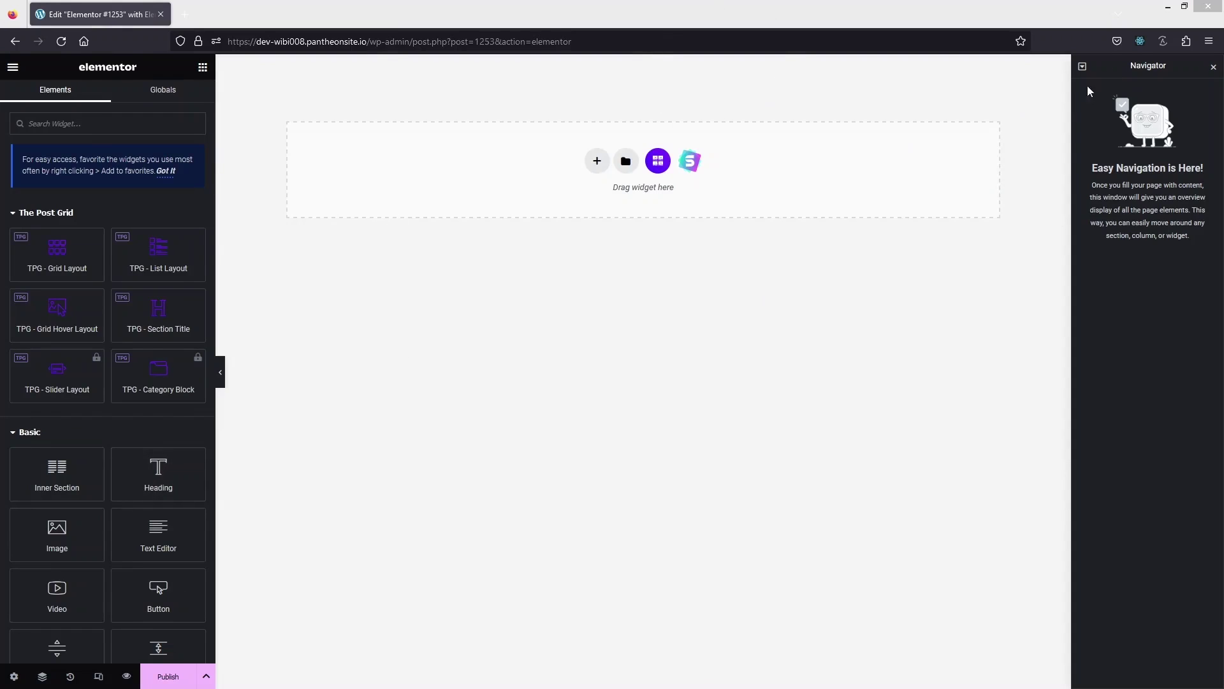
Step: Undock the Navigator as a floating window over the canvas and add a single-column section to the page
drag(1128, 67, 913, 291)
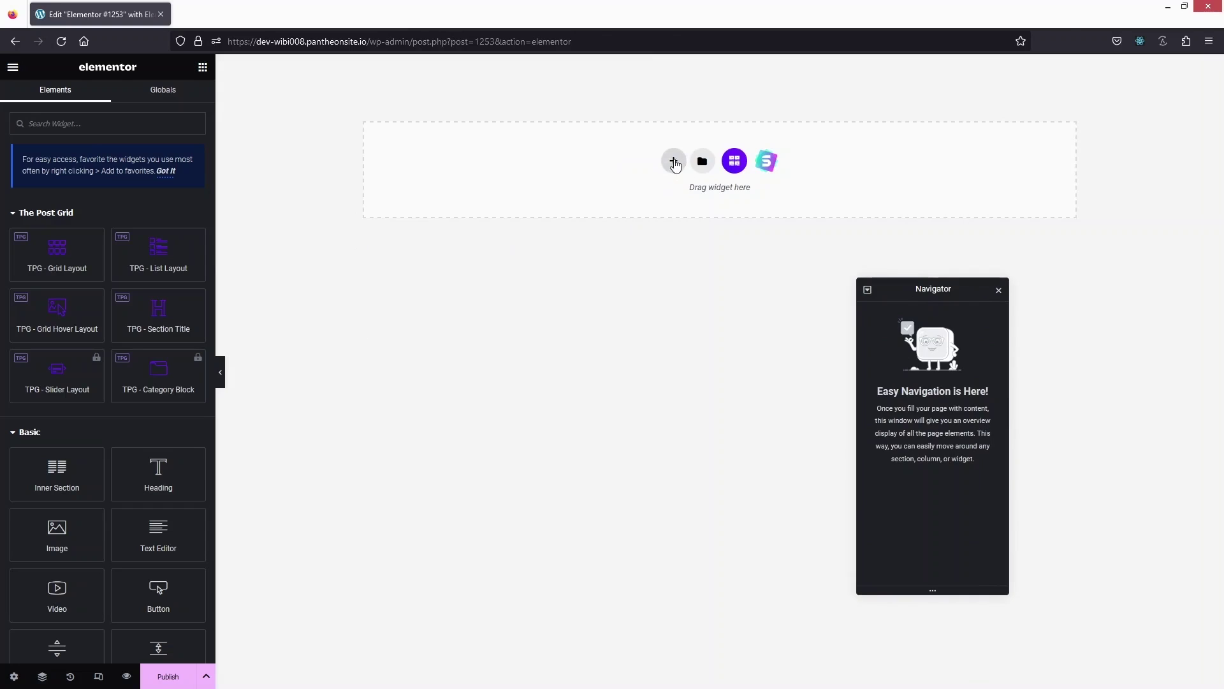
click(674, 162)
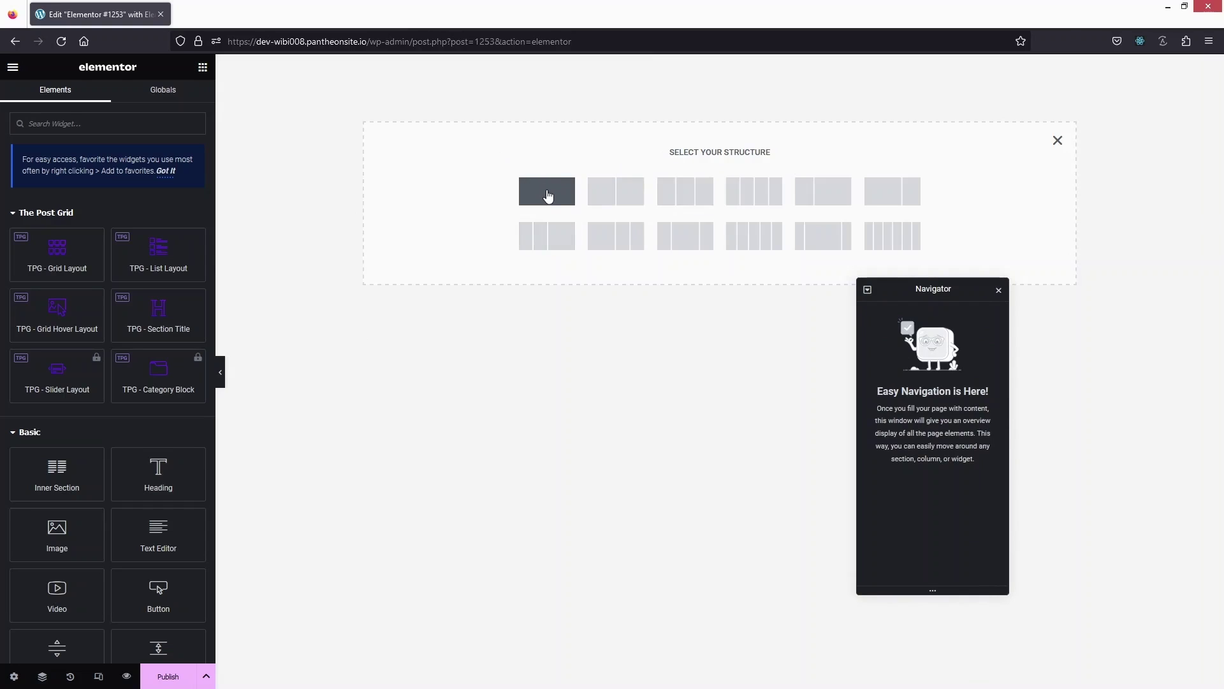
click(560, 205)
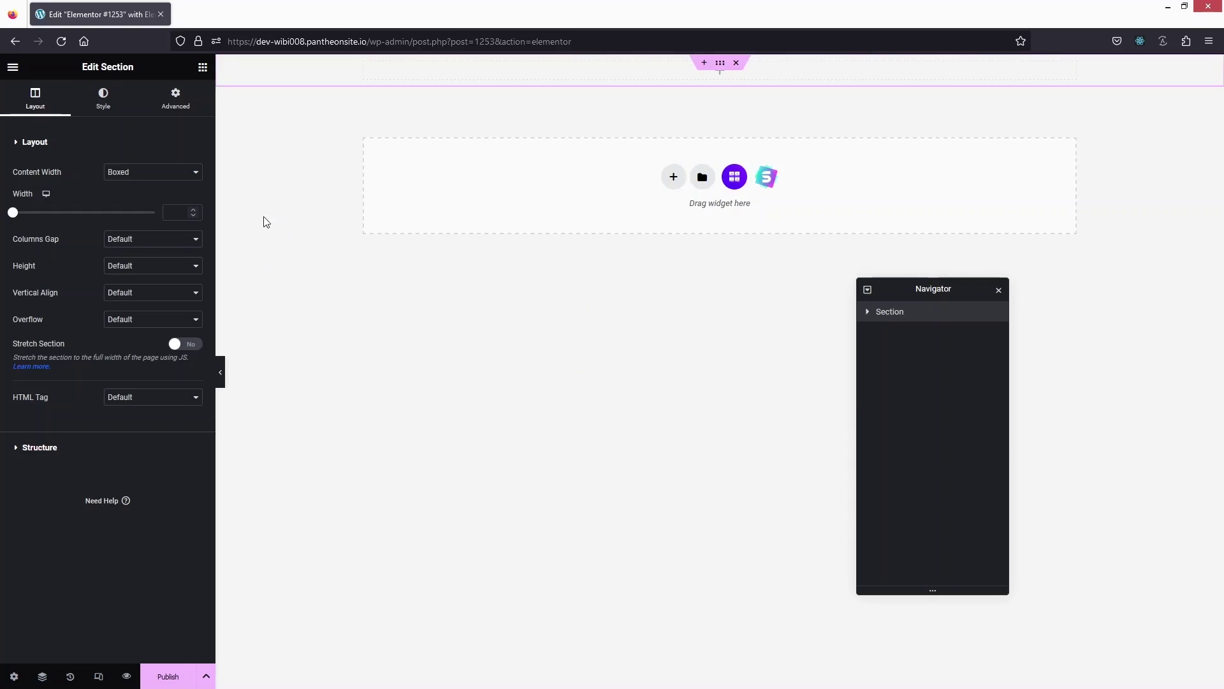
Step: Add two Heading widgets to the section's column, with a two-column Inner Section beneath them
click(202, 67)
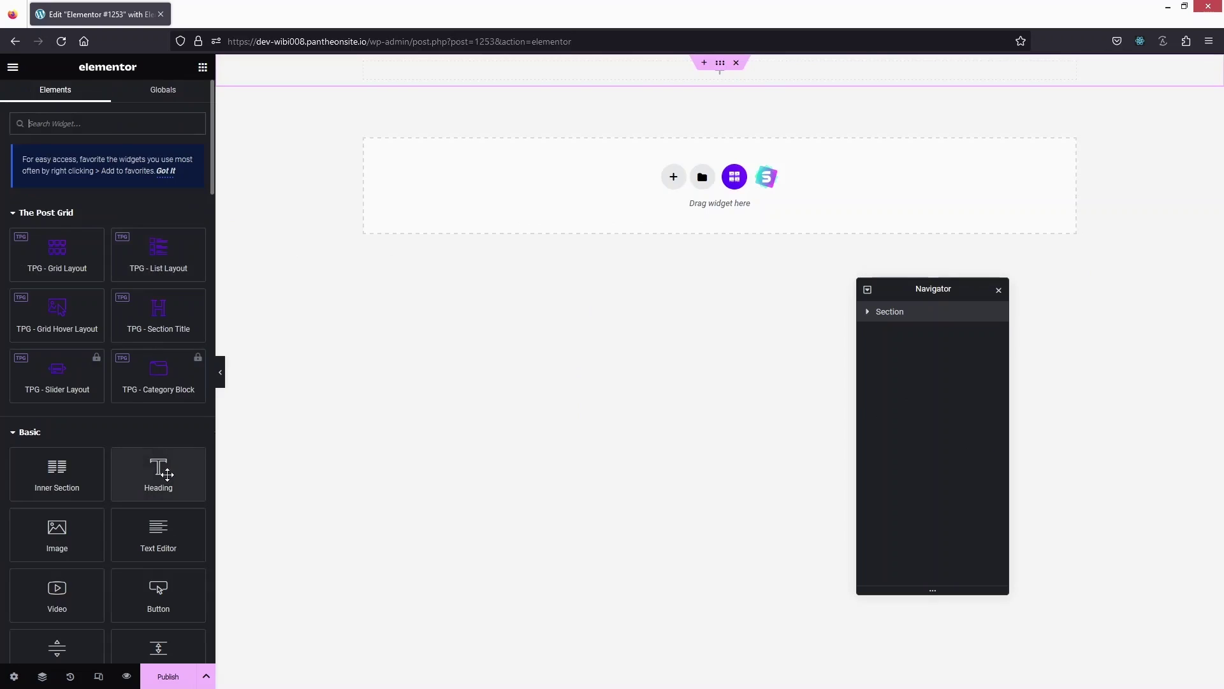
drag(158, 473, 548, 71)
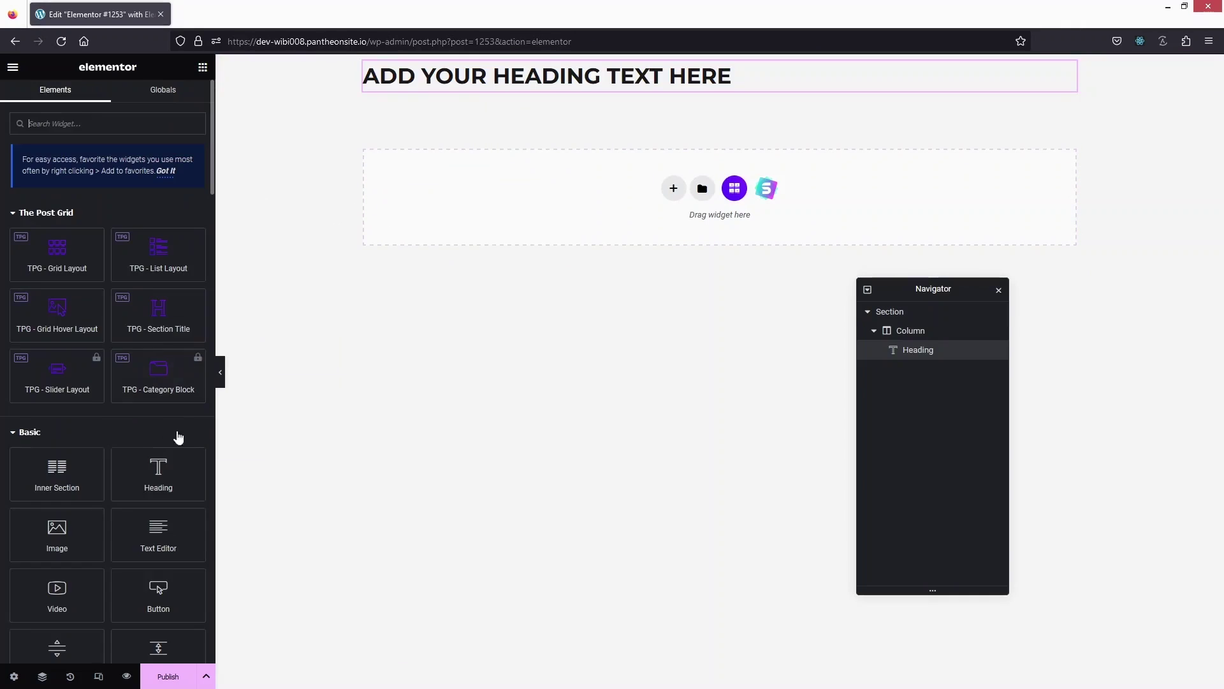
drag(150, 472, 561, 82)
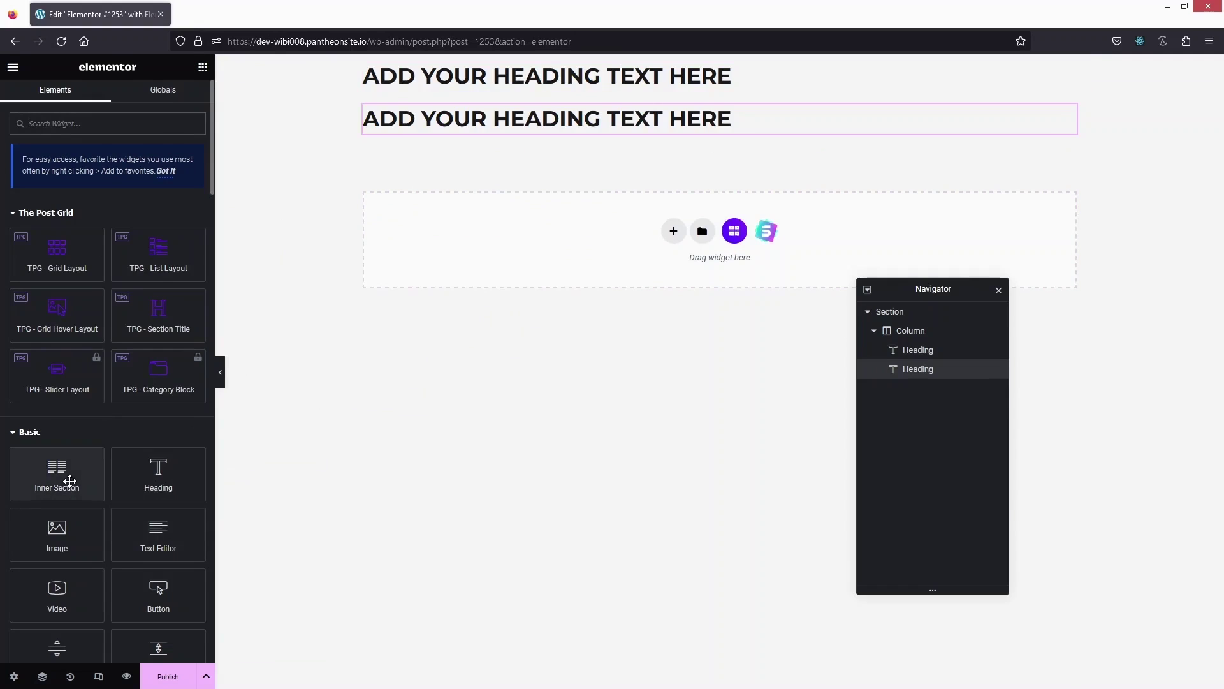
drag(56, 477, 603, 137)
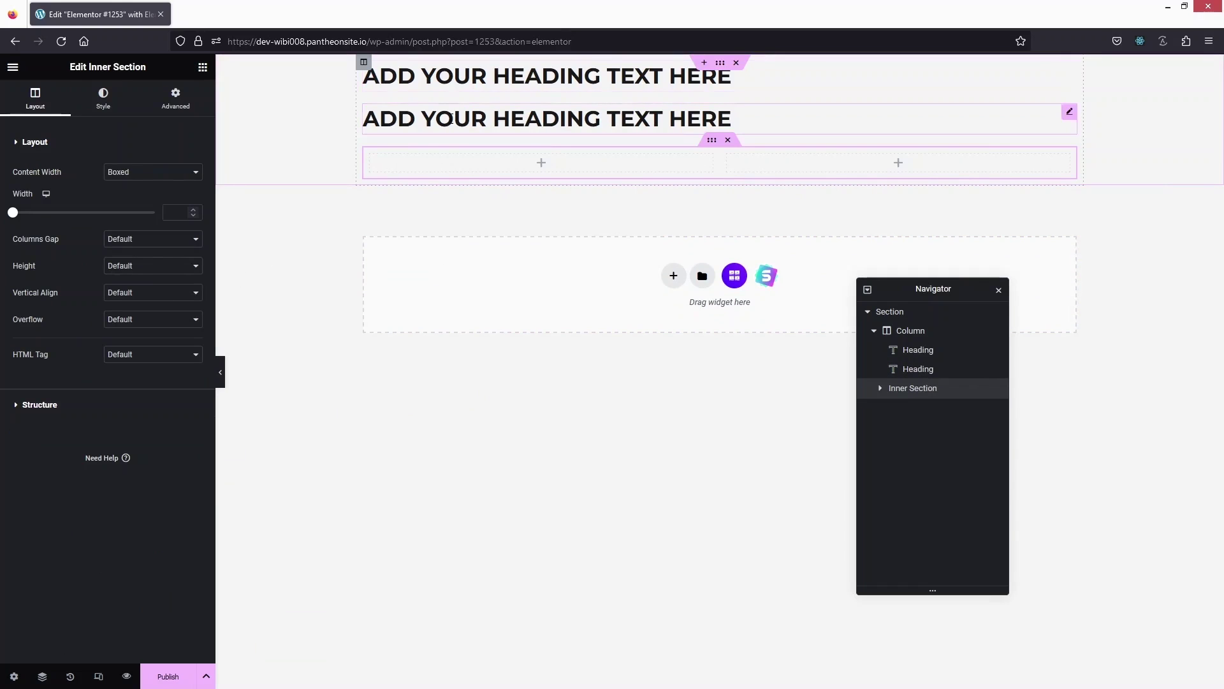
Step: Center both headings and change the second heading's text to "Services"
click(445, 73)
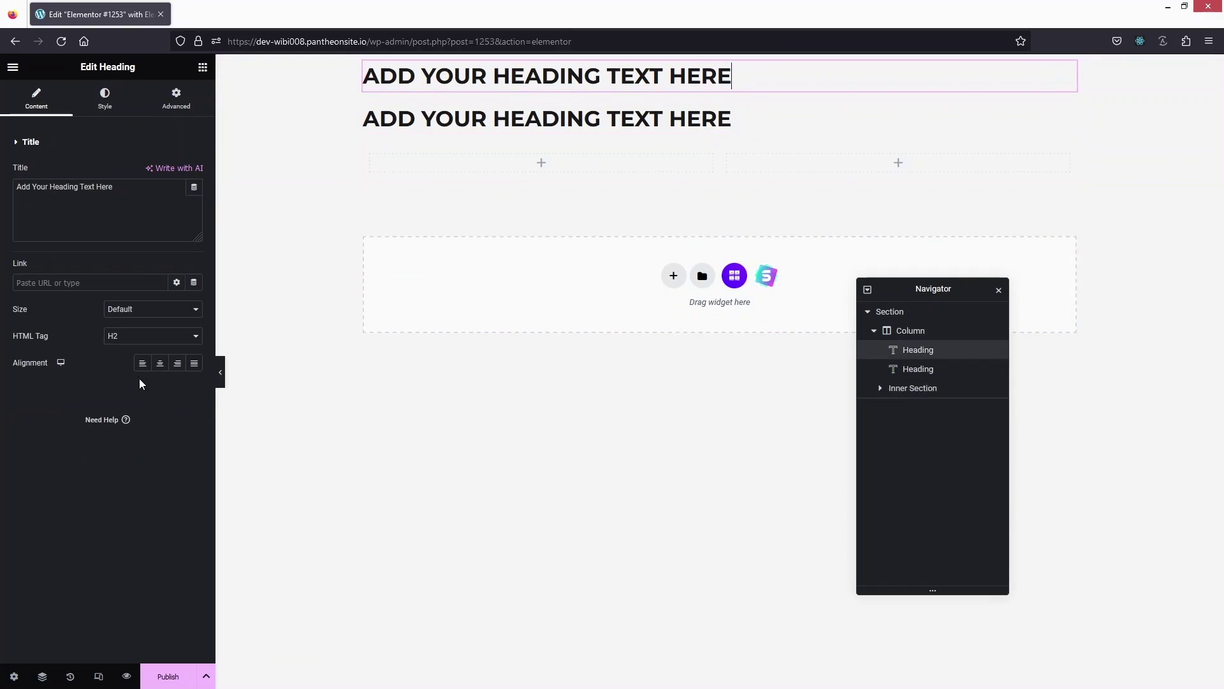
click(160, 362)
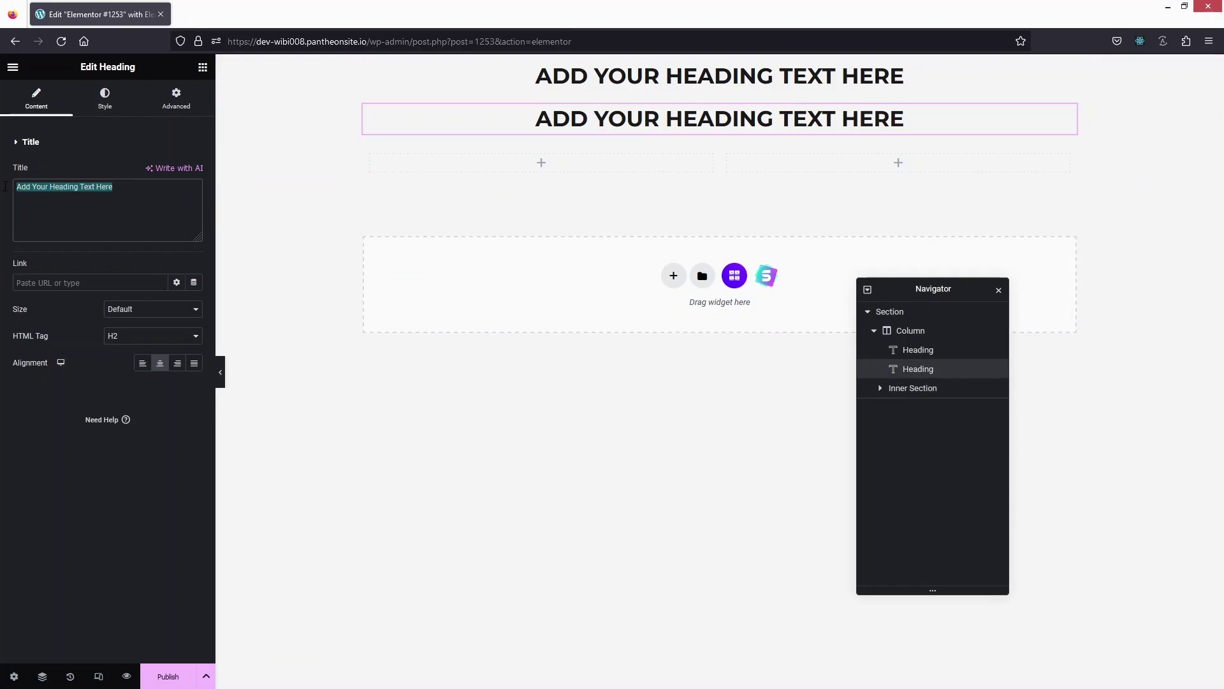
text(Services)
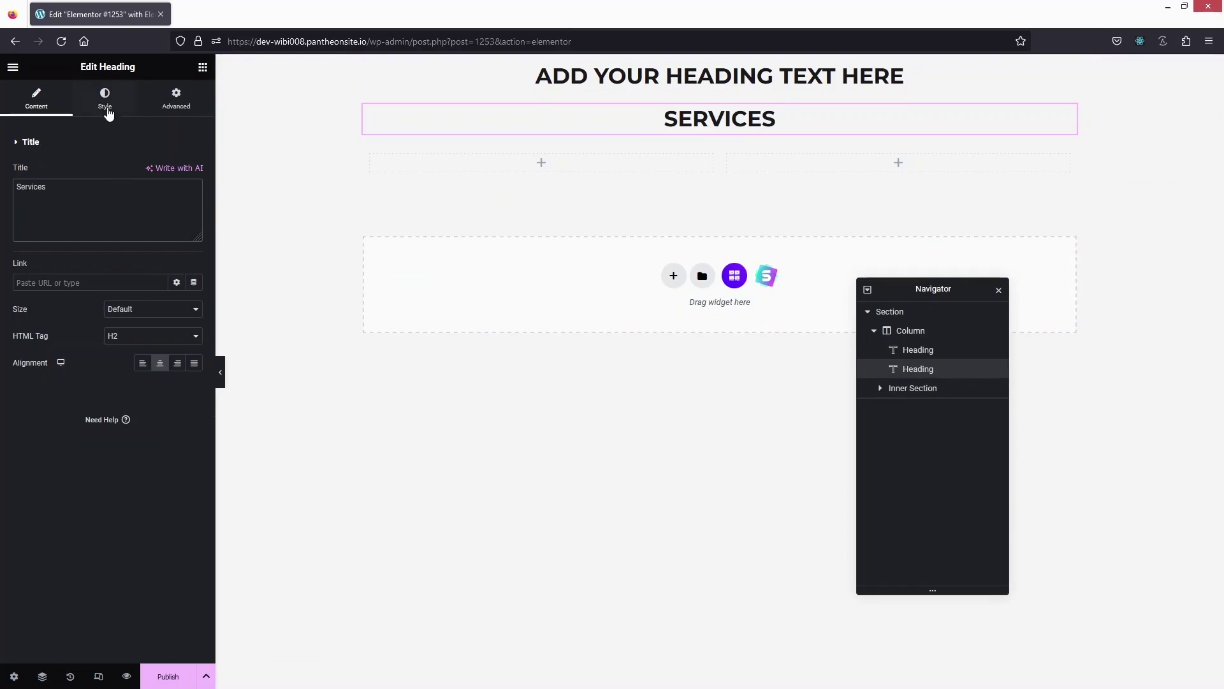
Step: Set the Services heading's font family to Poppins in its typography settings
click(106, 105)
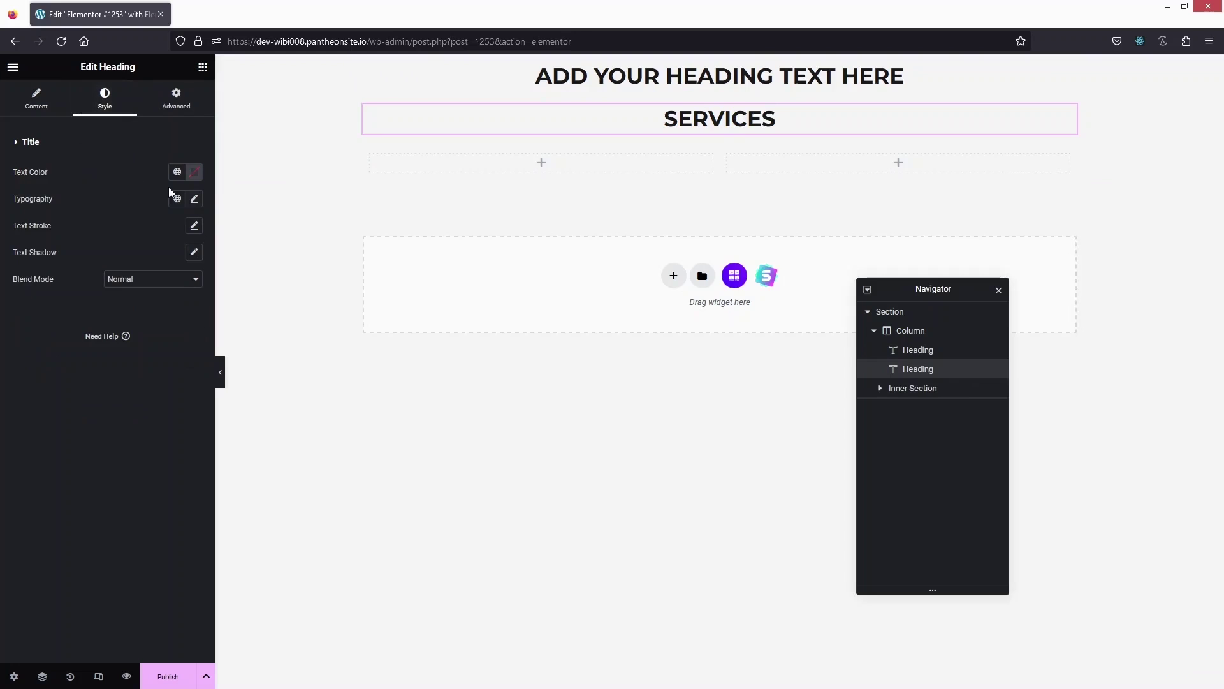
click(194, 199)
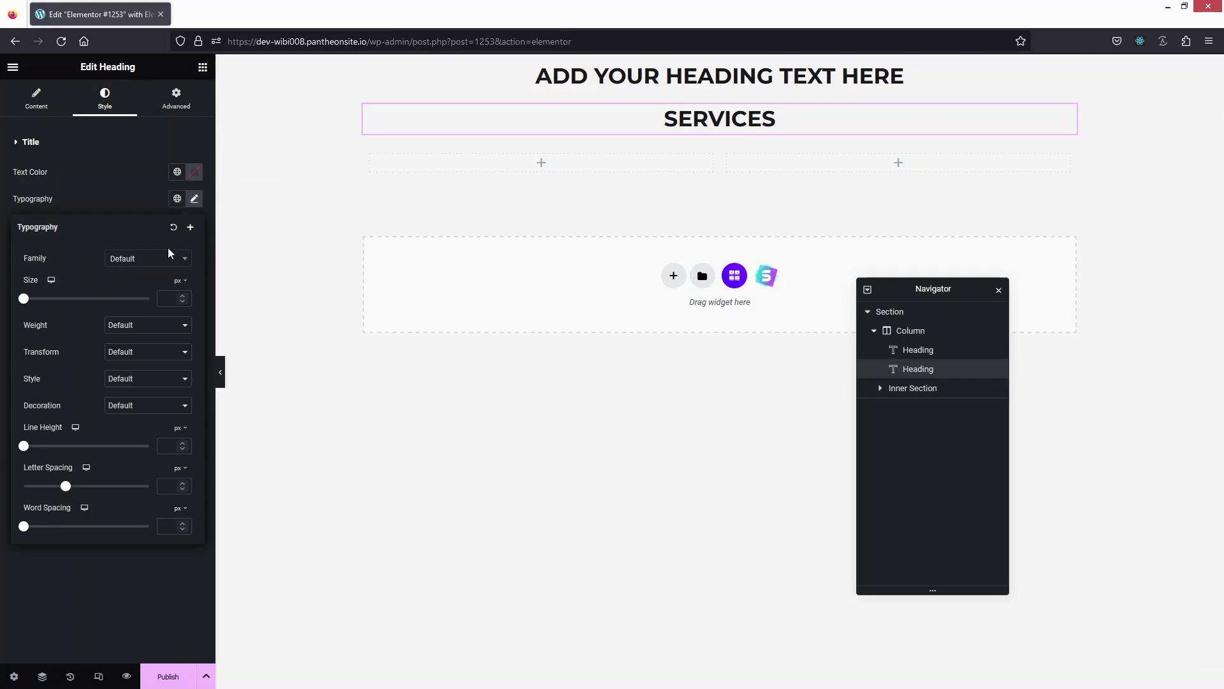
click(128, 259)
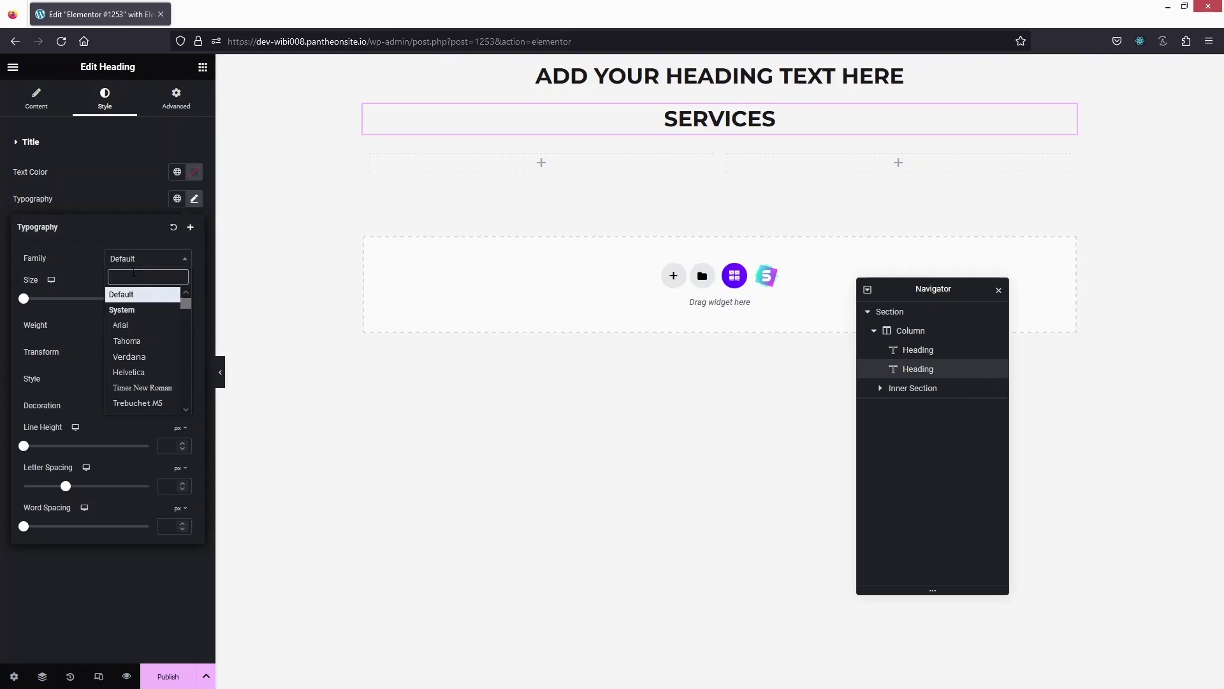
text(poppins)
key(Return)
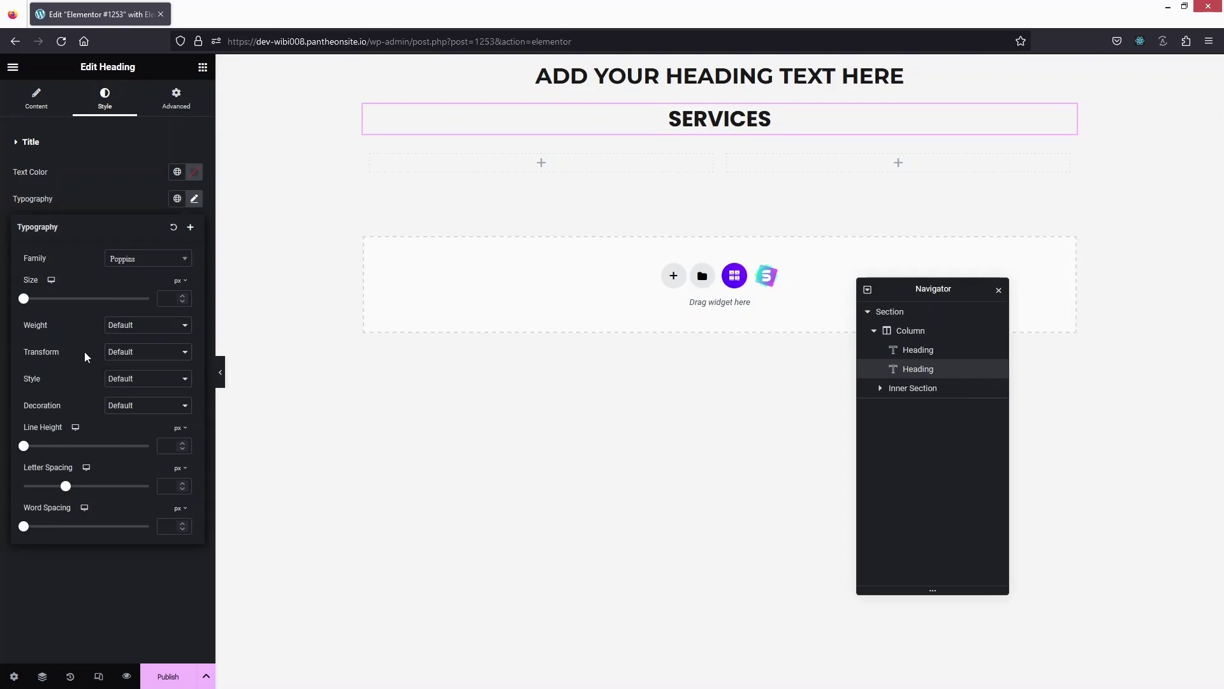
Step: Set the Services heading's font weight to 800 (Extra Bold) and its size to 50 px
click(154, 330)
click(155, 331)
click(132, 329)
click(151, 445)
click(165, 298)
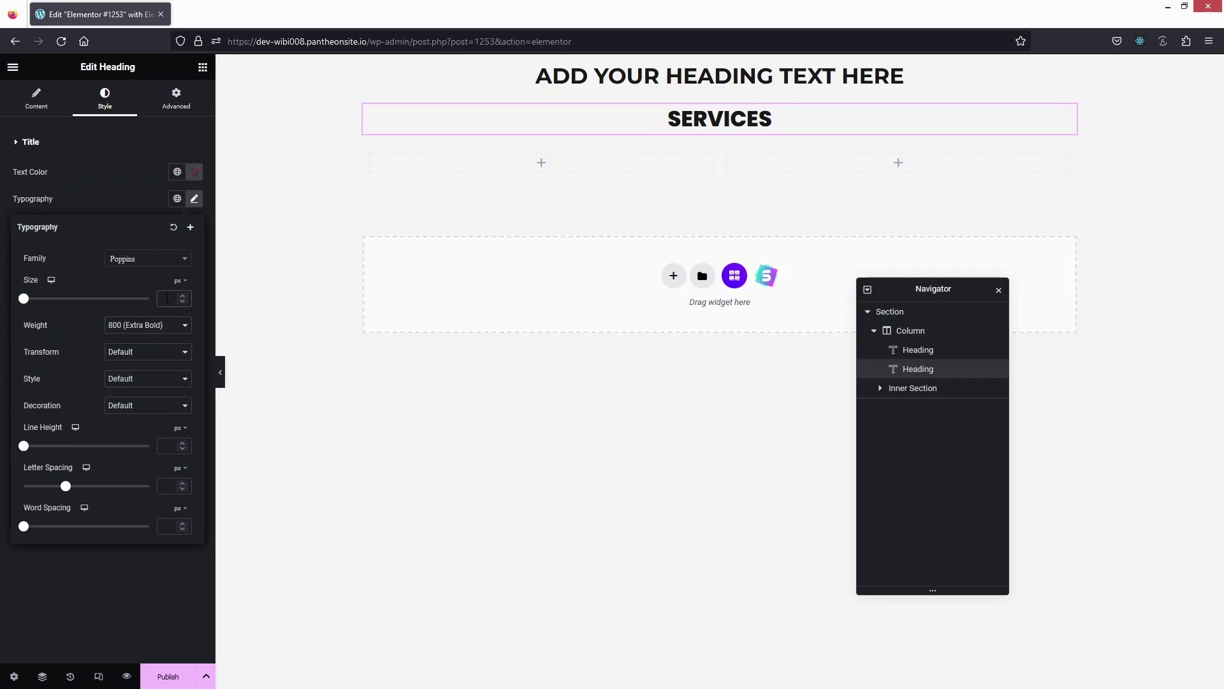
text(50)
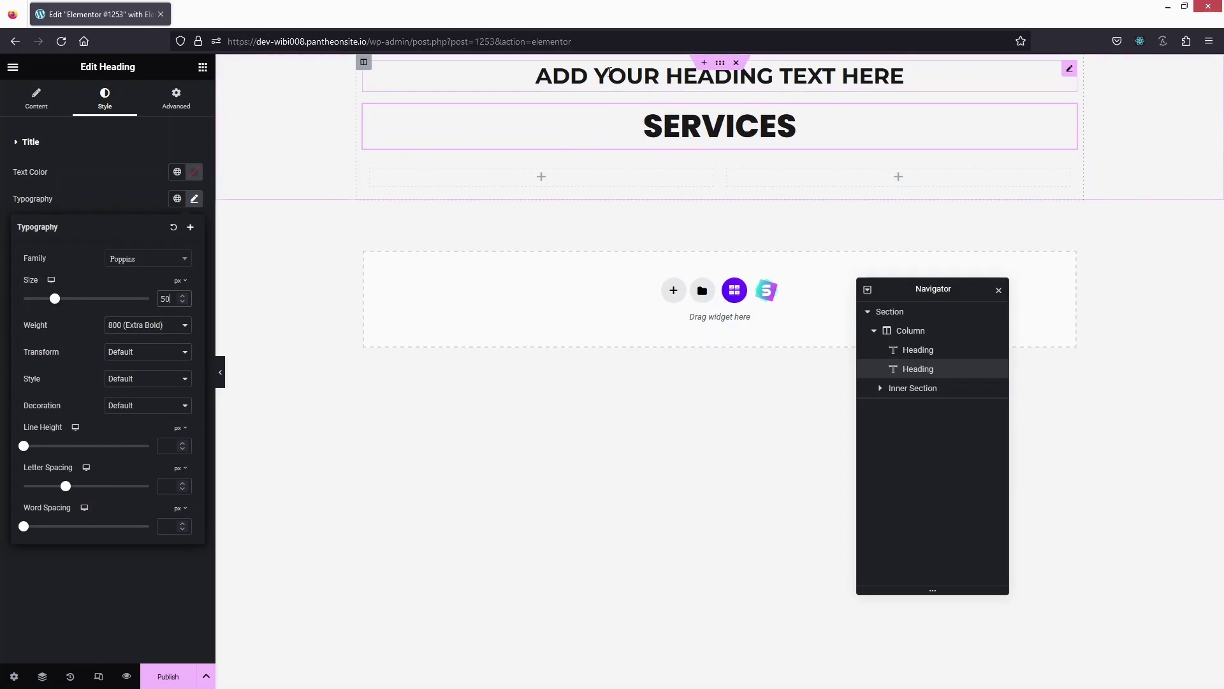
Step: Replace the first heading's text with "why choose us?"
click(609, 72)
triple_click(63, 187)
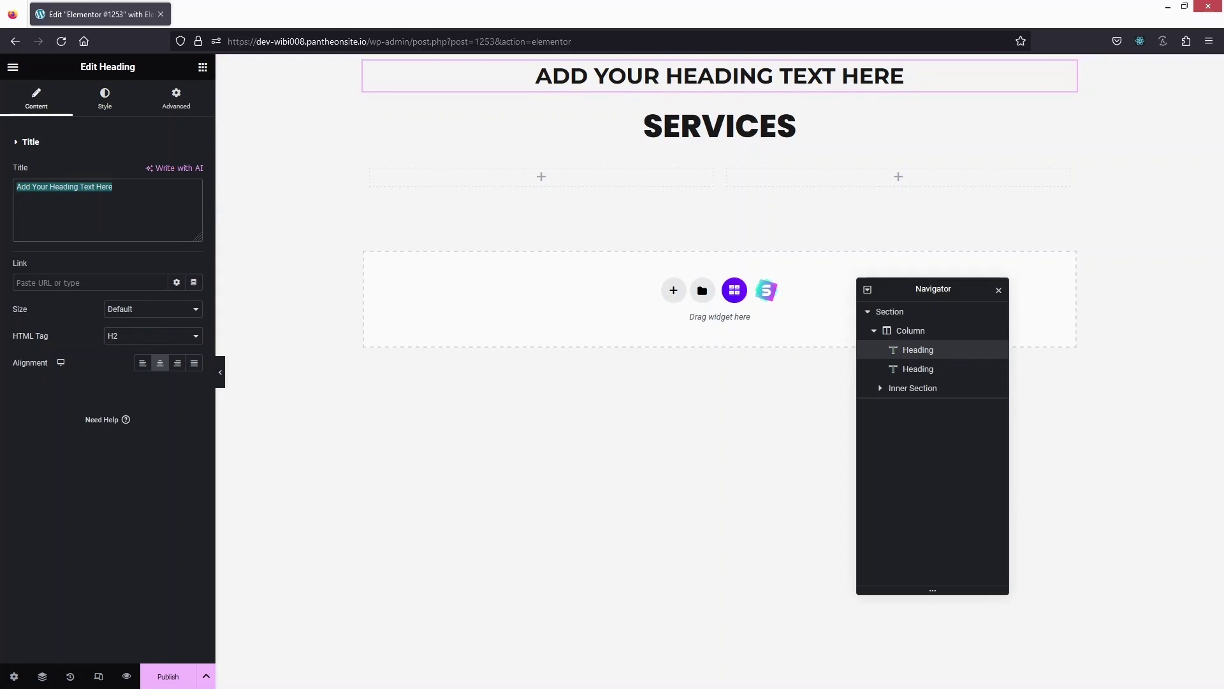
text(why choose us?)
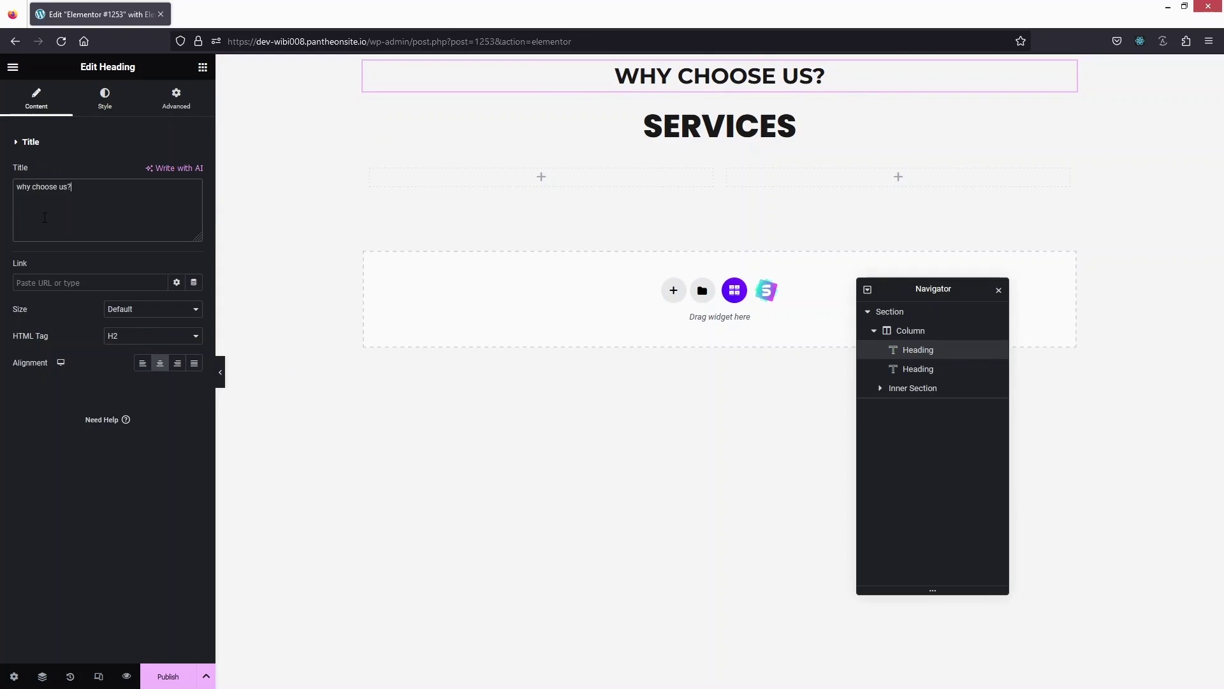
Step: Set the "why choose us?" heading's font family to Rochester in its typography settings
click(105, 97)
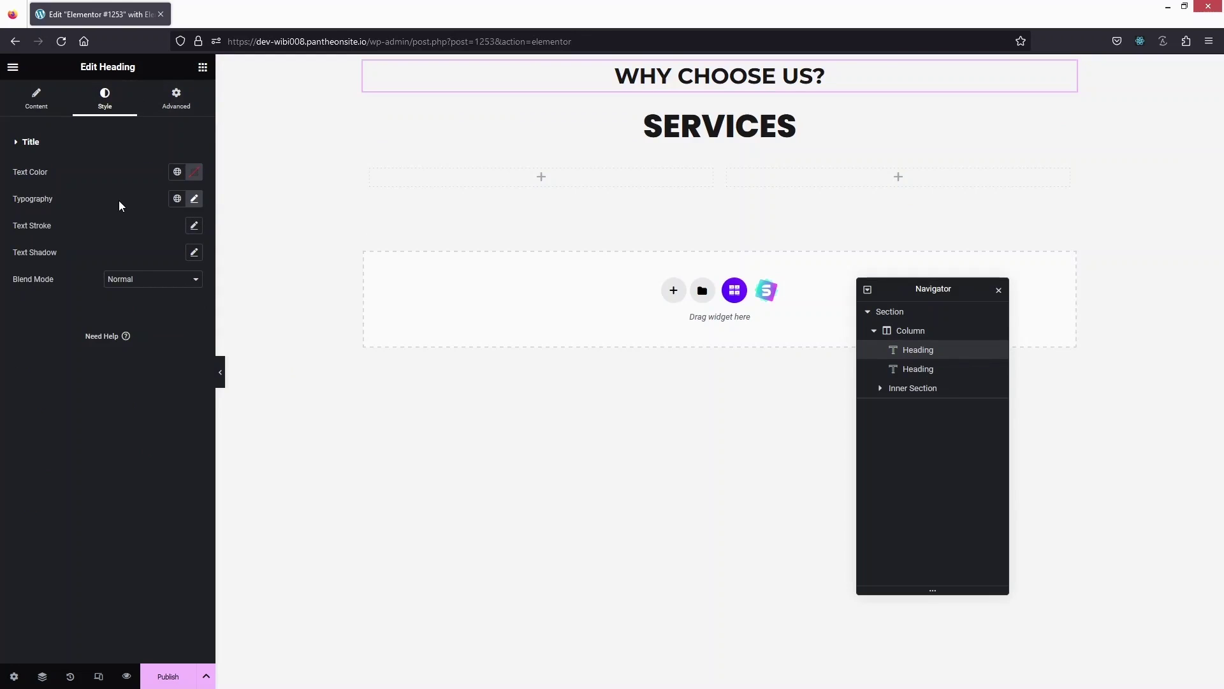
click(195, 198)
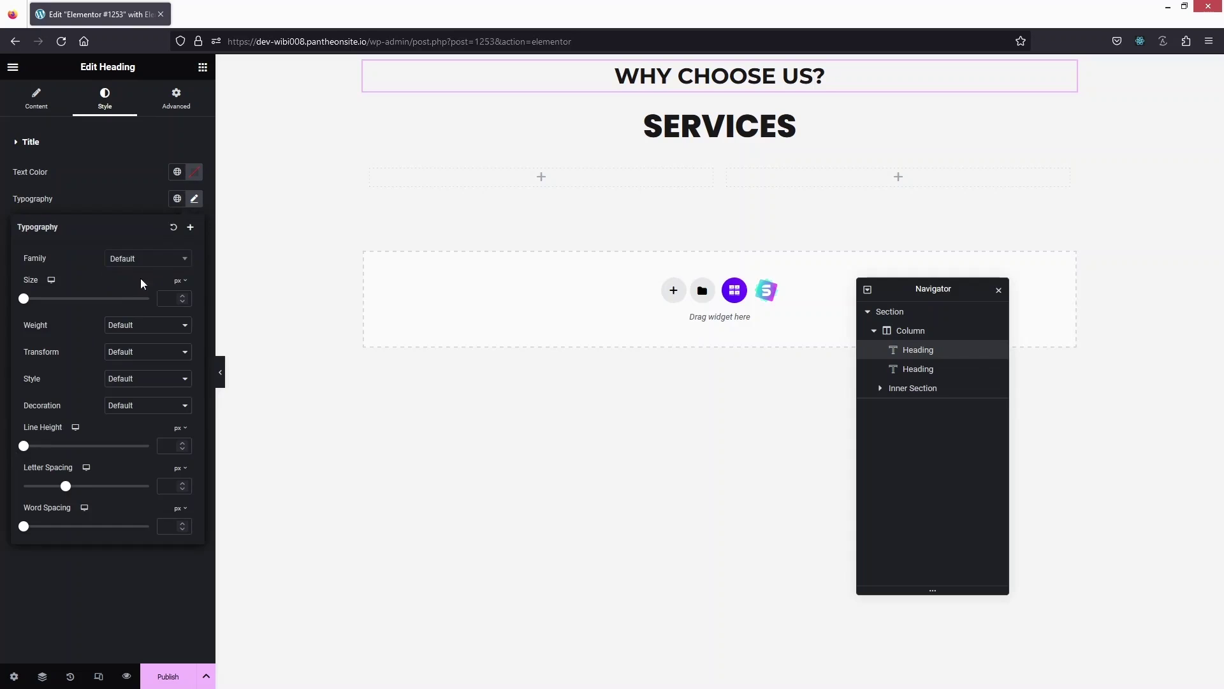
click(135, 262)
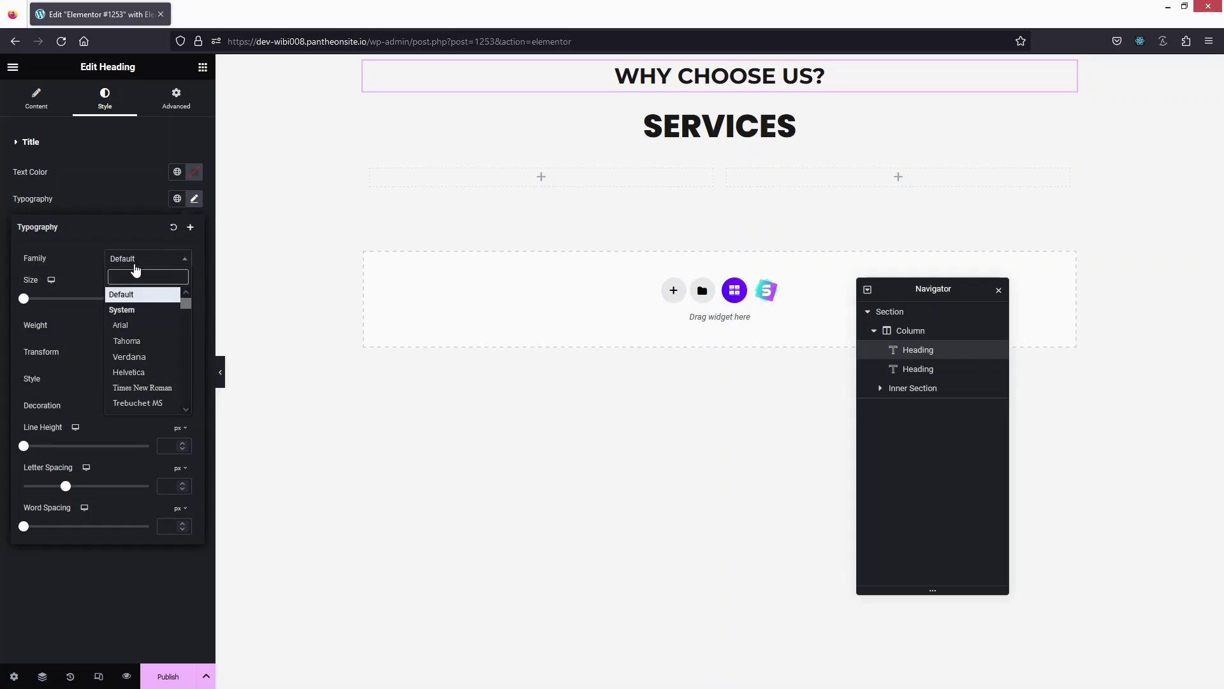
text(rochester)
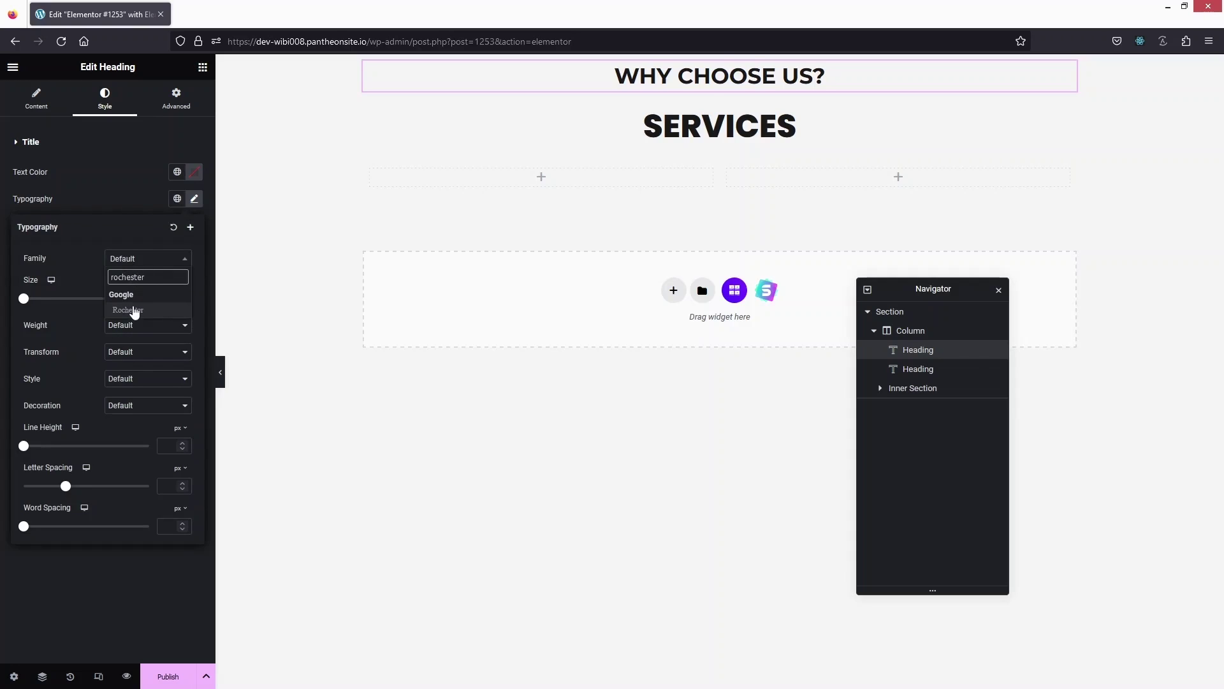
click(134, 311)
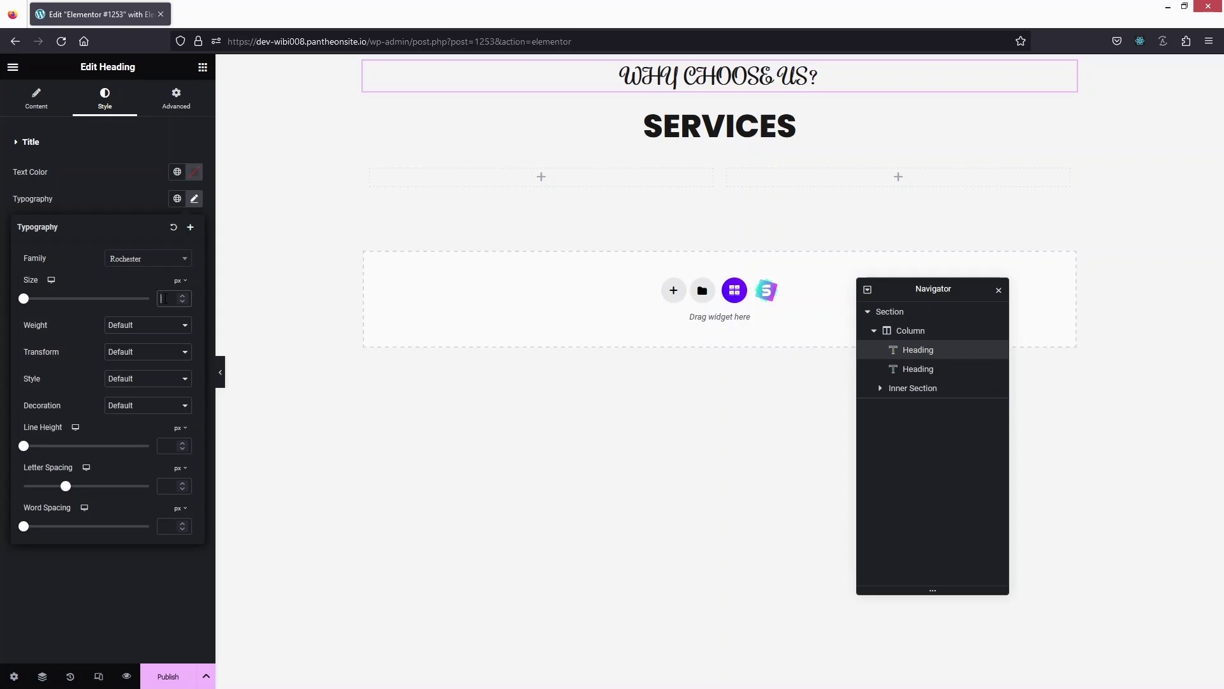
Step: Set the "why choose us?" heading's font size to 20 px and its weight to 400 (Normal)
text(20)
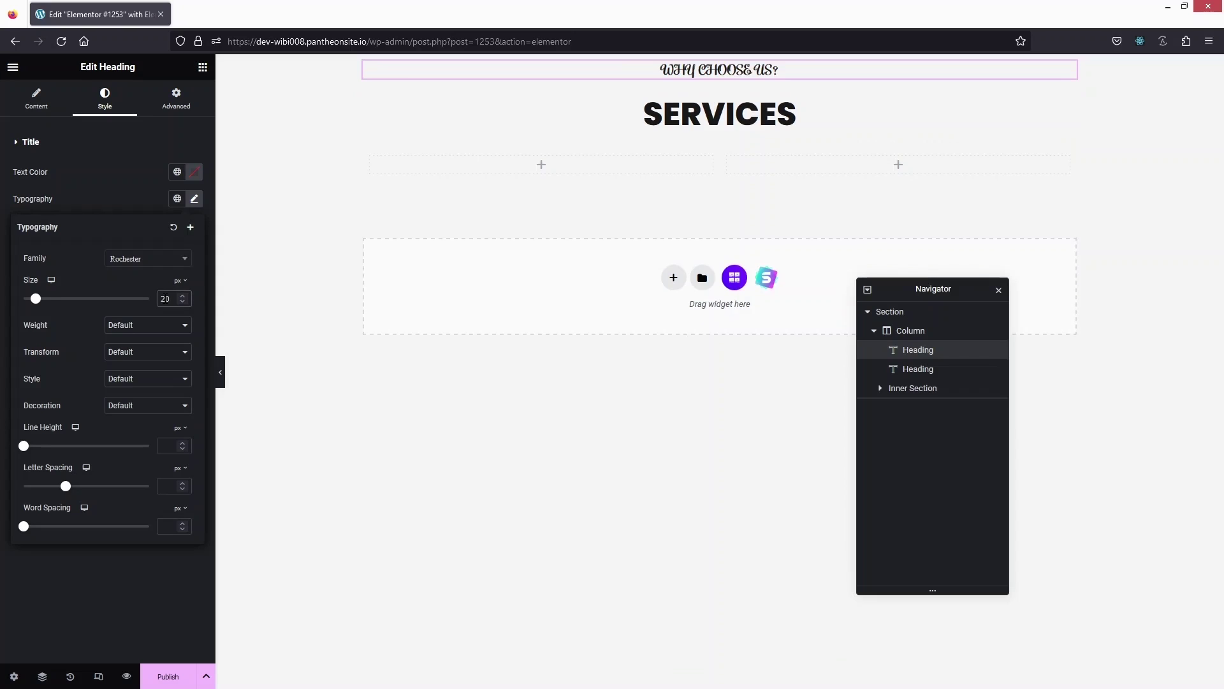
click(127, 326)
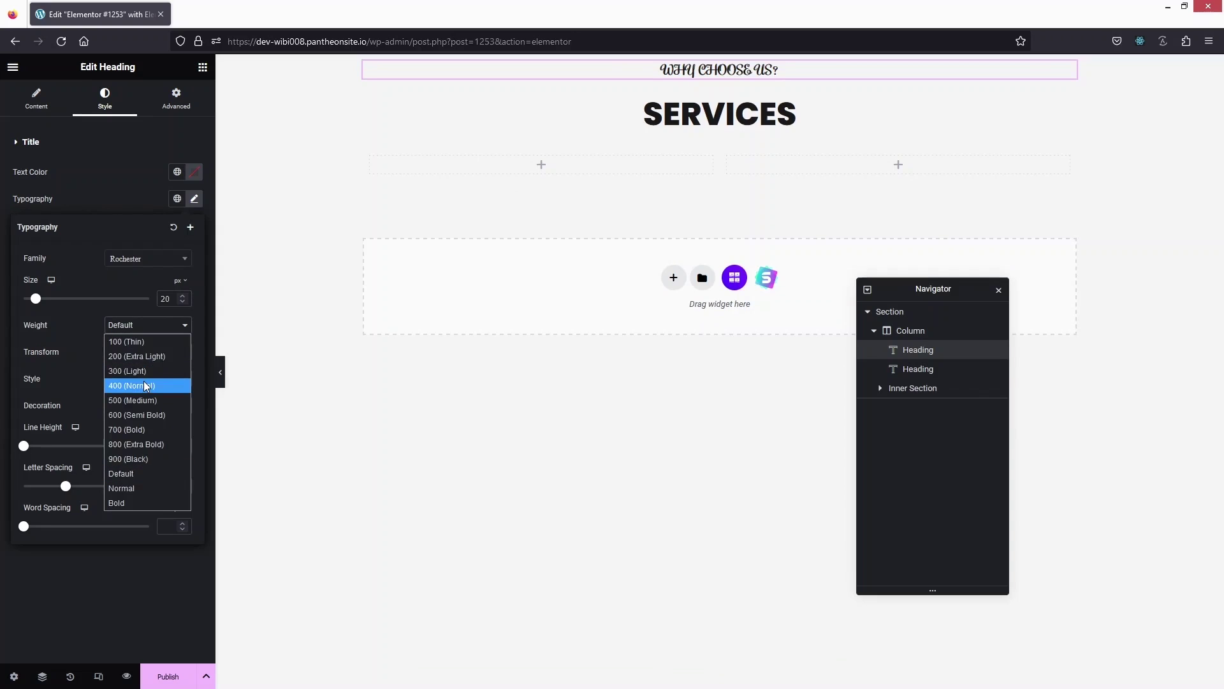
click(144, 382)
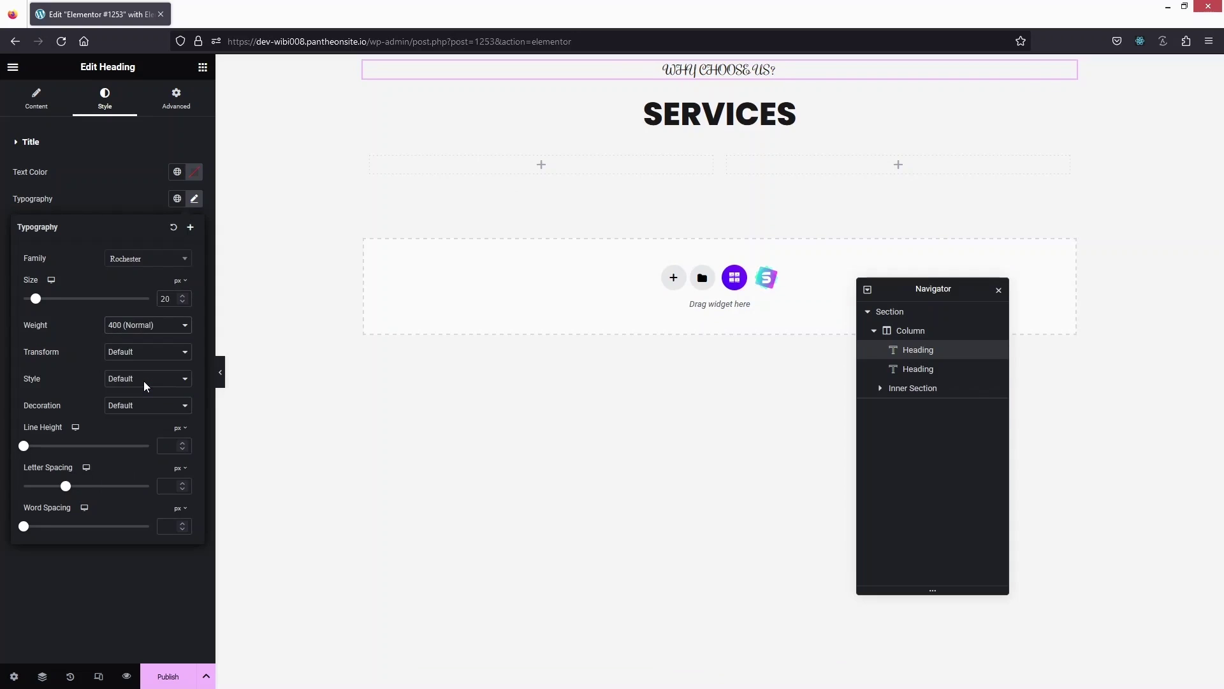
Step: Set the "why choose us?" heading's text transform to Capitalize and its font size to 30 px
click(124, 352)
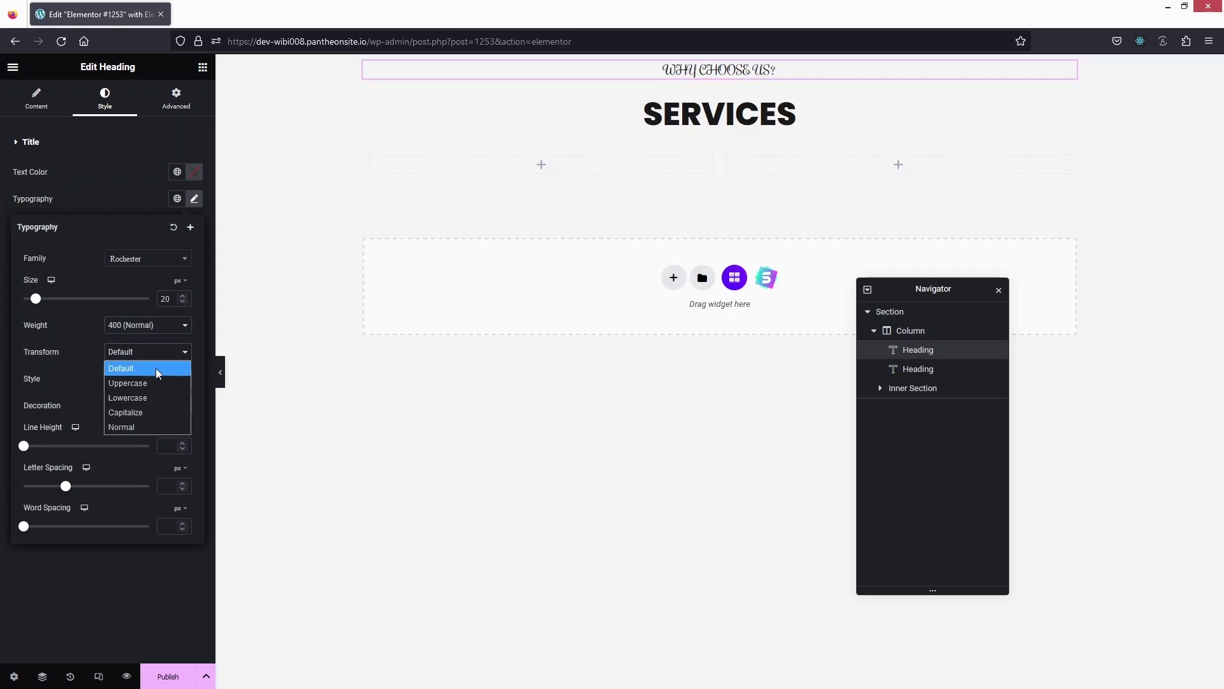
click(136, 413)
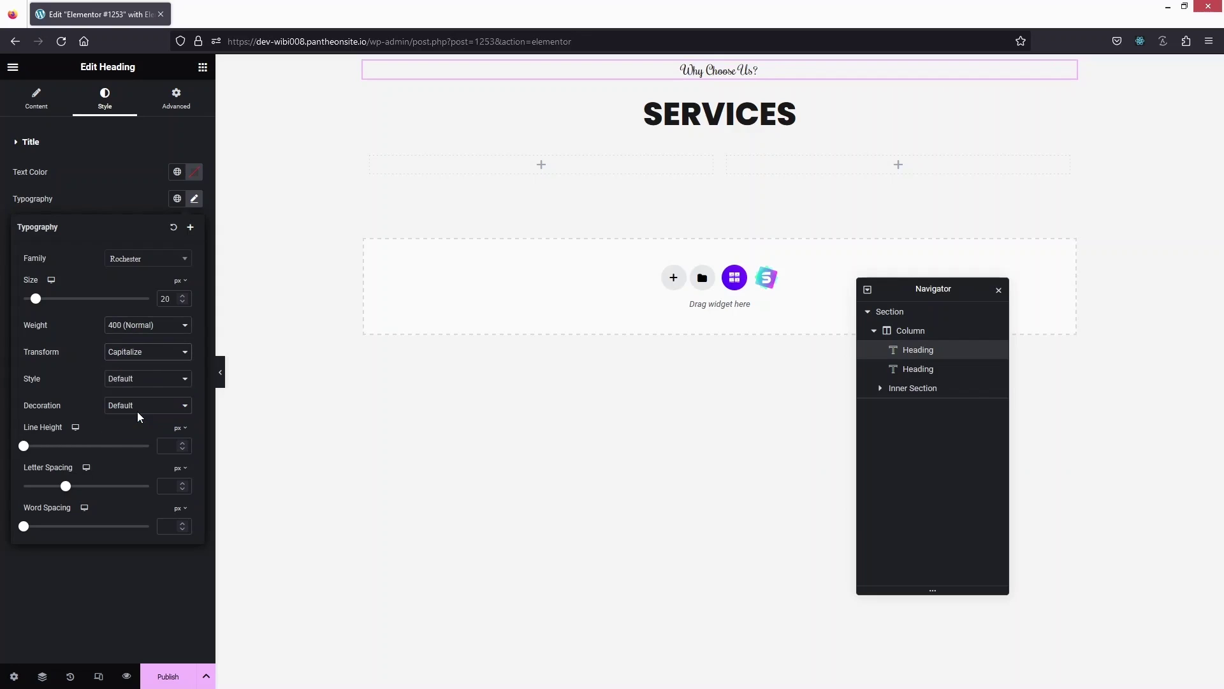
double_click(165, 298)
text(30)
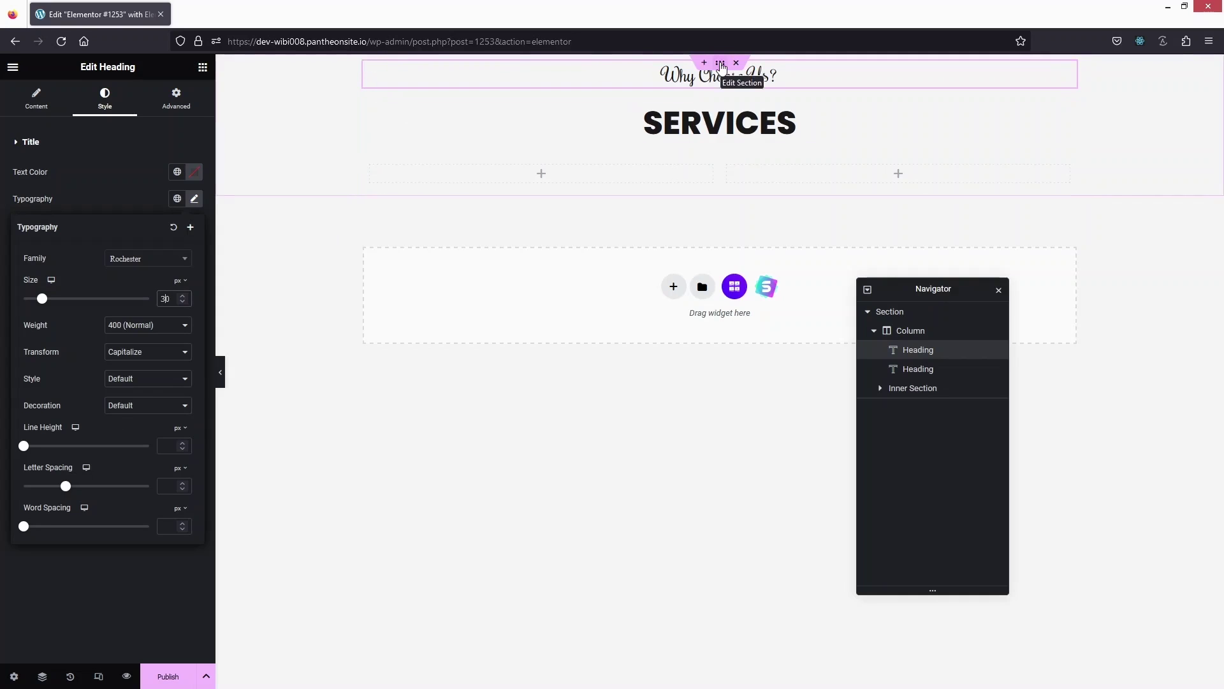
Step: Set the outer section's top and bottom margins to 80 px
click(720, 62)
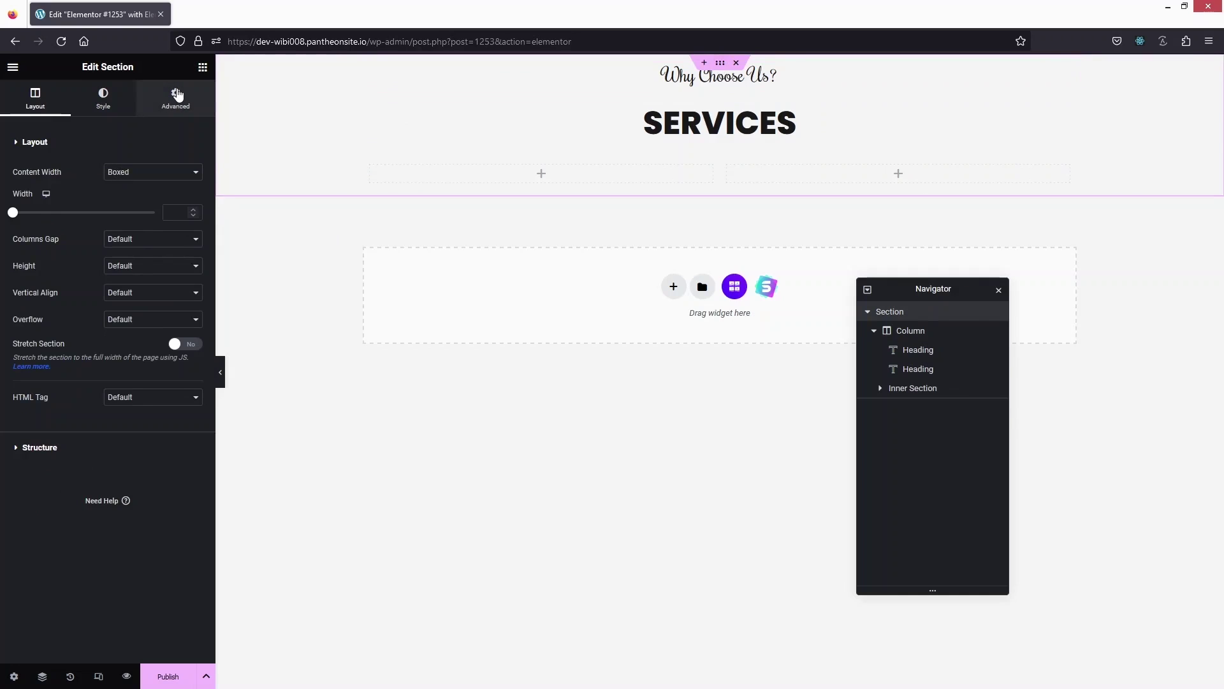
click(177, 94)
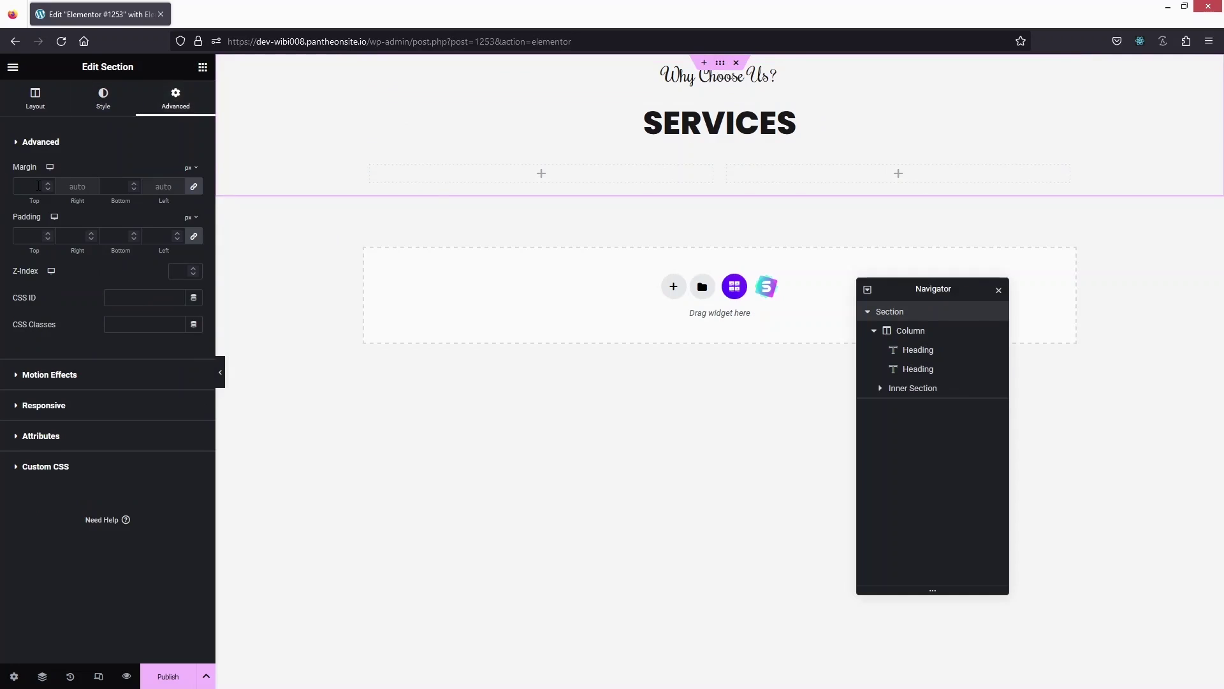
click(39, 185)
text(80)
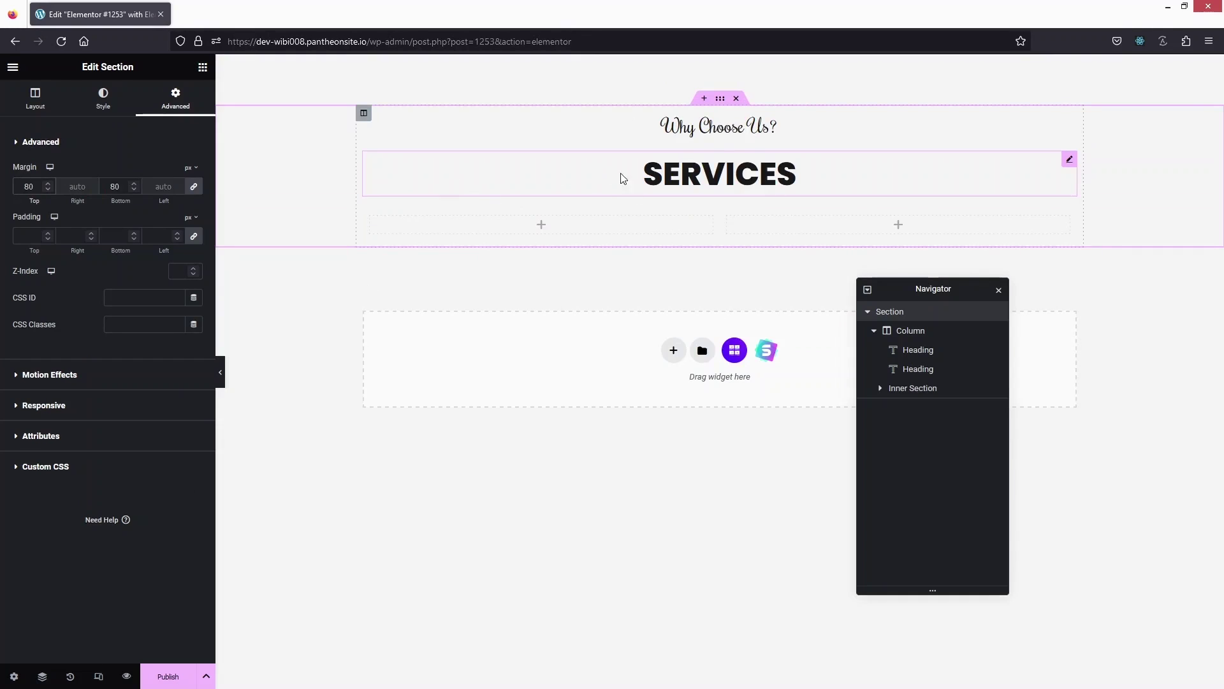
Step: Set the SERVICES heading's font size to 60 px and its line height to 30 px in its typography settings
click(369, 174)
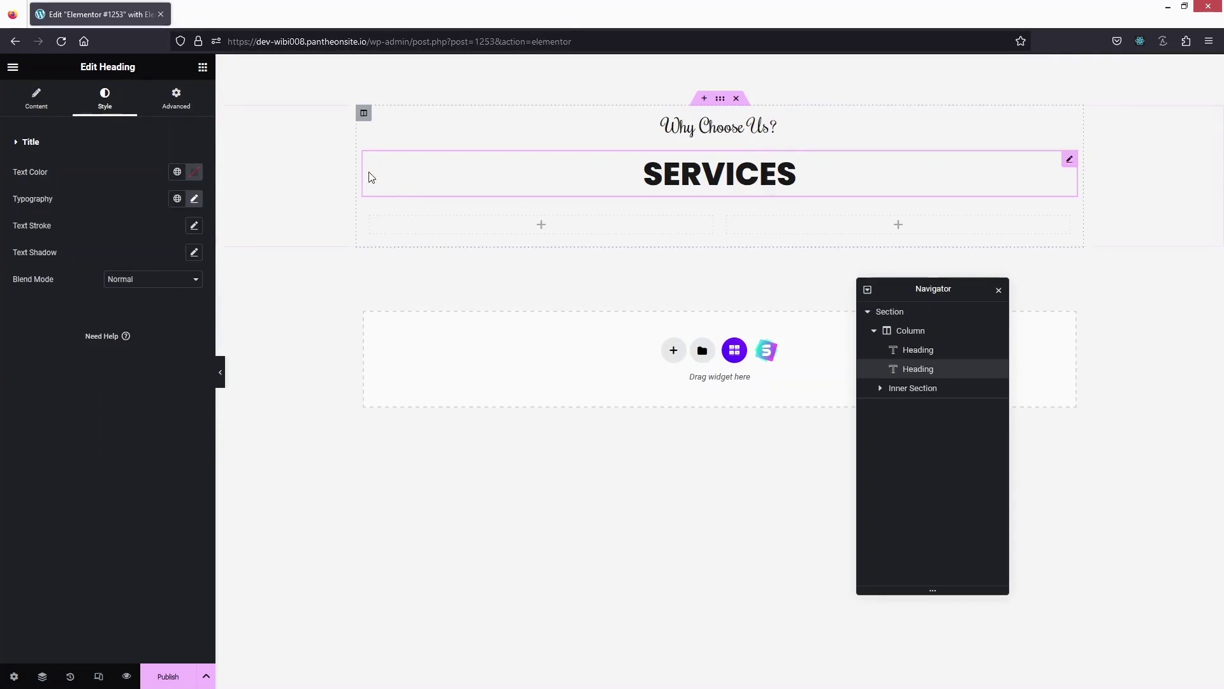
click(195, 199)
click(167, 446)
text(26)
key(Down)
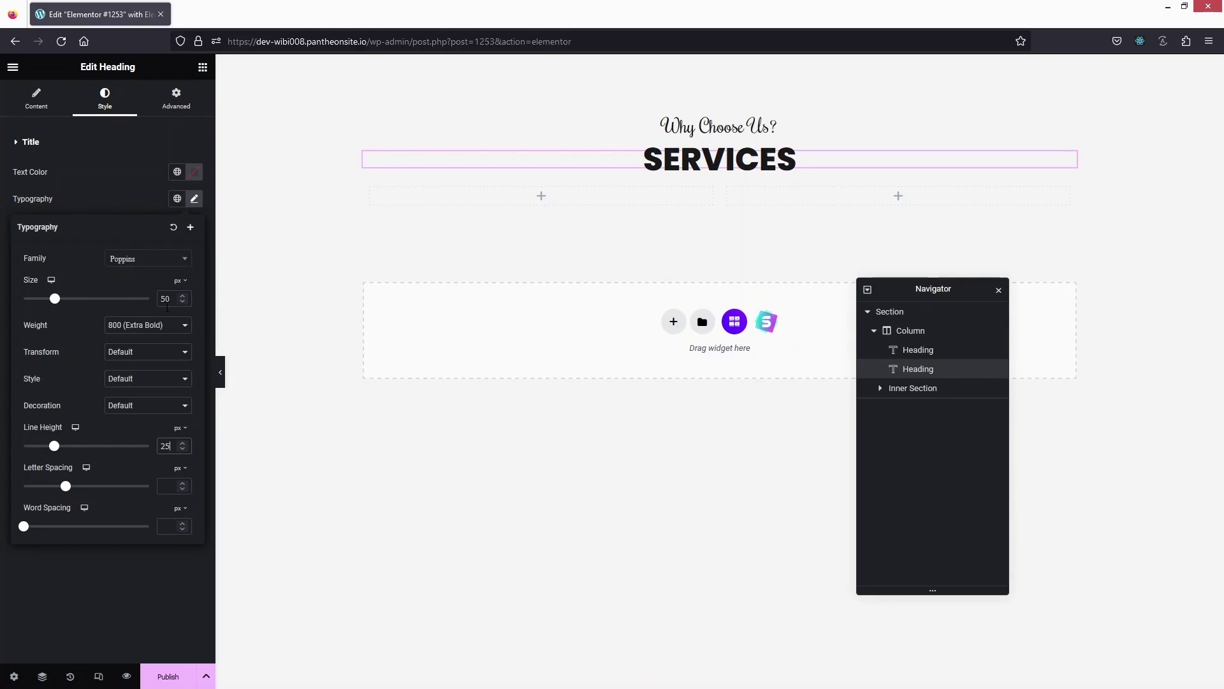
key(BackSpace)
text(6)
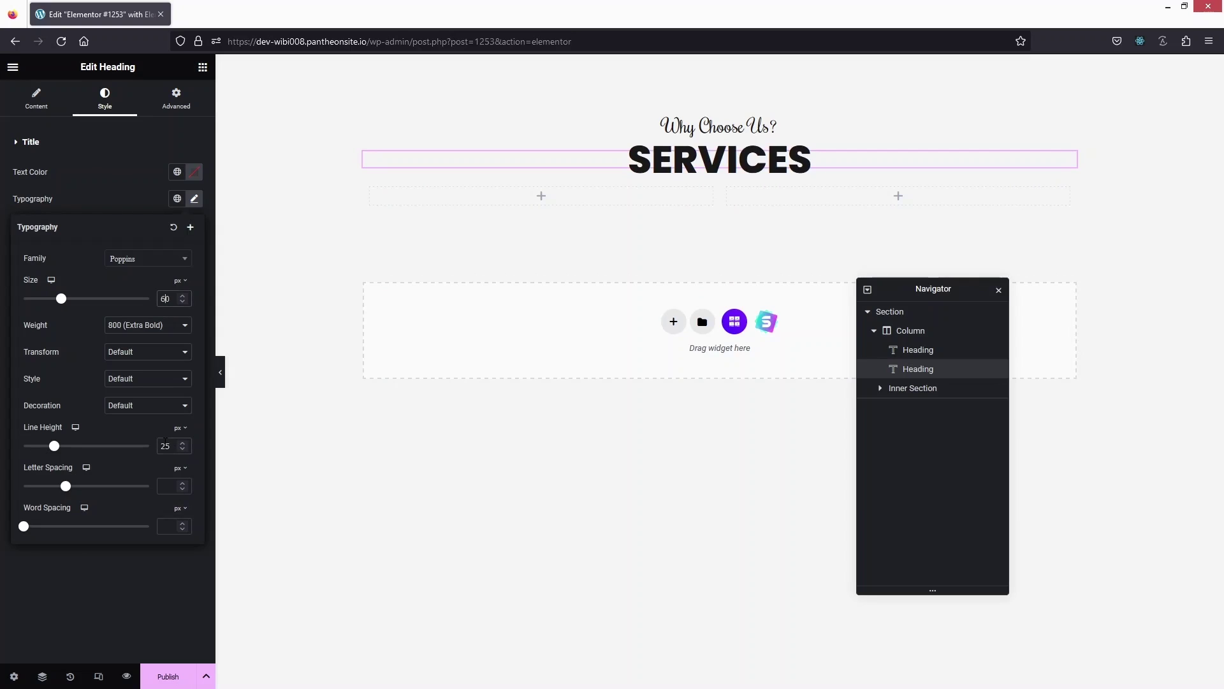
key(BackSpace)
key(BackSpace)
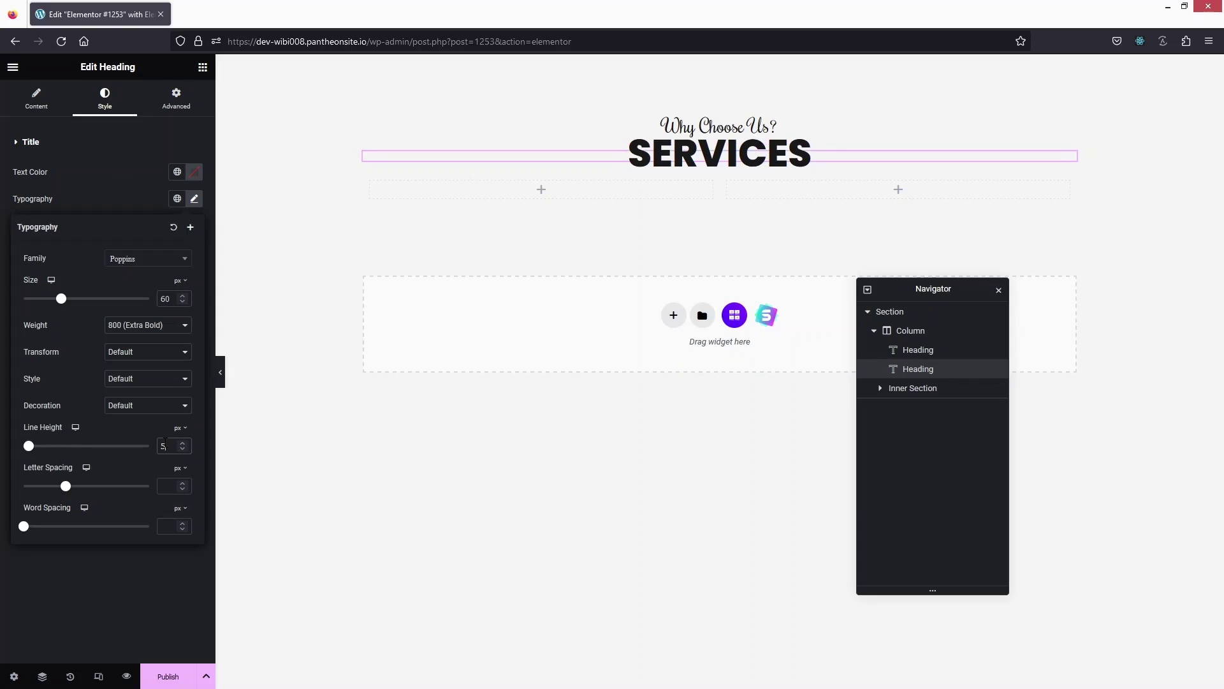
text(30)
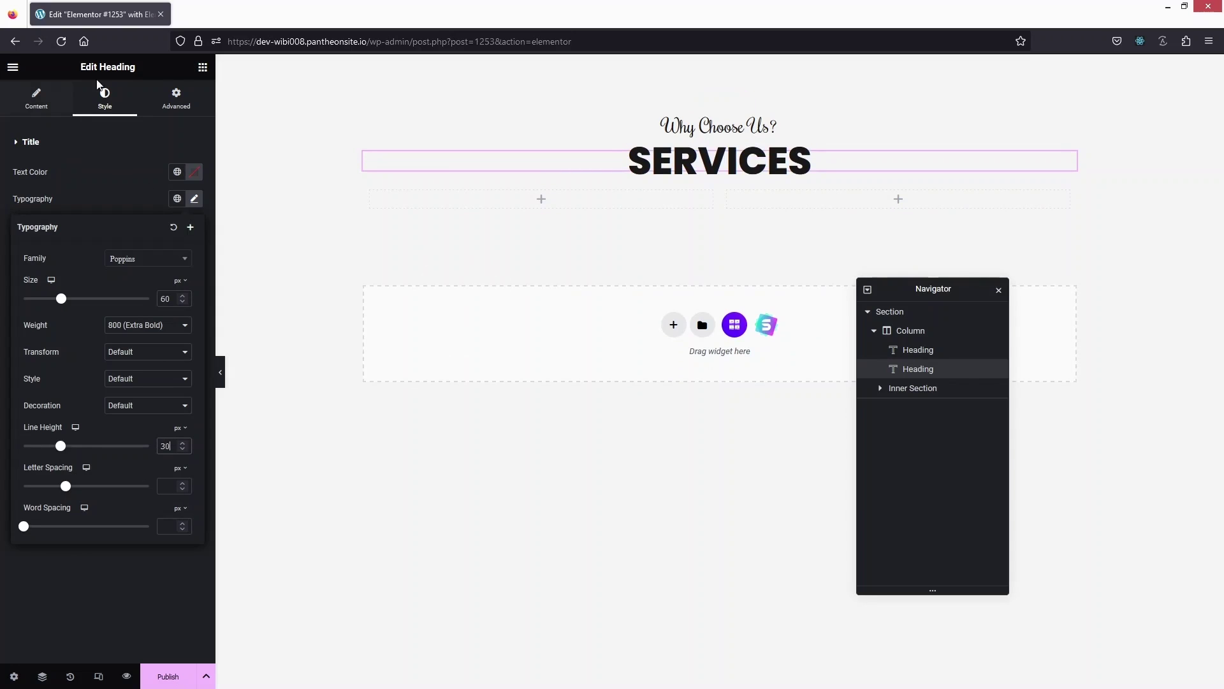
Step: Find the Icon Box widget and add it to the first column of the inner section
click(202, 67)
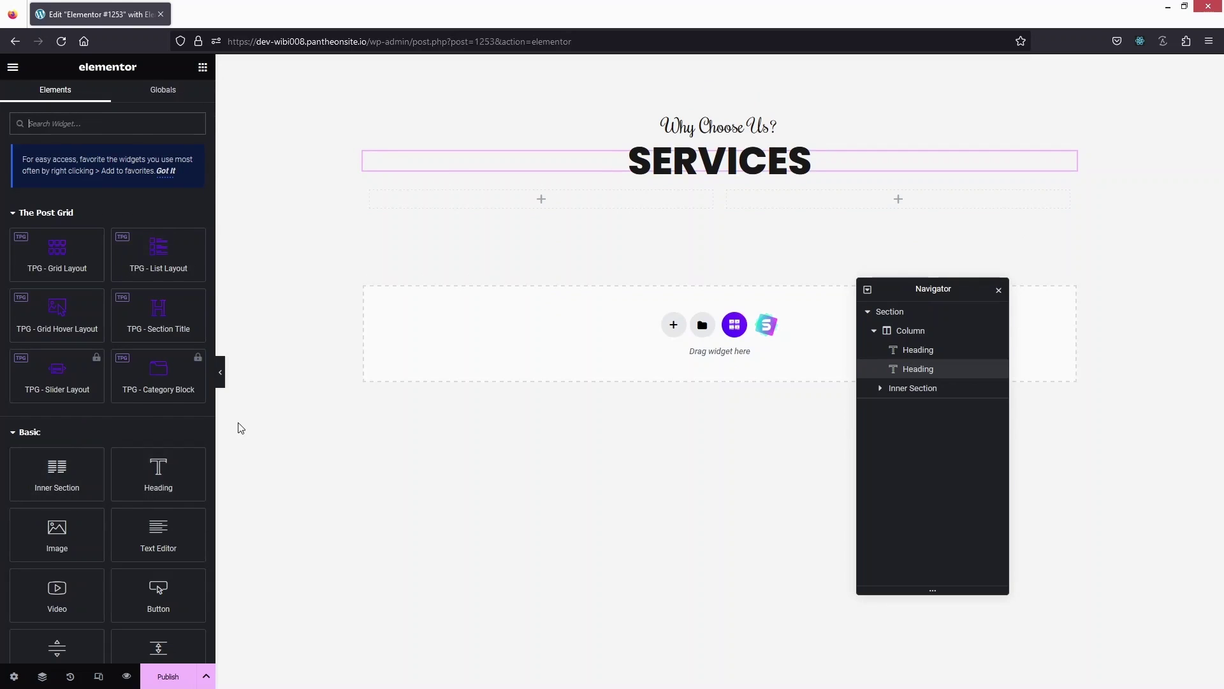
click(104, 122)
text(icon)
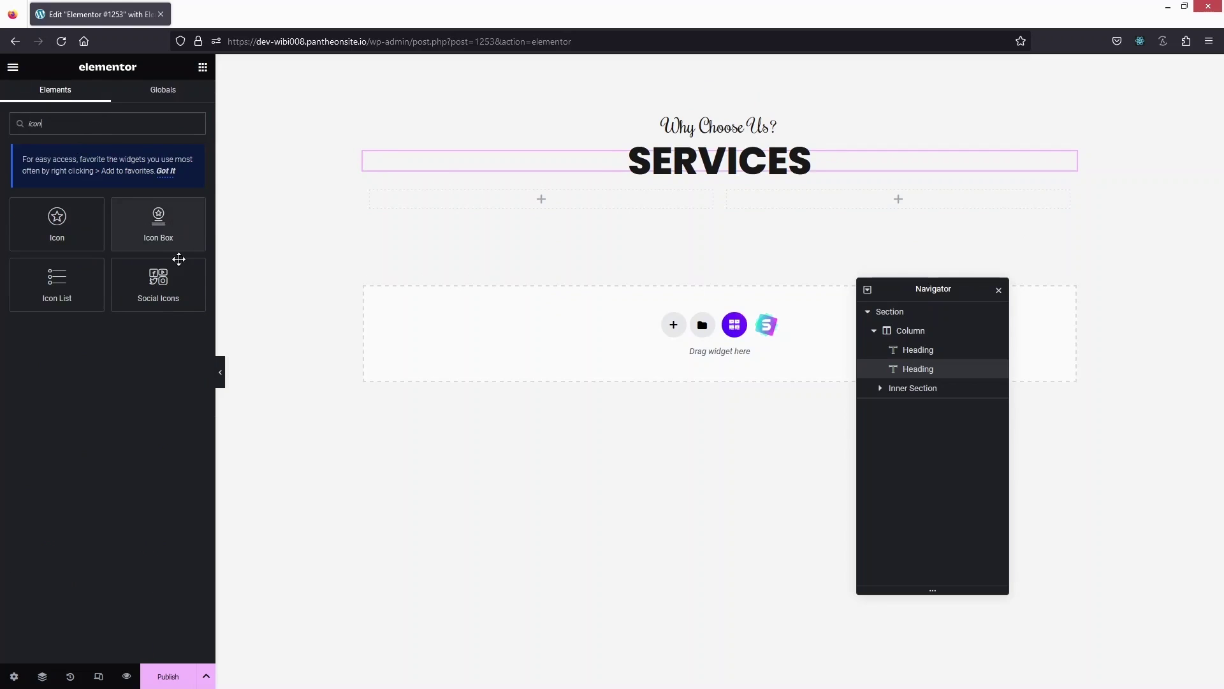
drag(153, 236, 524, 206)
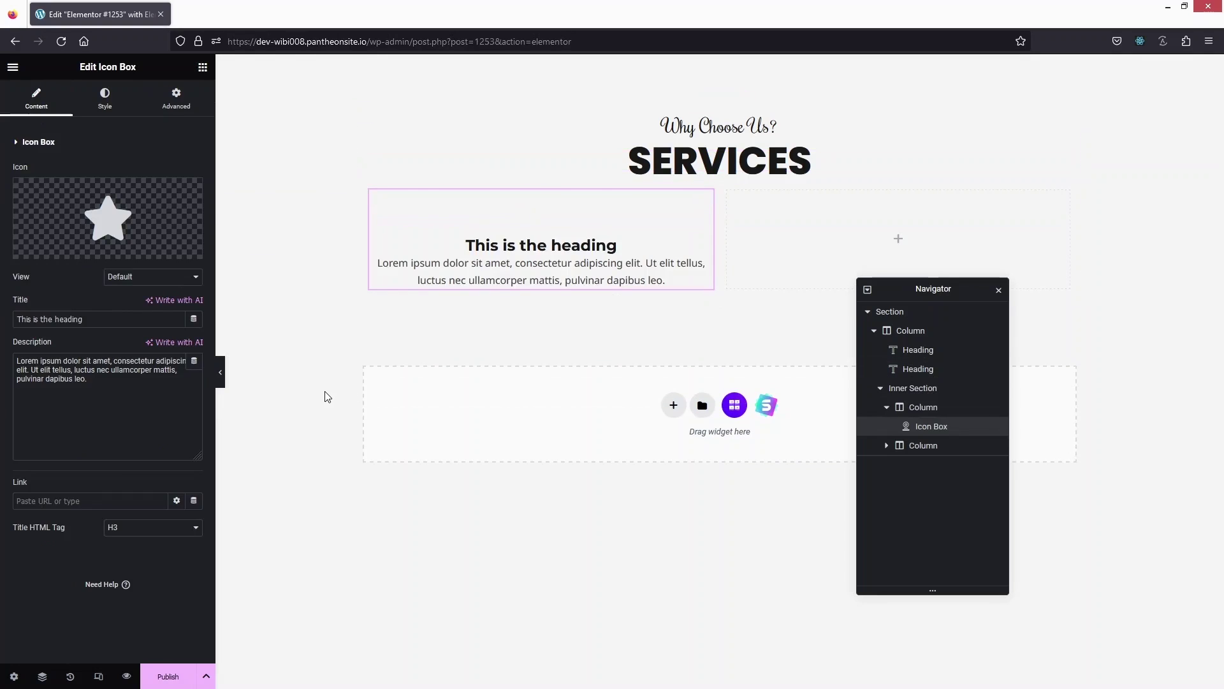
Step: Replace the icon box's title with "Web development"
mouse_move(102, 223)
drag(99, 314, 9, 319)
key(BackSpace)
key(ctrl+a)
text(Web development)
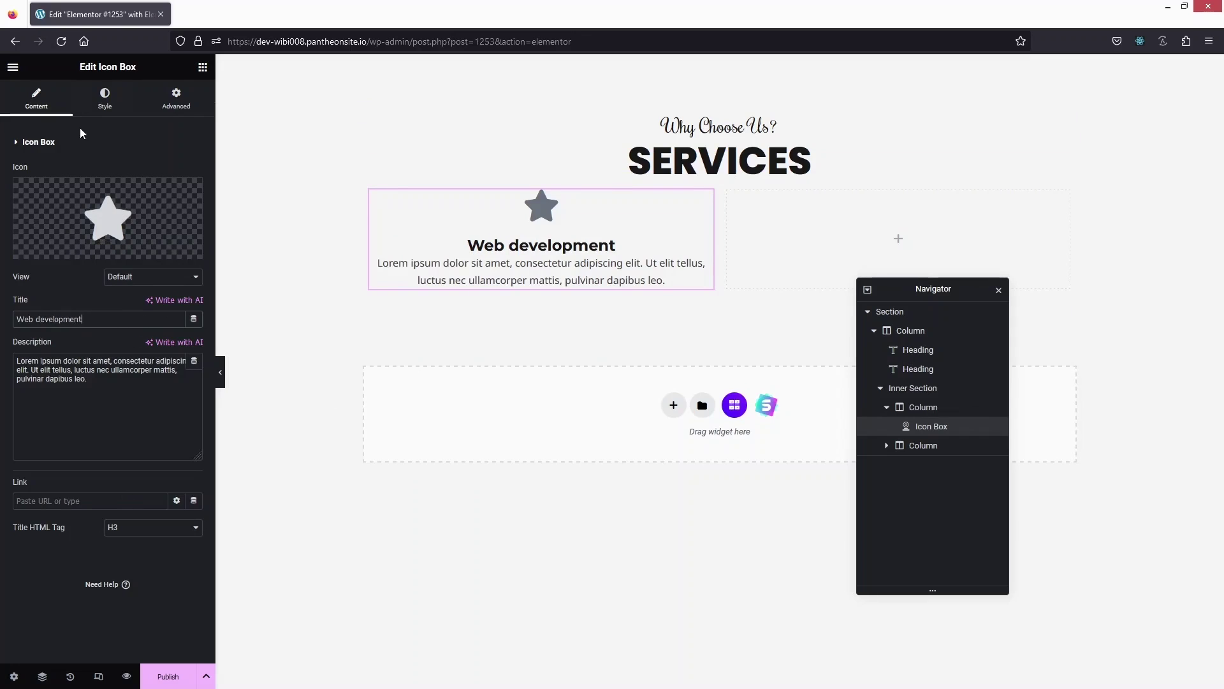
Step: Replace the icon box's star with the Code icon from the icon library
click(114, 205)
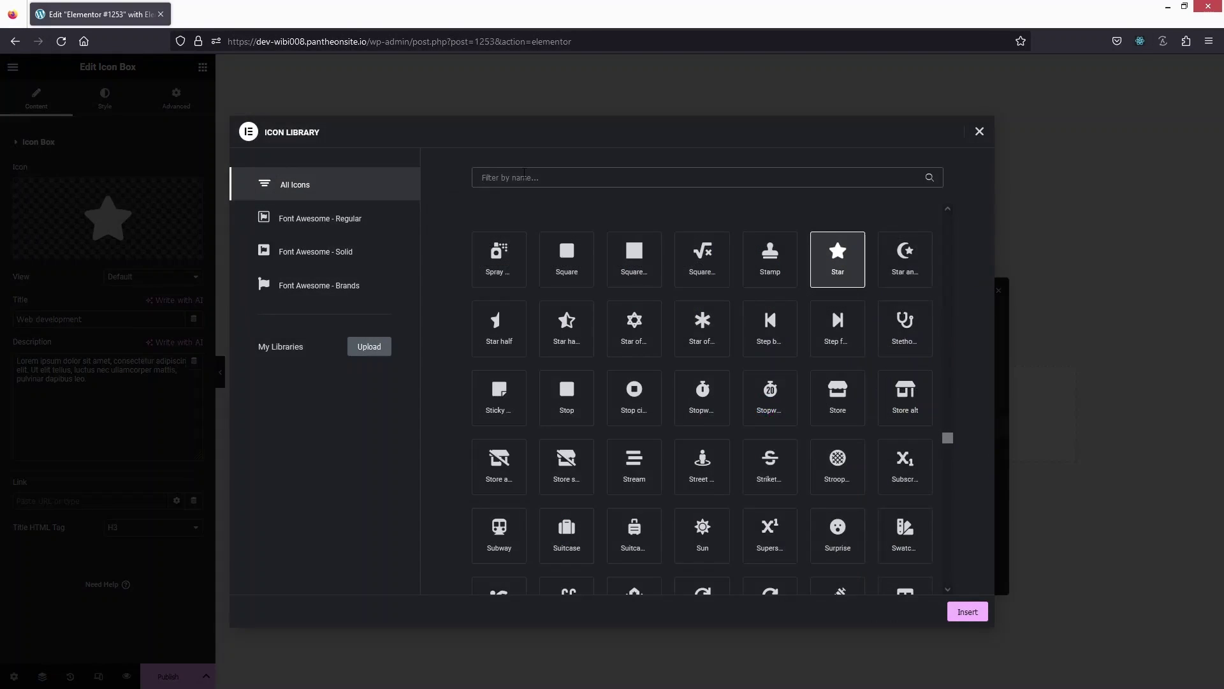
click(524, 177)
text(code)
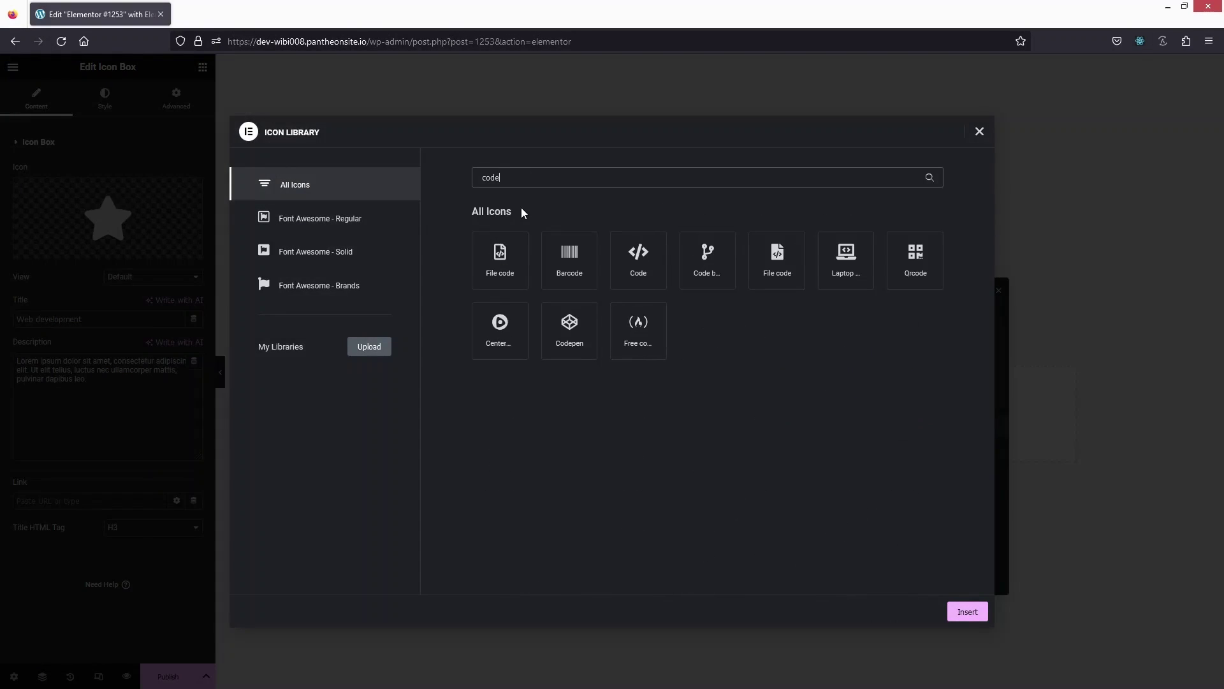
click(630, 257)
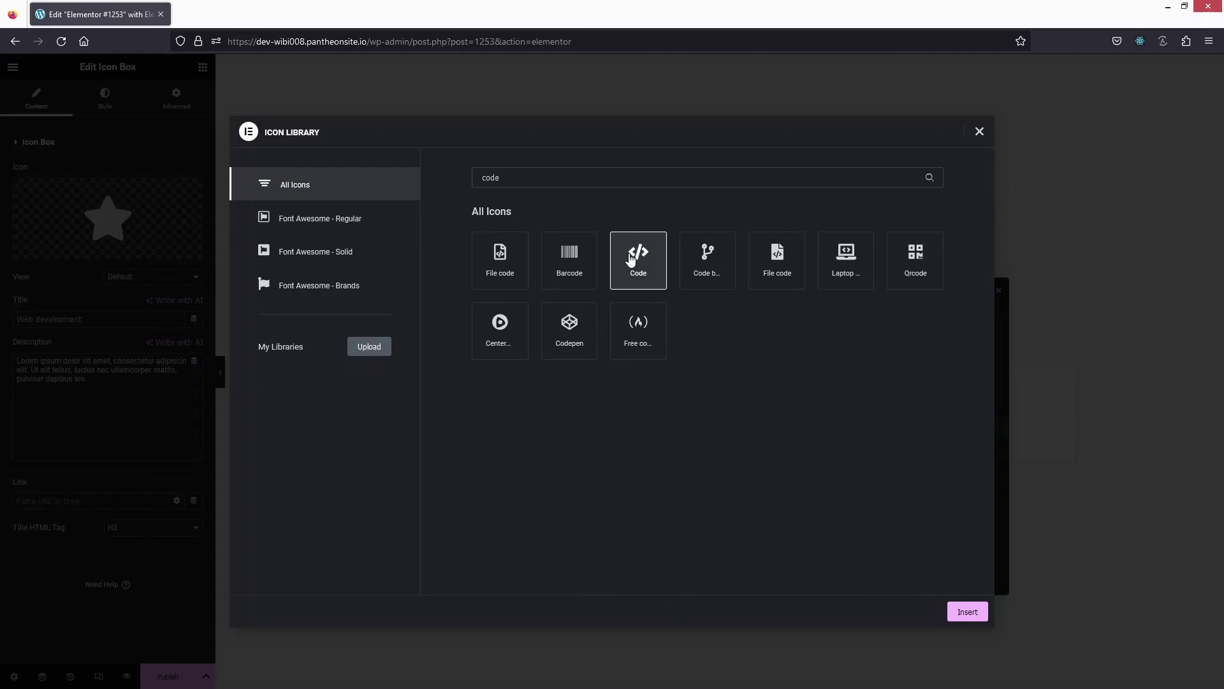
click(956, 613)
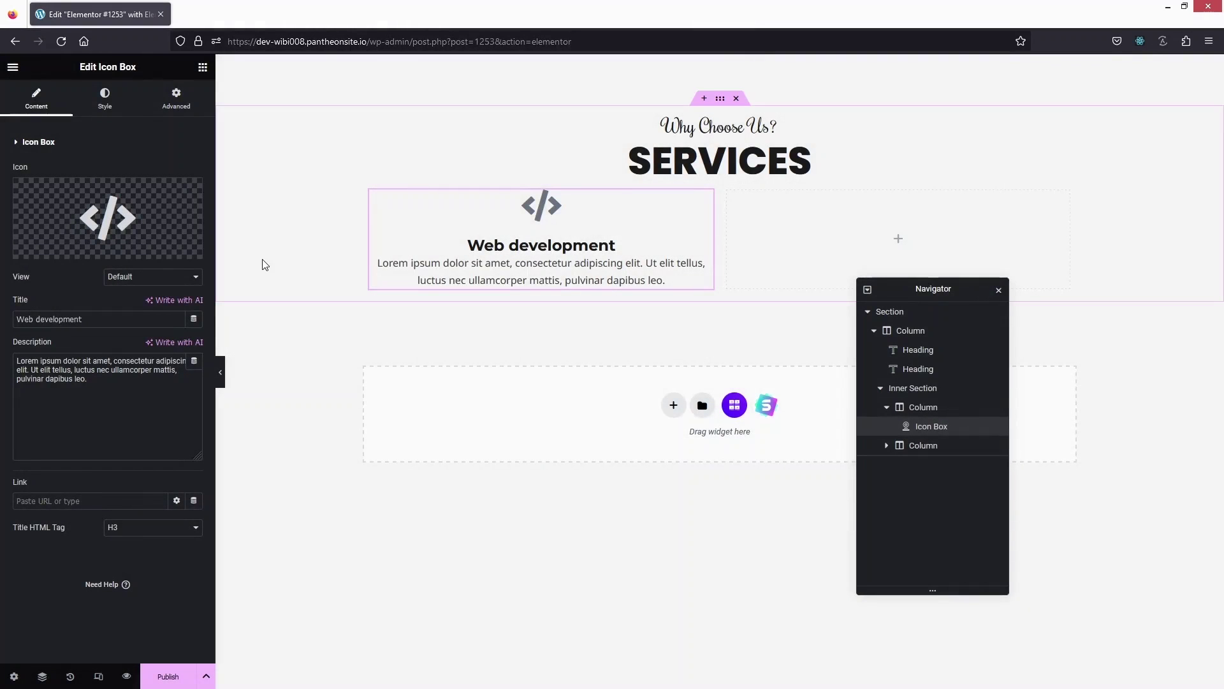
Step: Set the title spacing of the Web development icon box to 15, and open its icon style settings
click(104, 102)
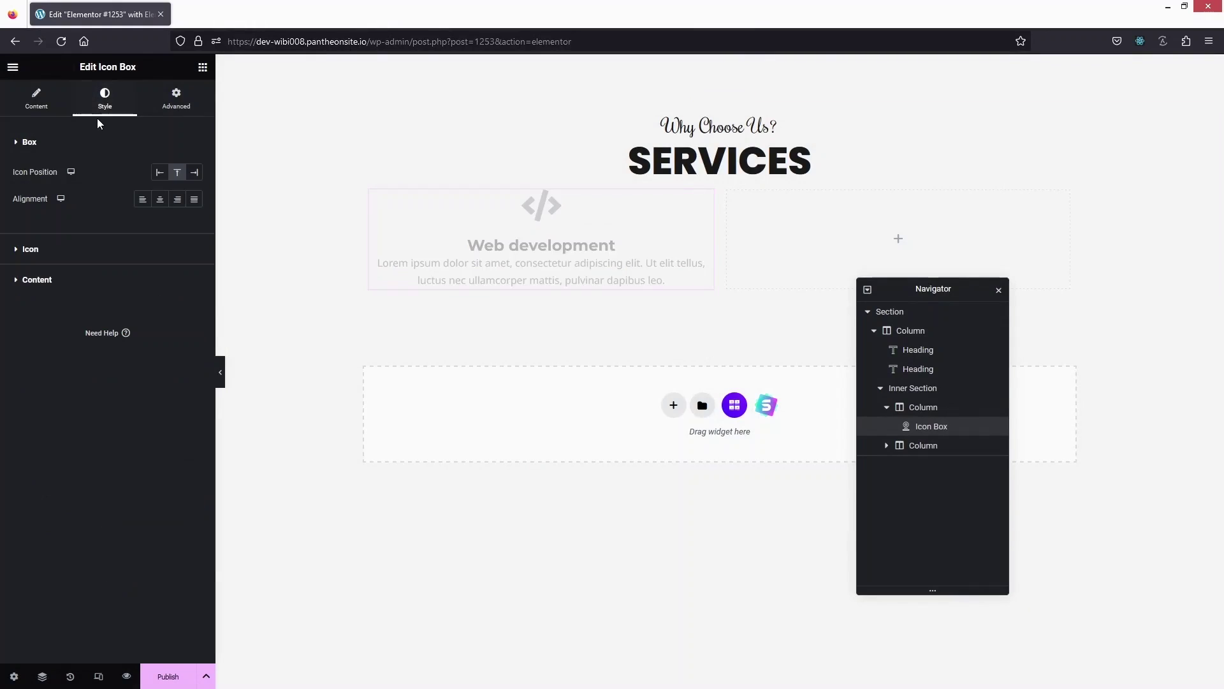
click(21, 280)
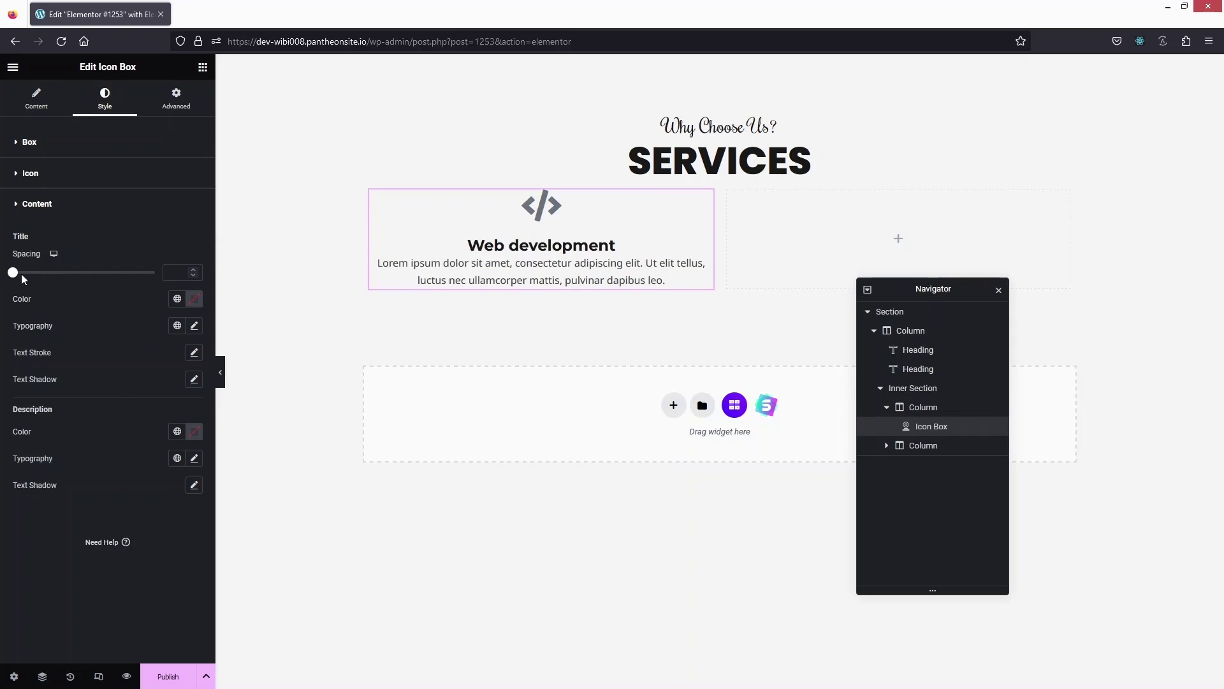
drag(11, 273, 34, 273)
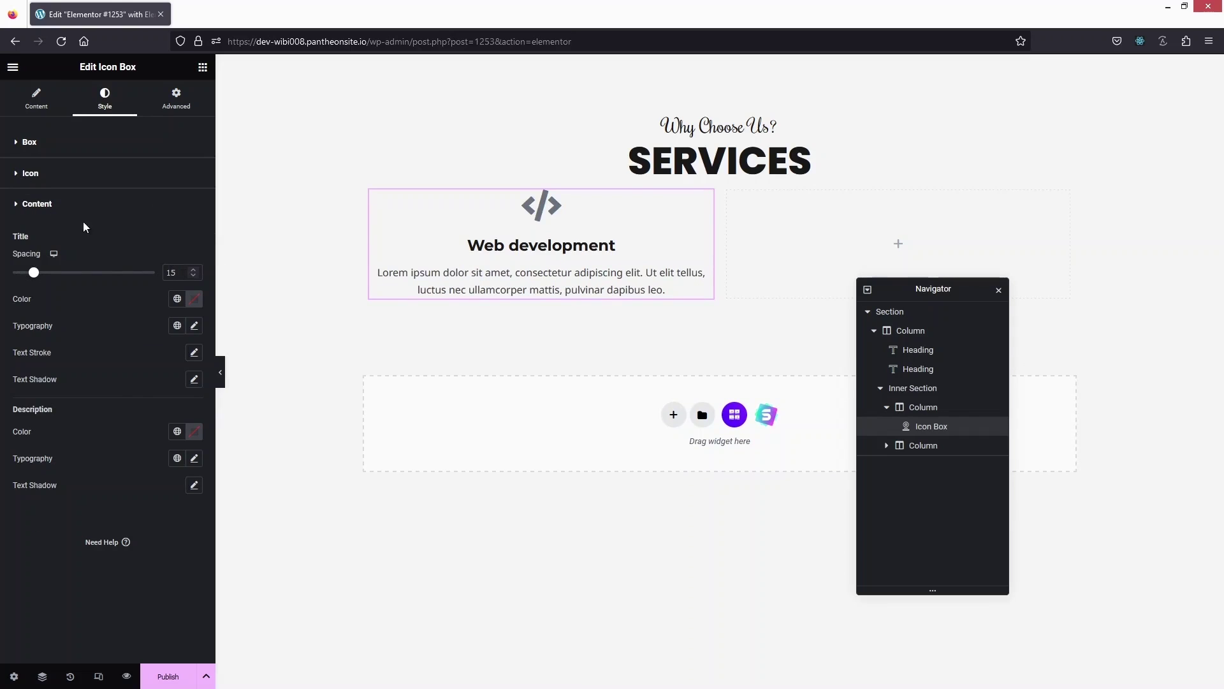
click(14, 175)
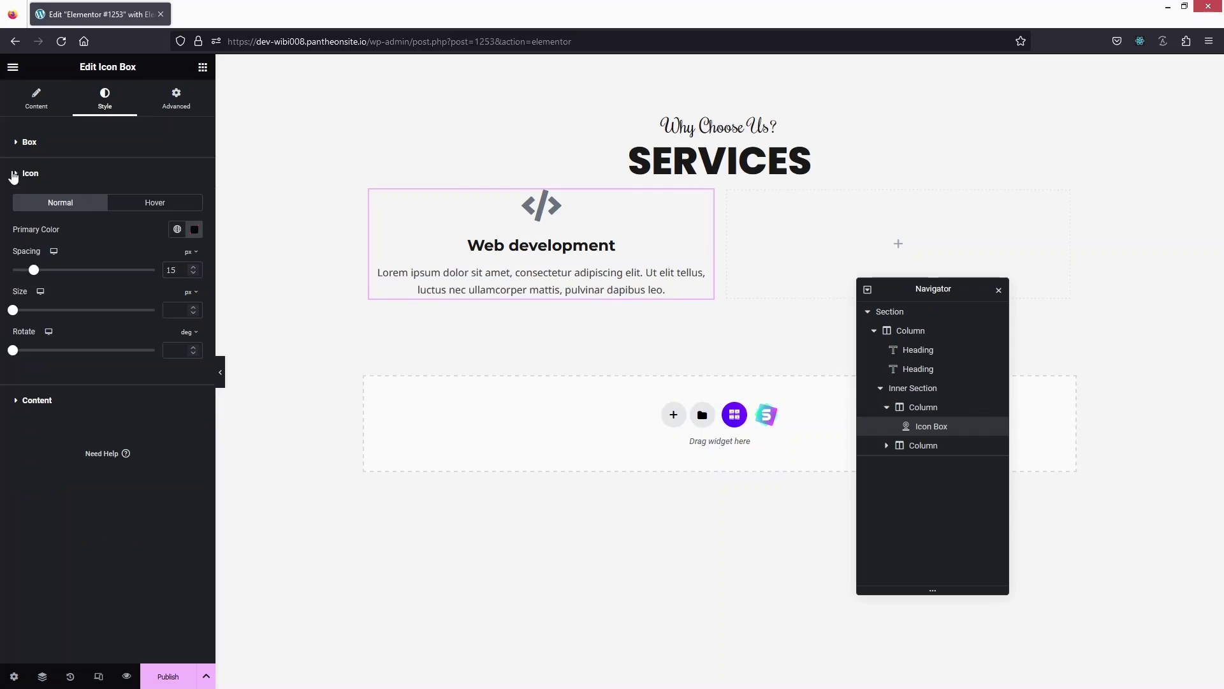
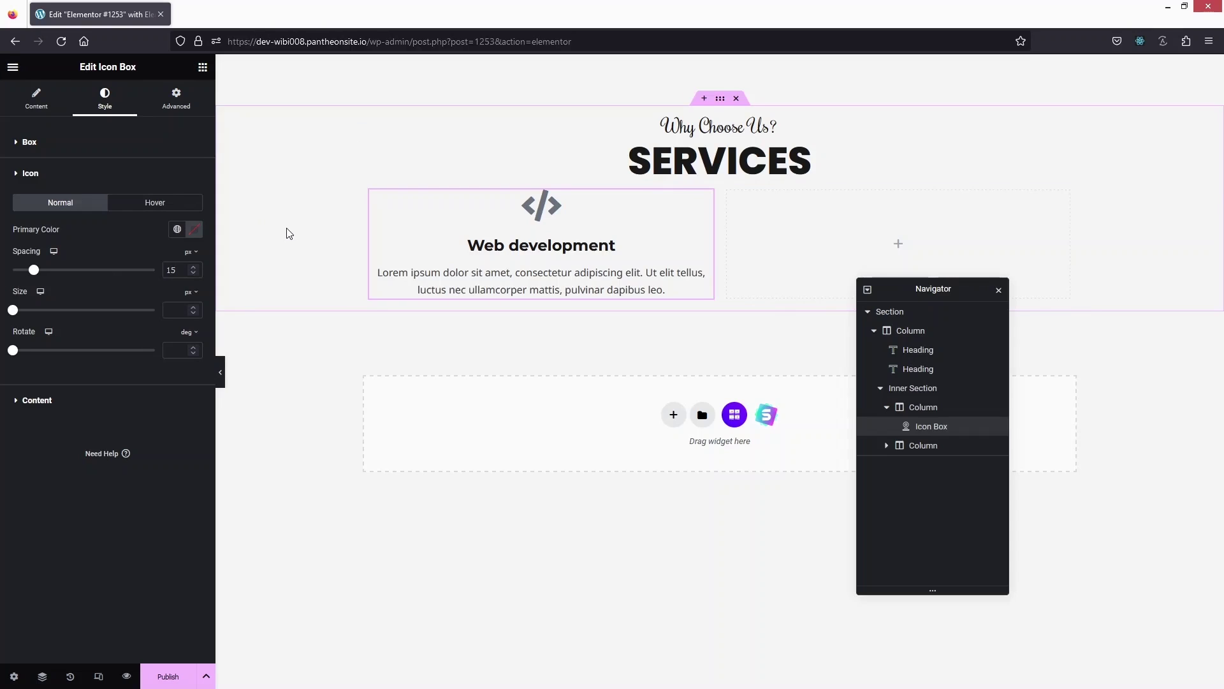
Step: Find the HTML widget and add it between the SERVICES heading and the inner section
click(203, 68)
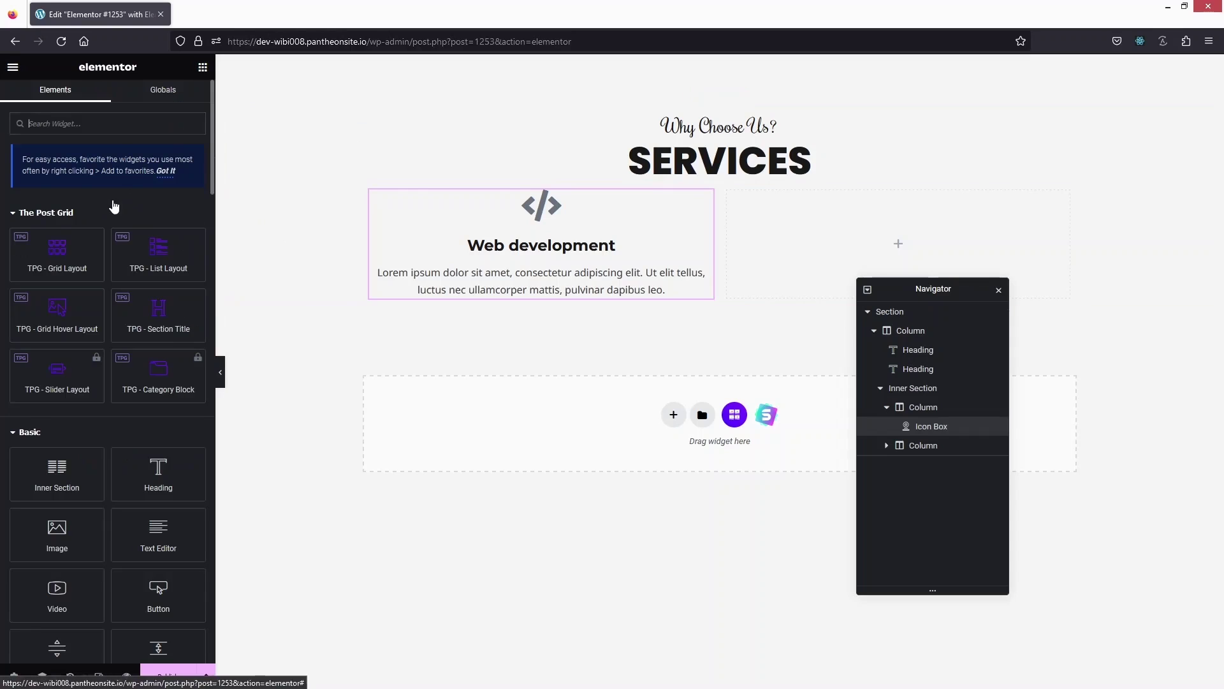
text(html)
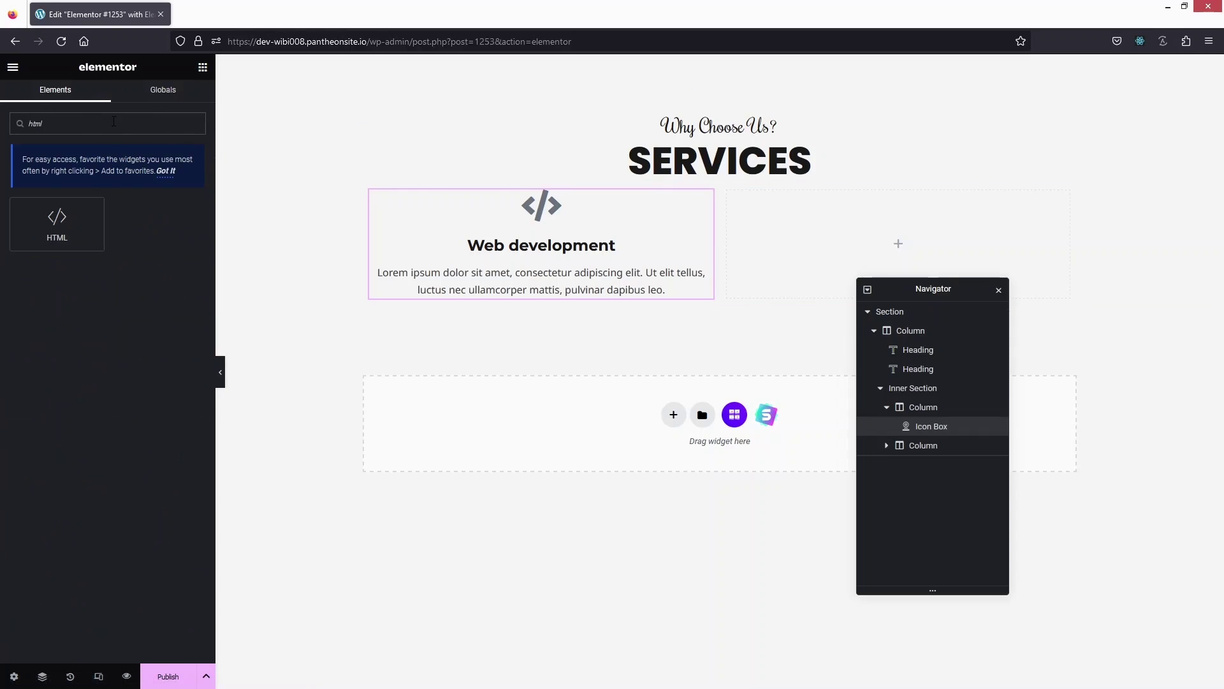
drag(59, 222, 646, 188)
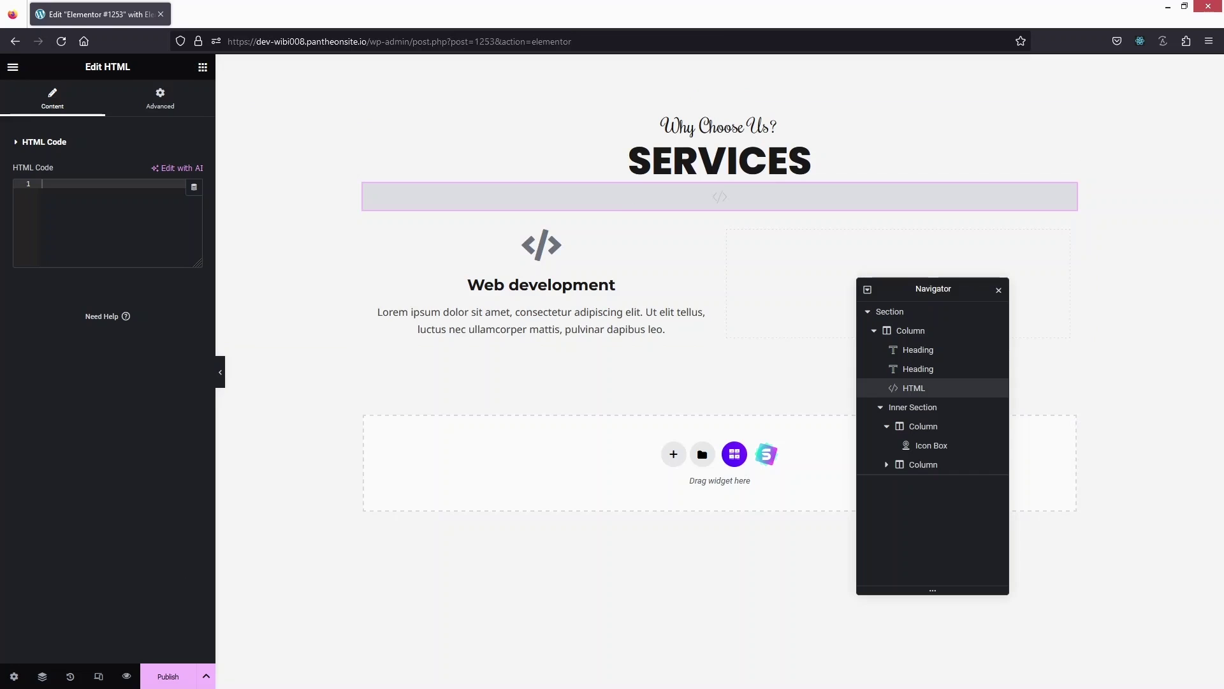
Step: Check the prepared CSS in Notepad, and add an empty <style> block to the HTML widget's code
key(alt+Tab)
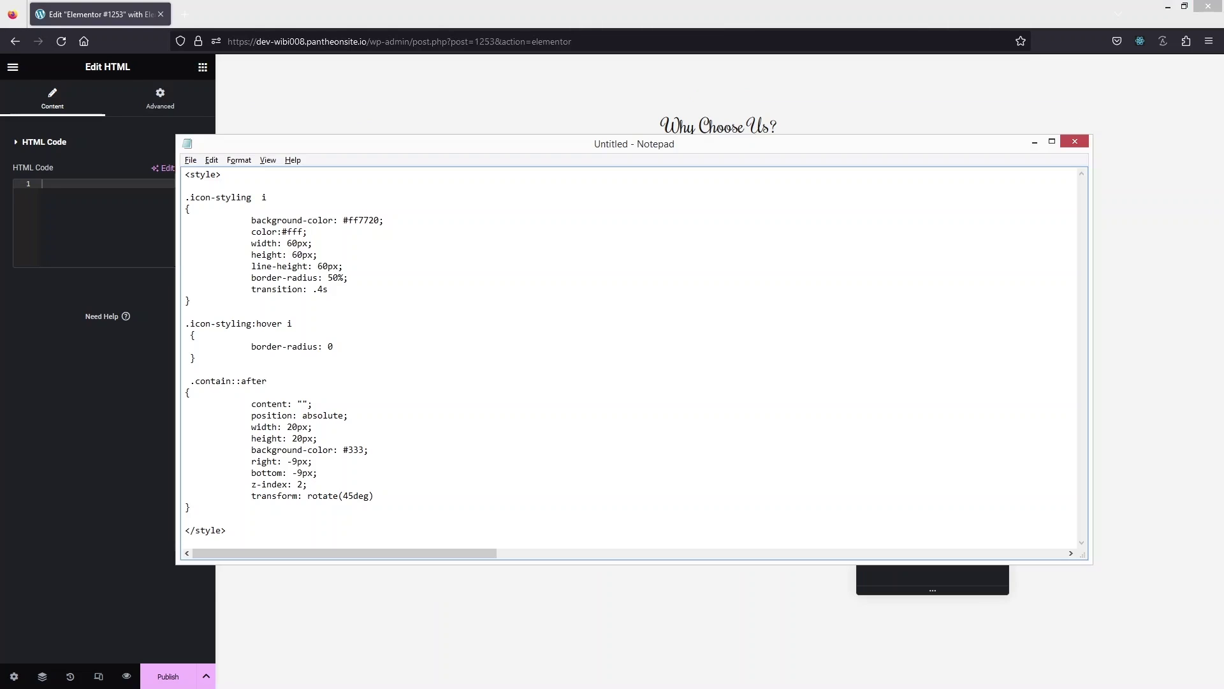
scroll(312, 338, right, 1)
scroll(293, 374, left, 1)
click(81, 185)
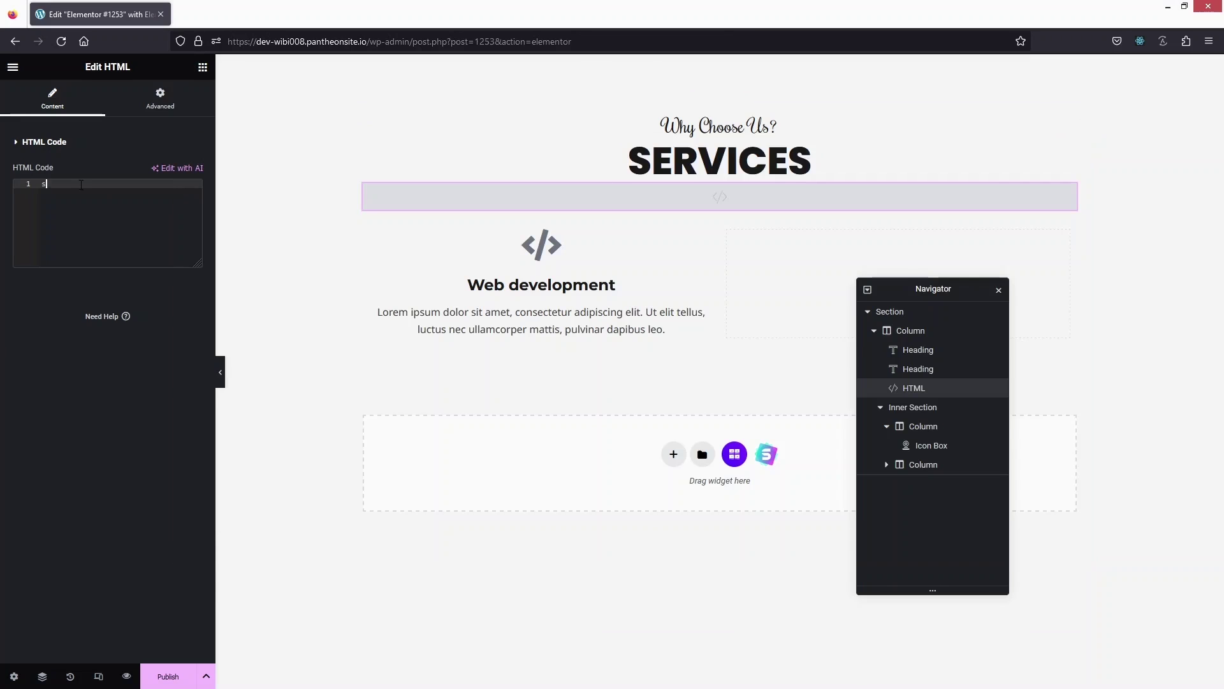
text(style)
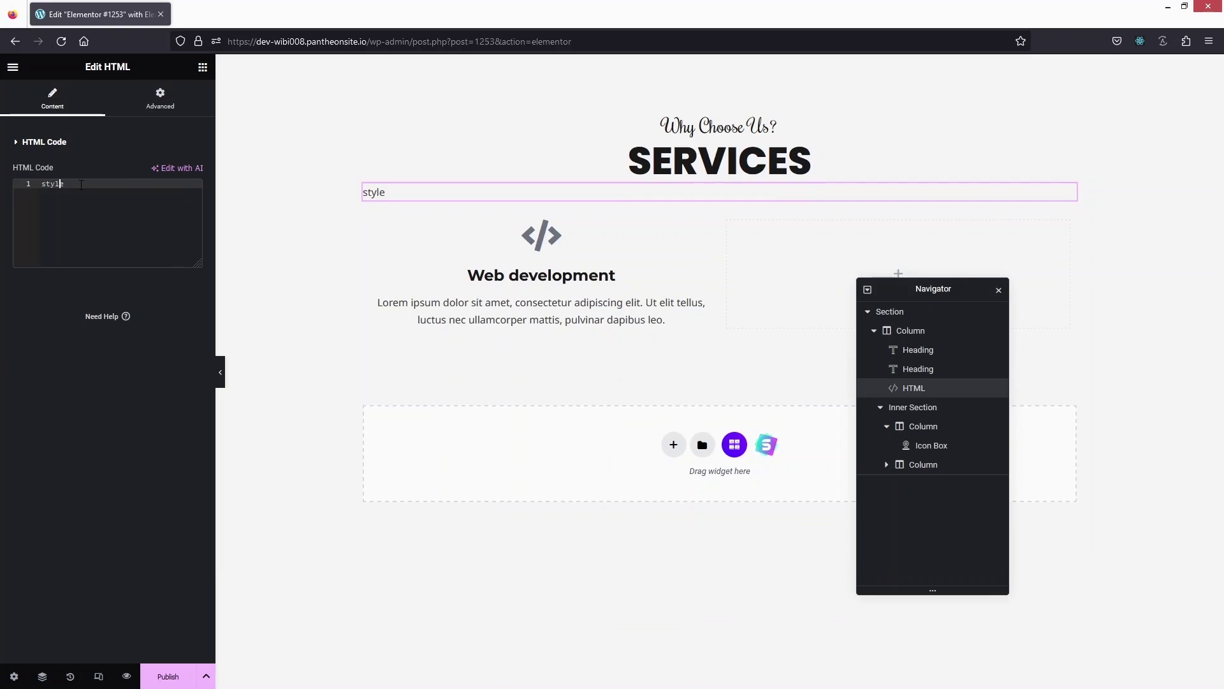
key(Tab)
key(Return)
key(Return)
Step: Copy the ".icon-styling i" and ".icon-styling:hover i" rules from Notepad into the HTML widget's <style> block
key(alt+Tab)
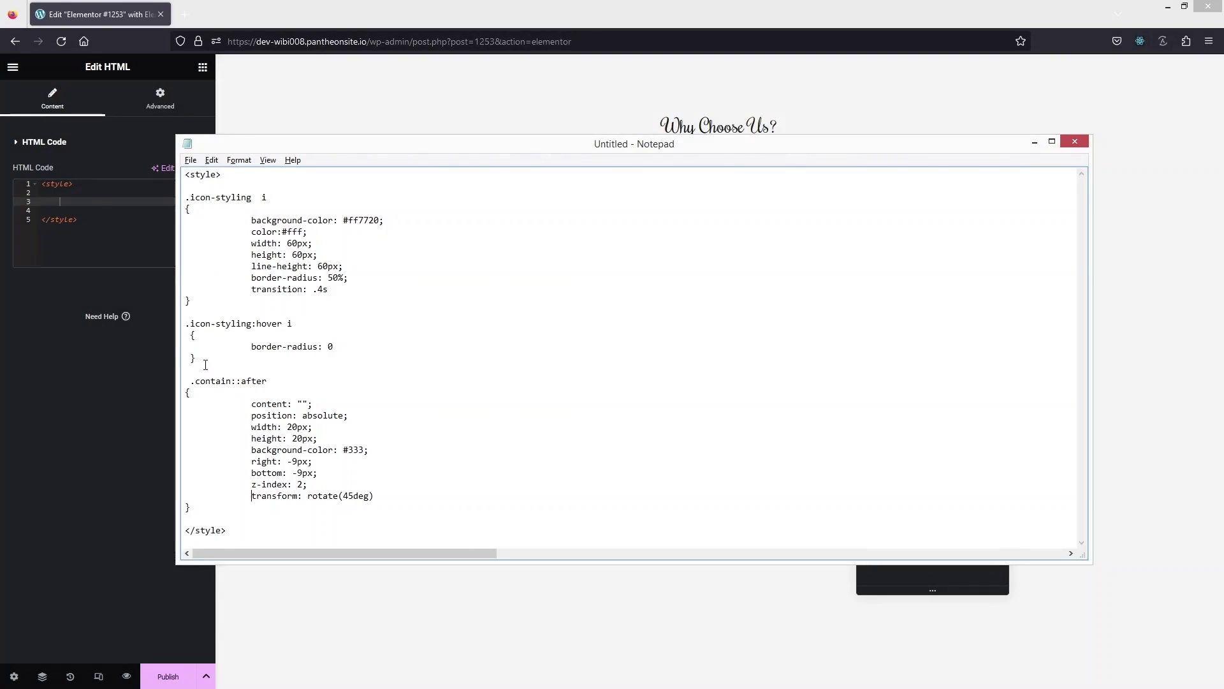
drag(205, 365, 167, 197)
key(ctrl+c)
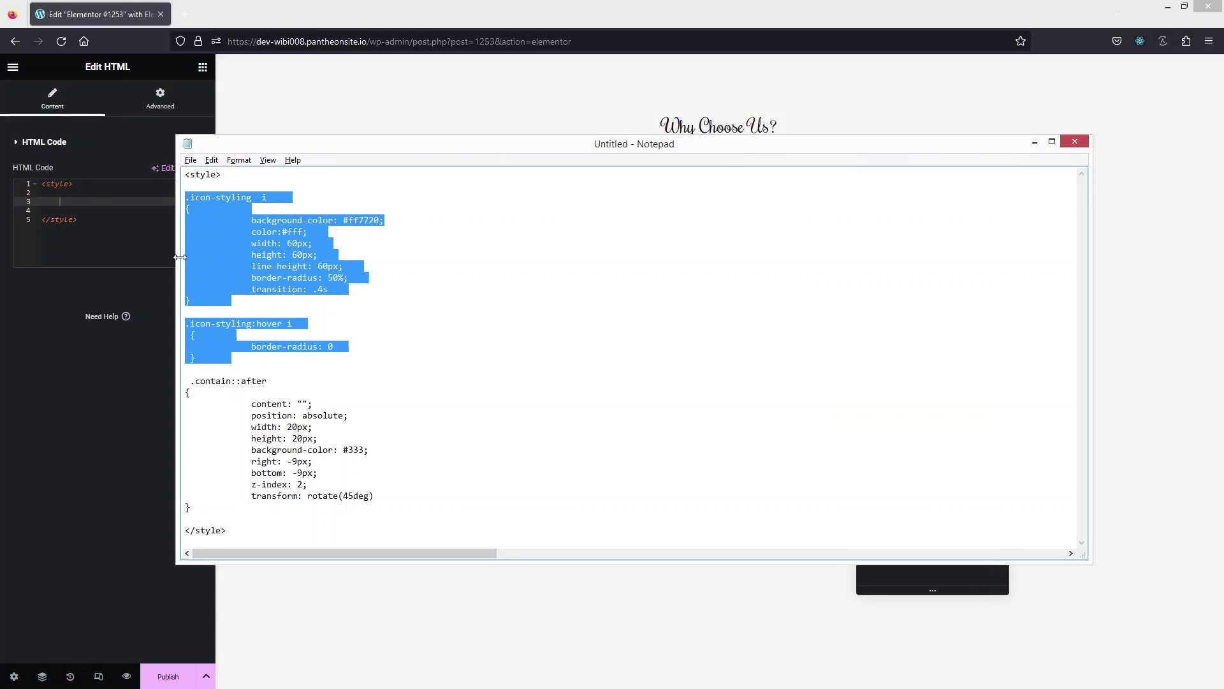
click(103, 200)
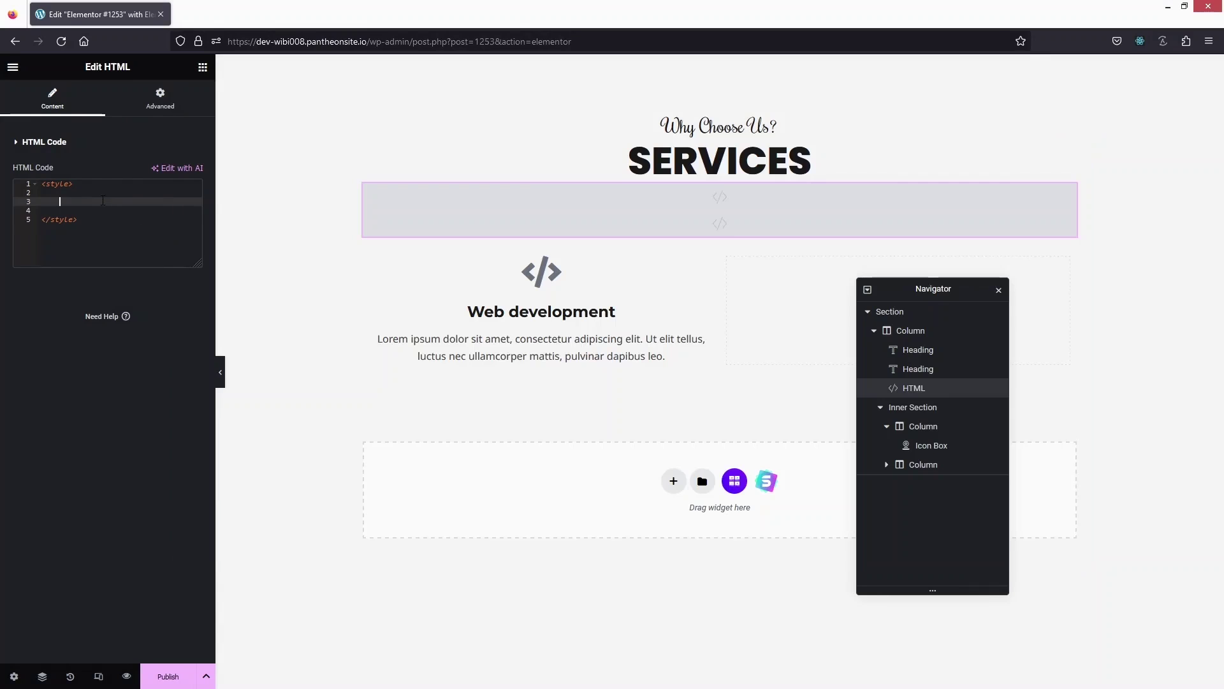
key(ctrl+v)
key(alt+Tab)
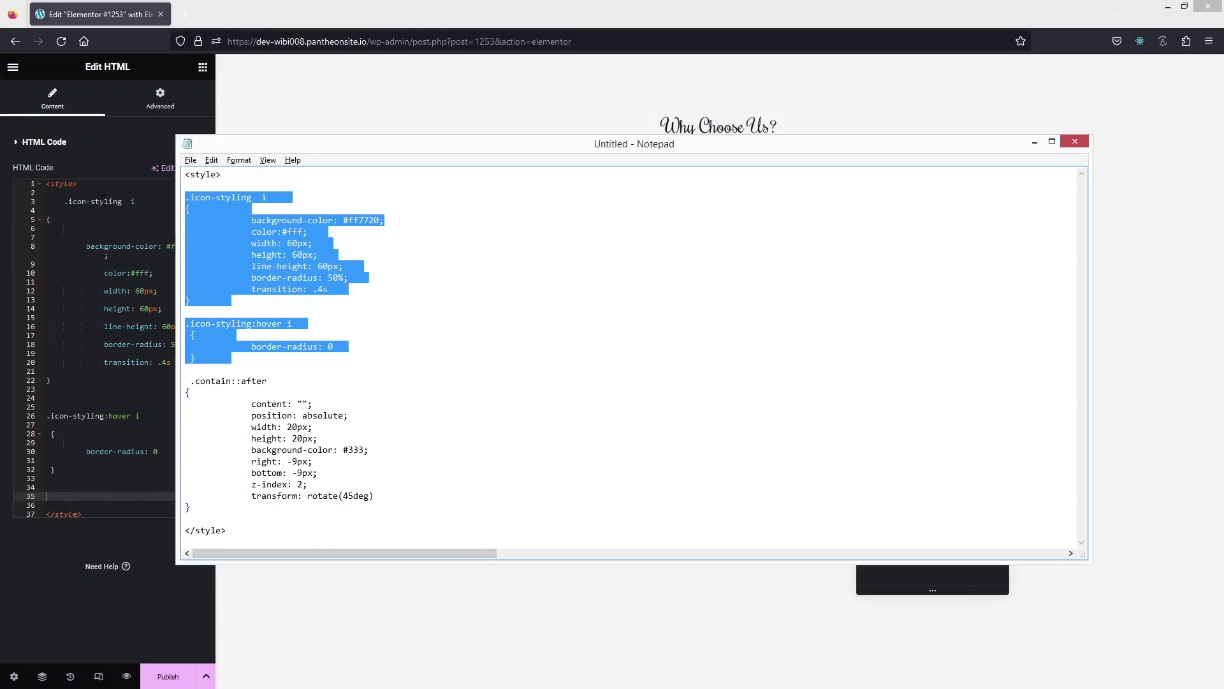
click(96, 292)
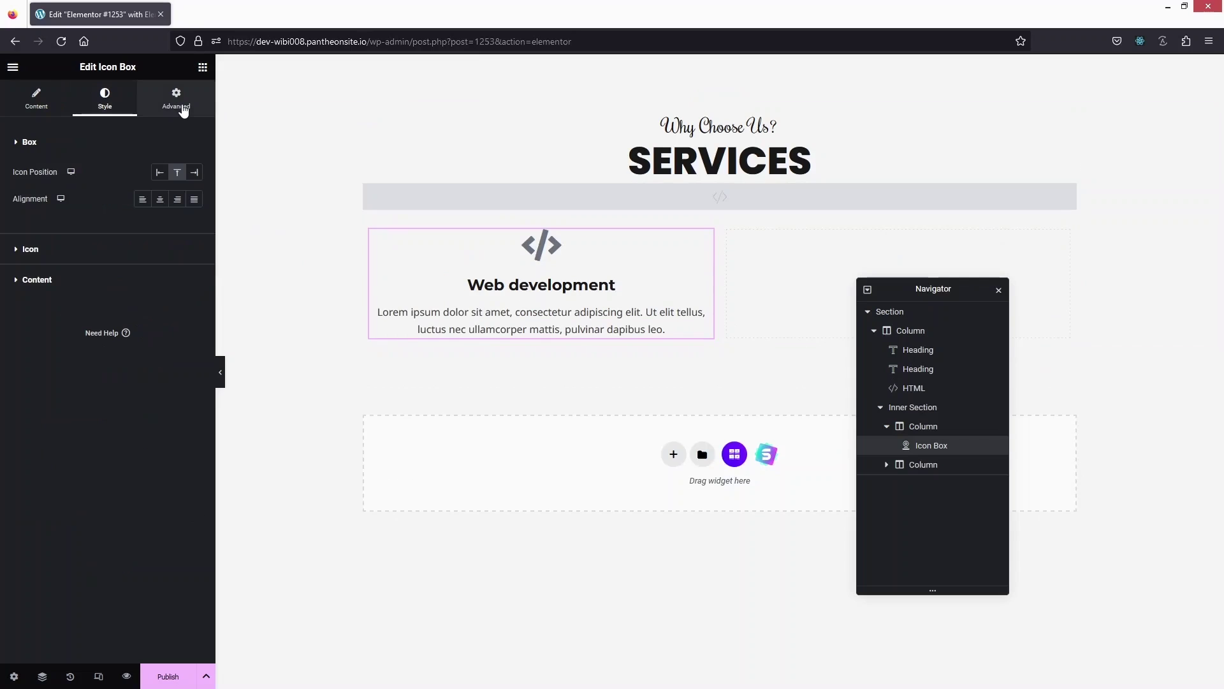
Step: Assign the CSS class icon-styling to the Web development icon box and return to its style settings
click(183, 108)
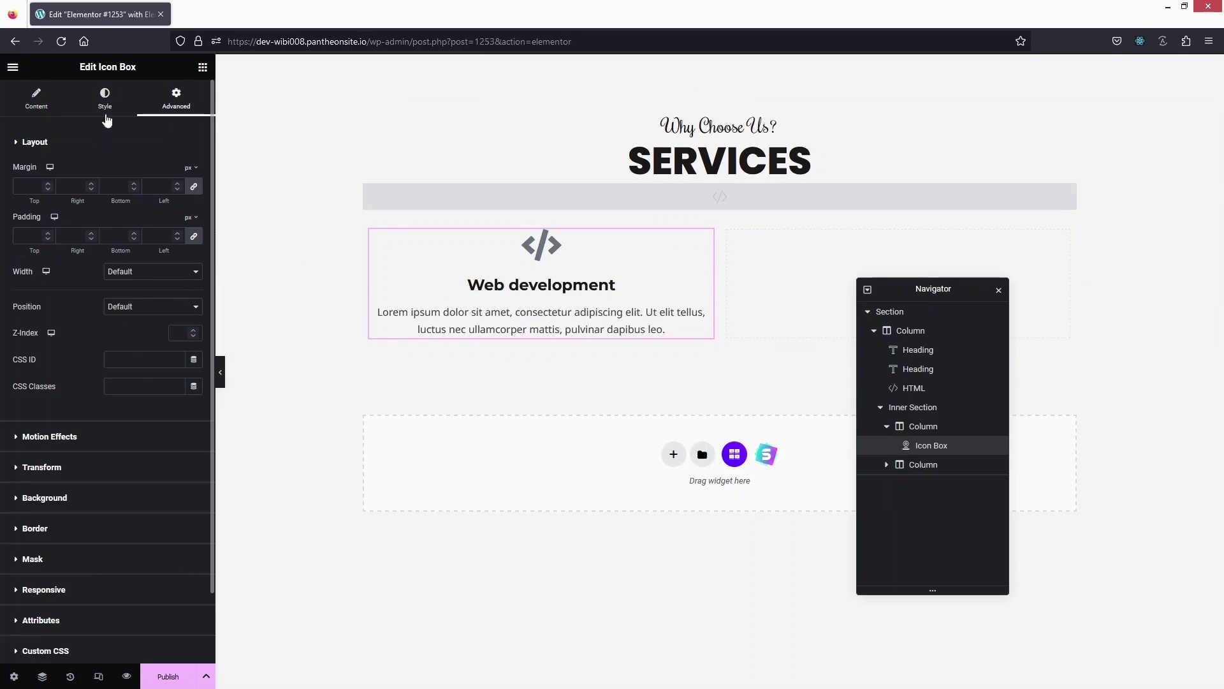
click(136, 386)
text(icon-styling)
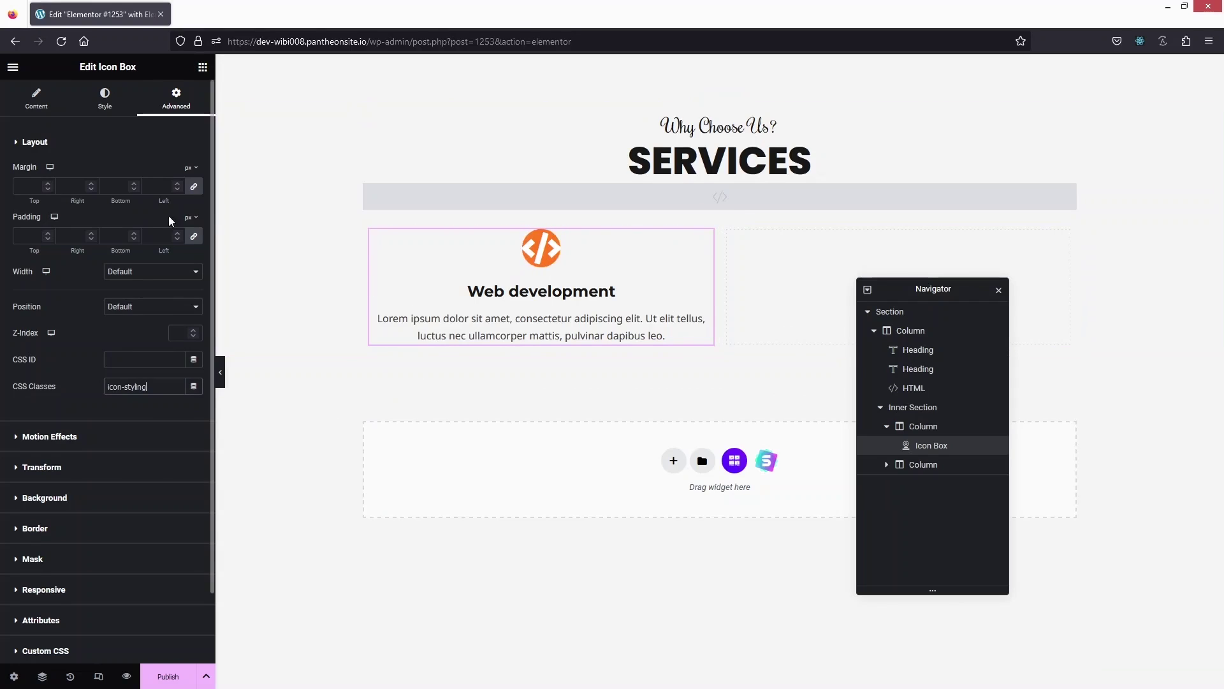
click(108, 101)
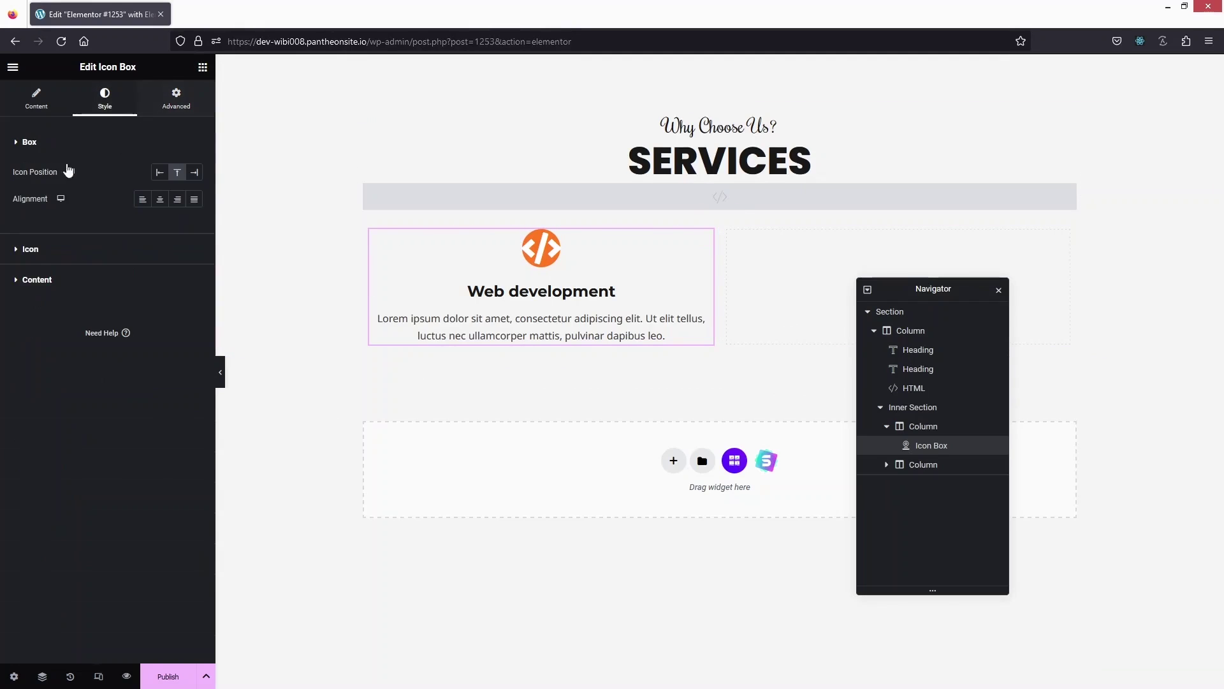
Step: Set the icon size of the Web development icon box to 30 px
click(27, 255)
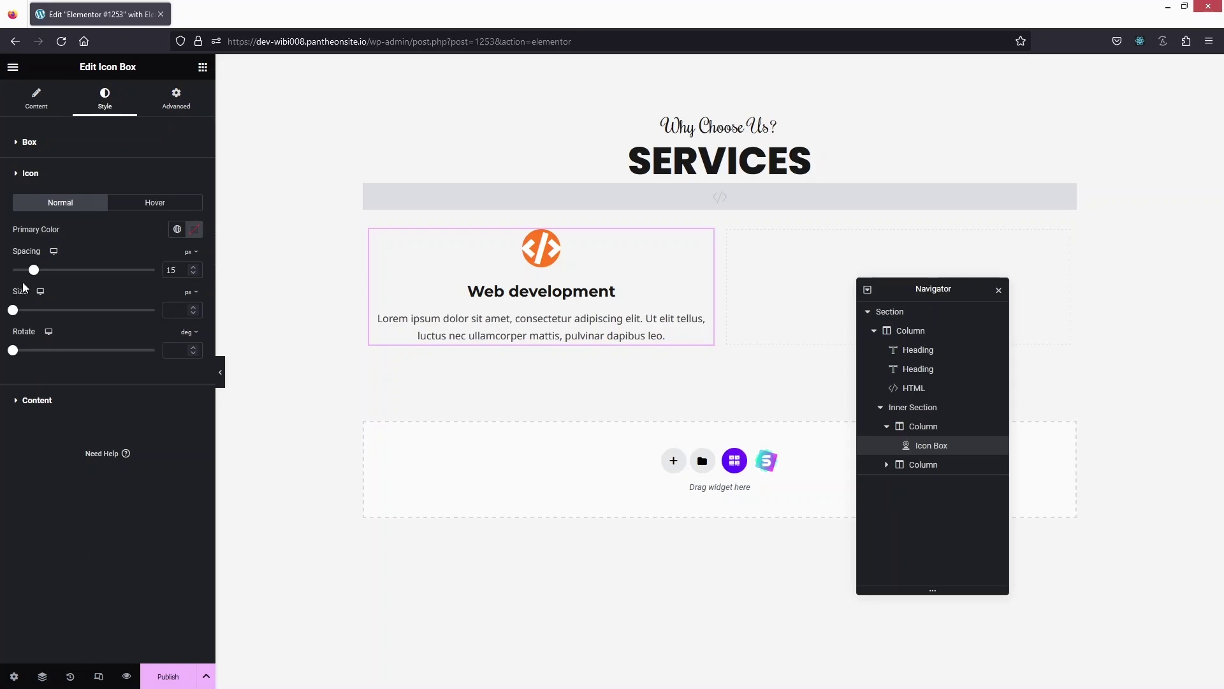
mouse_move(15, 311)
mouse_down()
mouse_move(58, 311)
mouse_move(30, 310)
mouse_up()
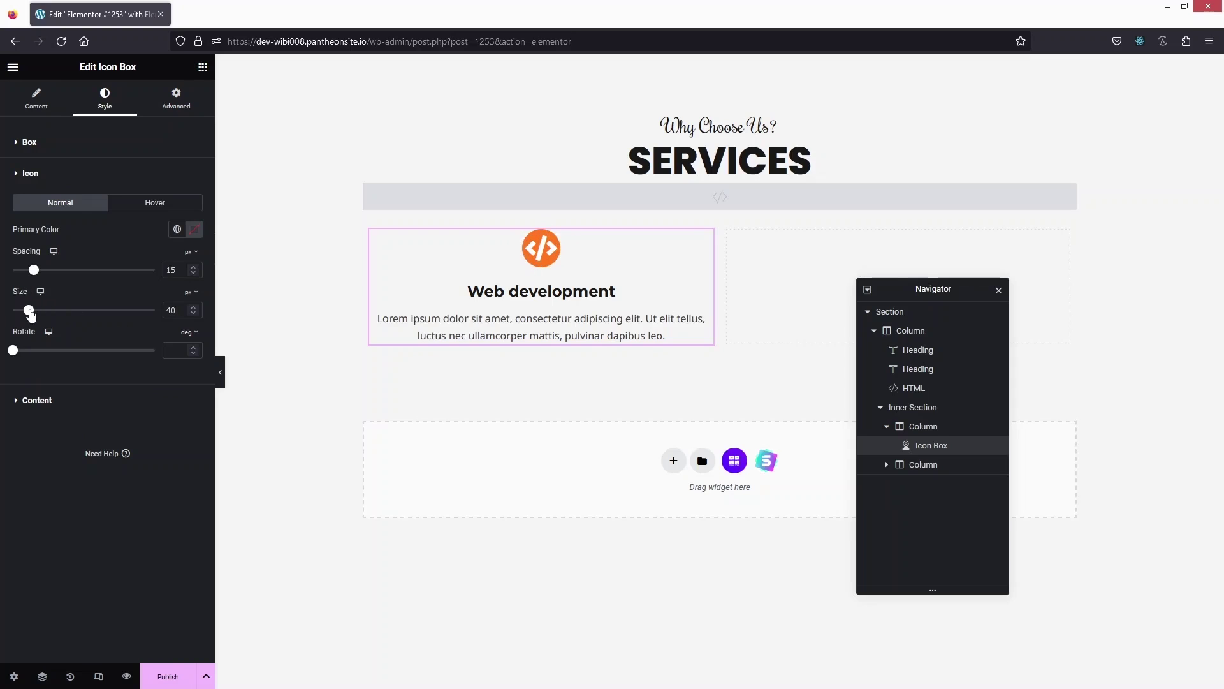
click(183, 306)
key(Left)
key(BackSpace)
text(3)
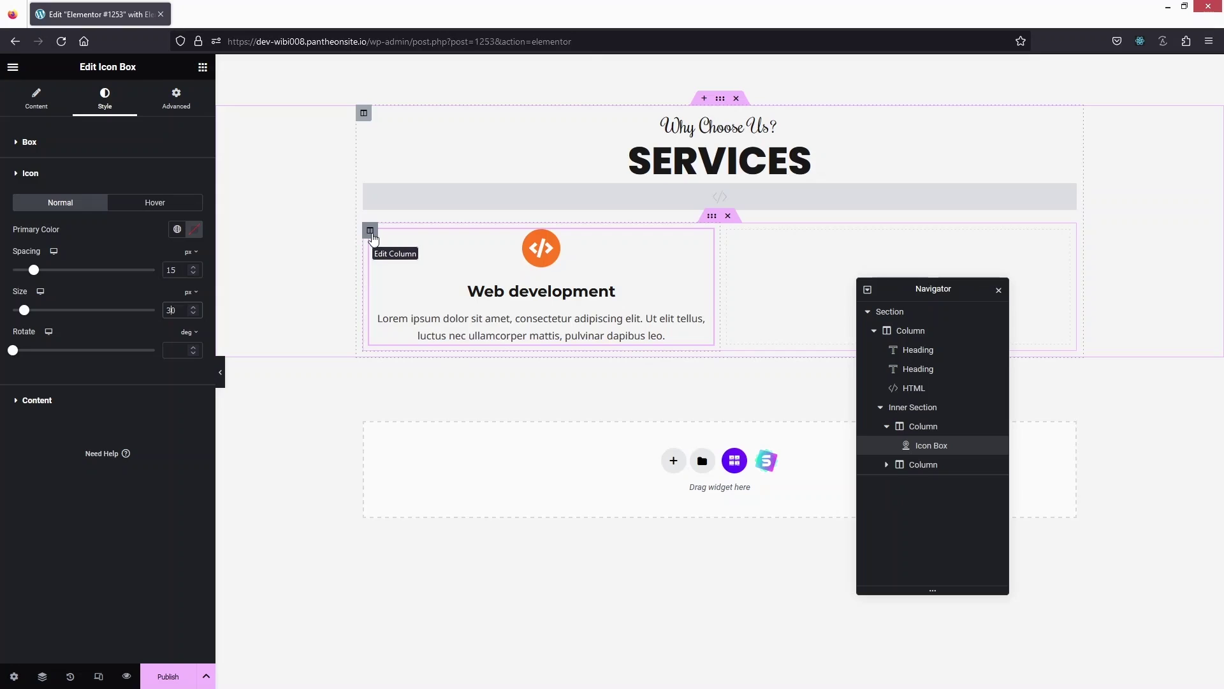
Step: Duplicate the inner section's column holding the Web development icon box twice
click(371, 236)
right_click(371, 235)
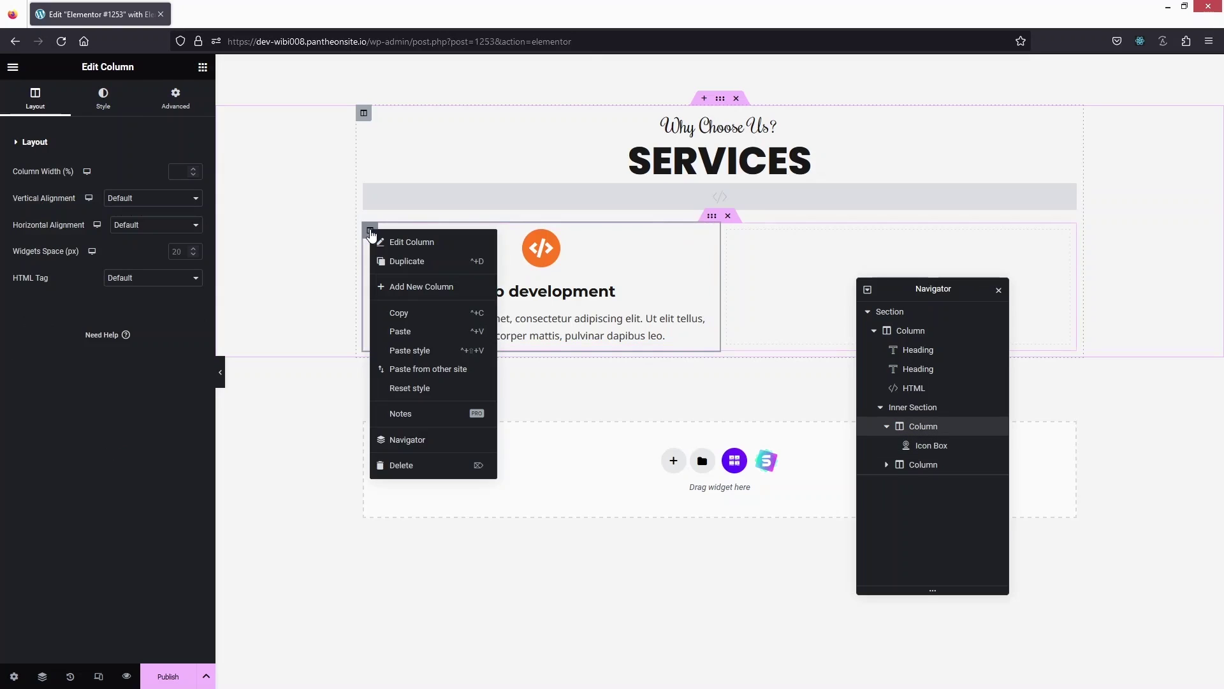
click(415, 262)
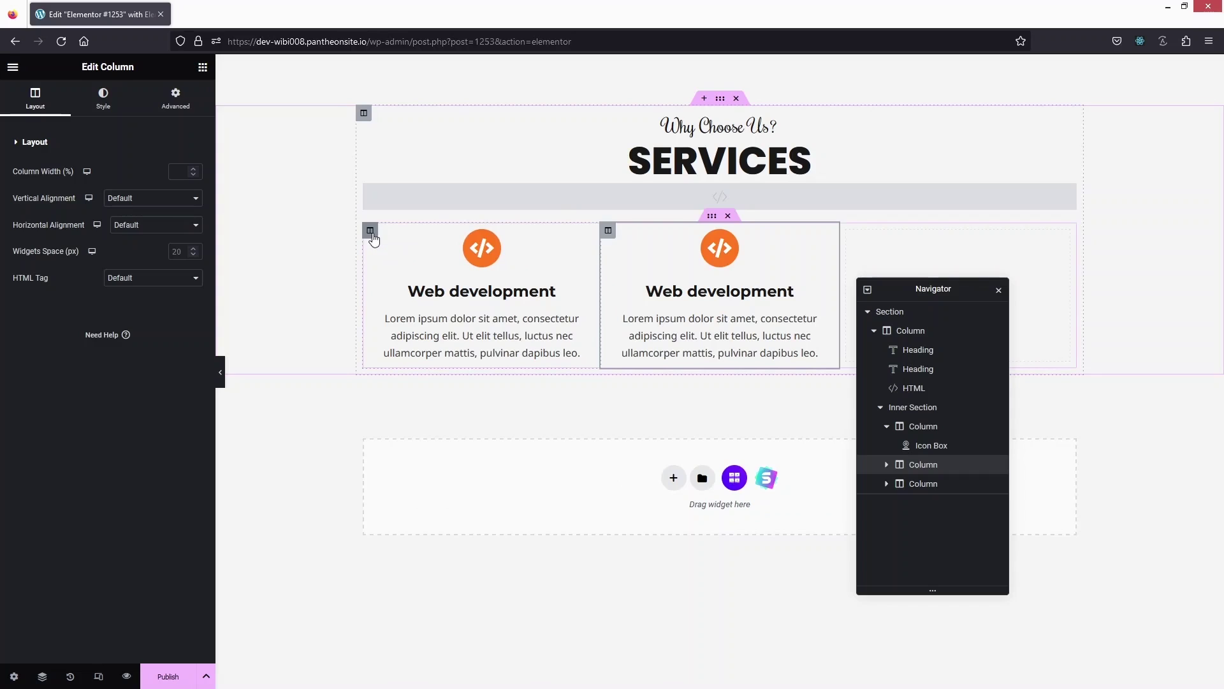
right_click(373, 235)
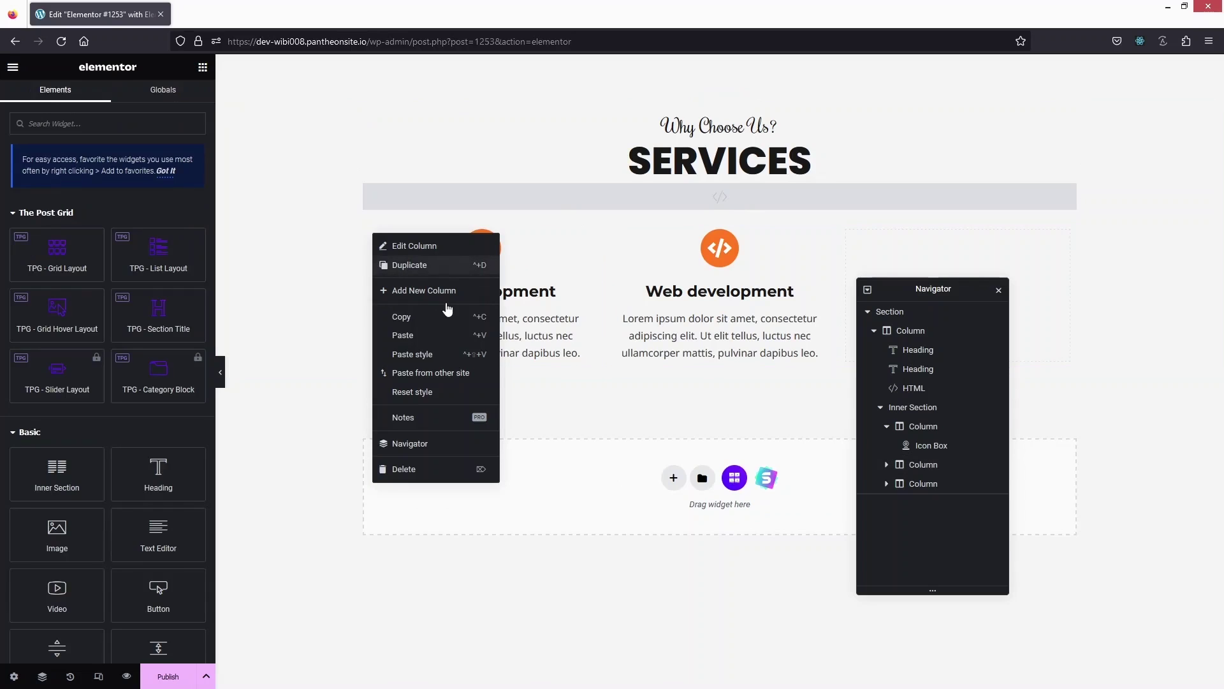
click(421, 264)
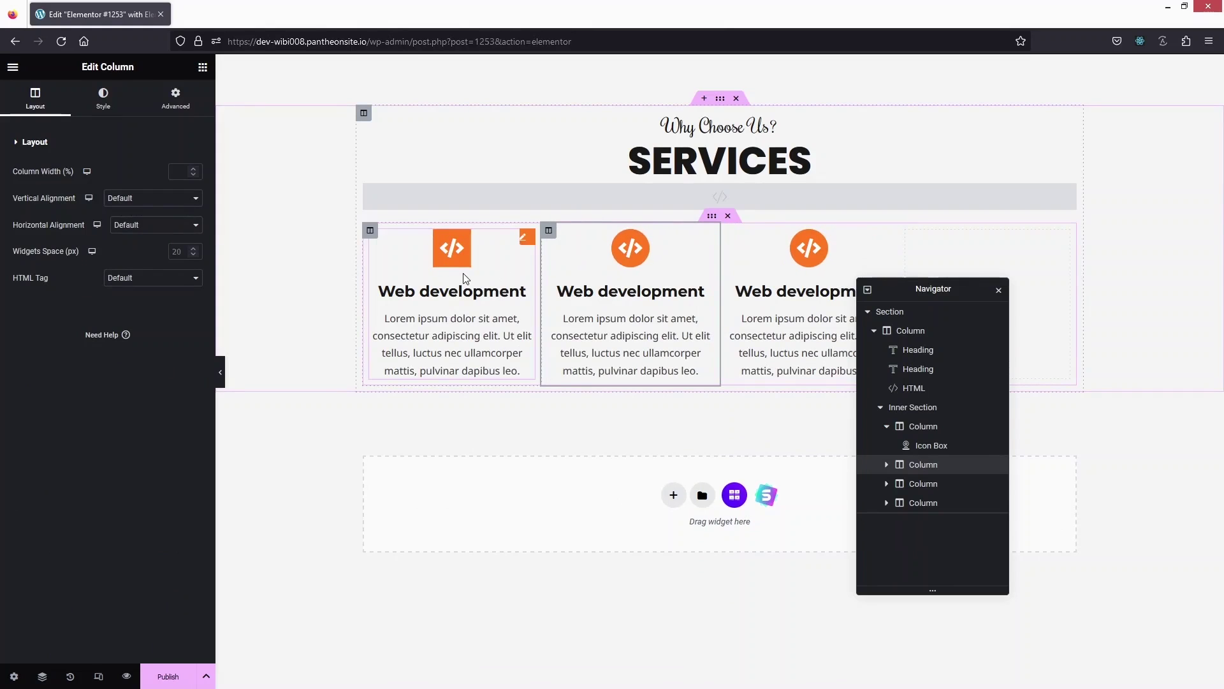
Step: Move the Navigator off the empty last column of the inner section and delete that column
drag(882, 288, 292, 264)
click(922, 268)
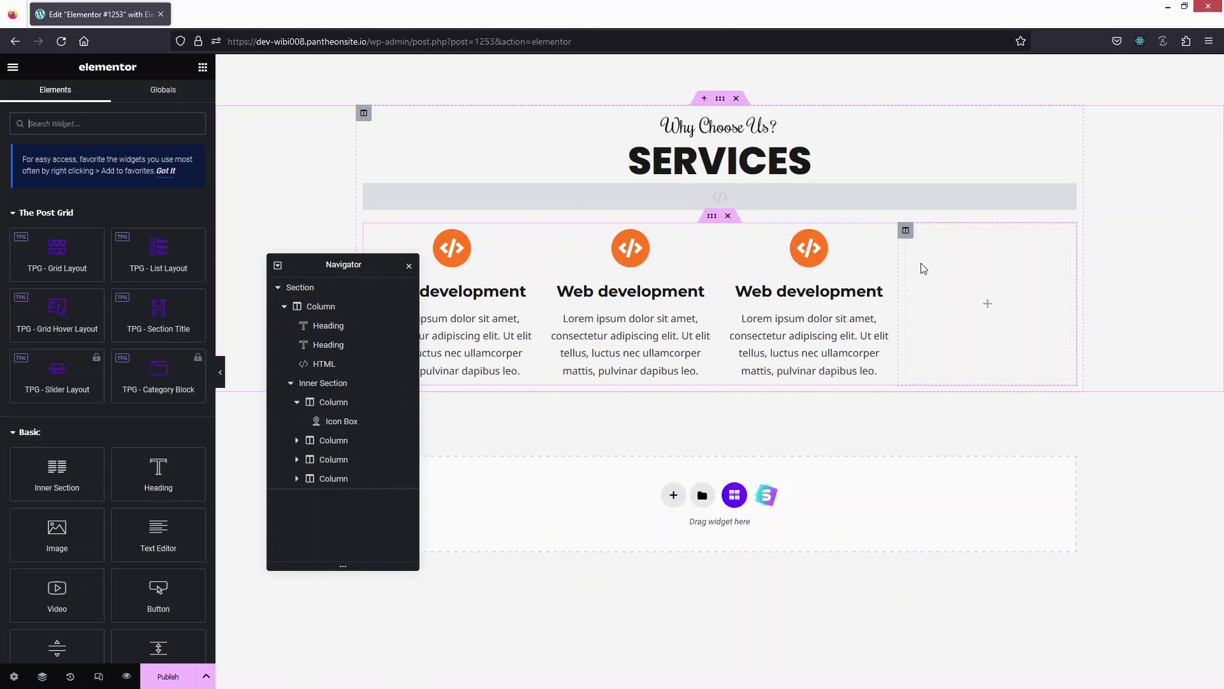
right_click(902, 227)
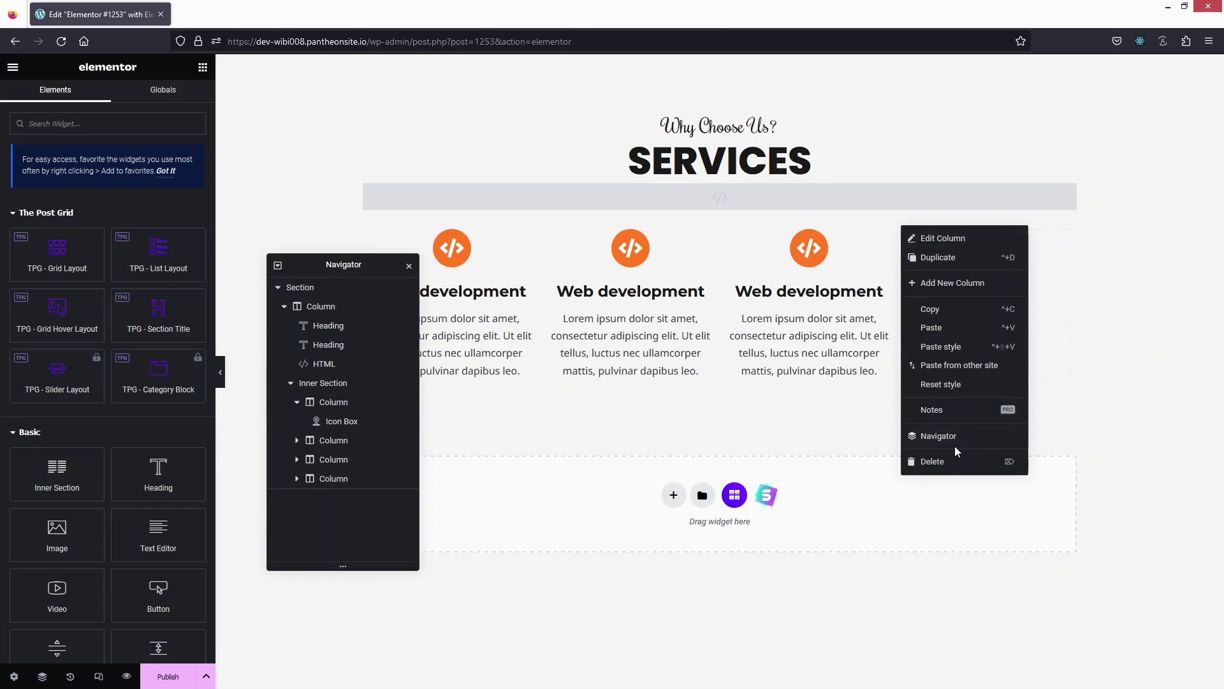
click(942, 462)
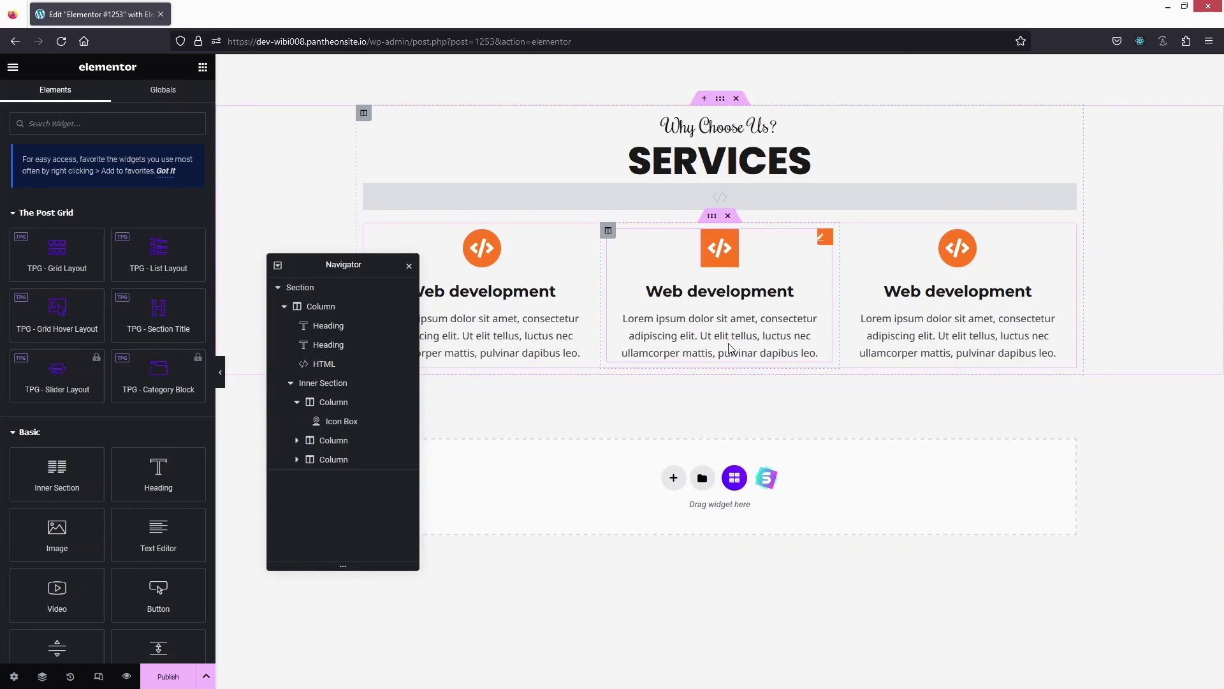
Step: Duplicate the three-column inner section to make a second row of icon boxes
click(709, 220)
right_click(709, 220)
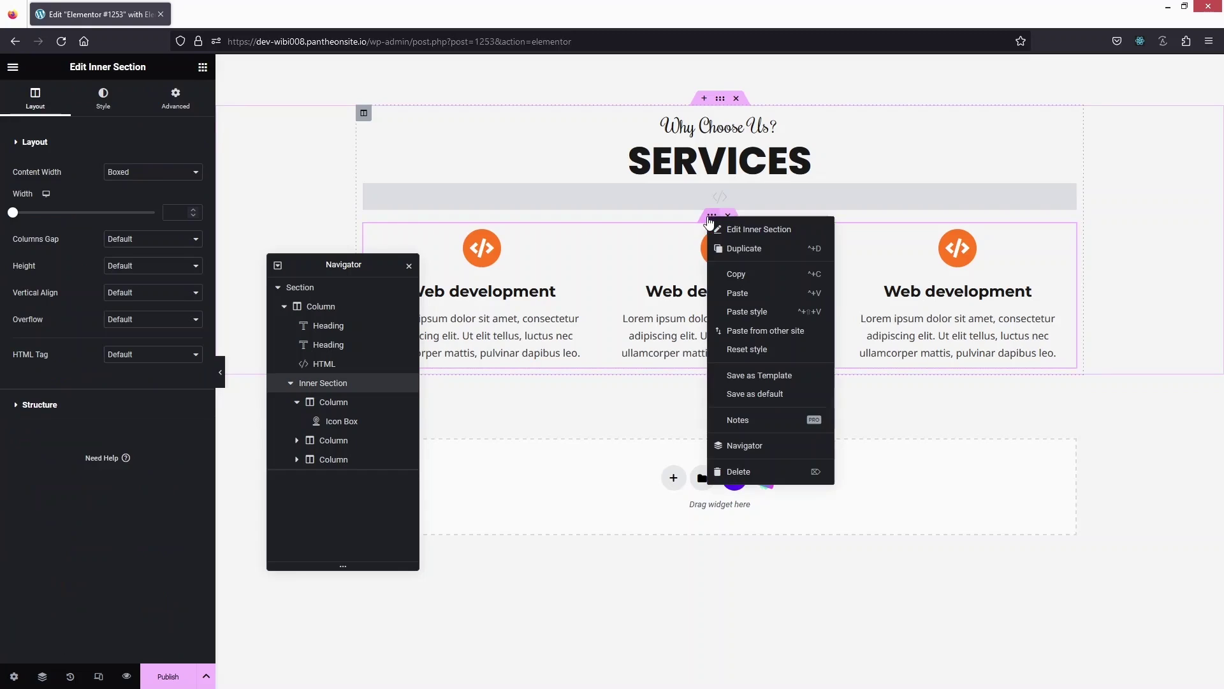
click(740, 249)
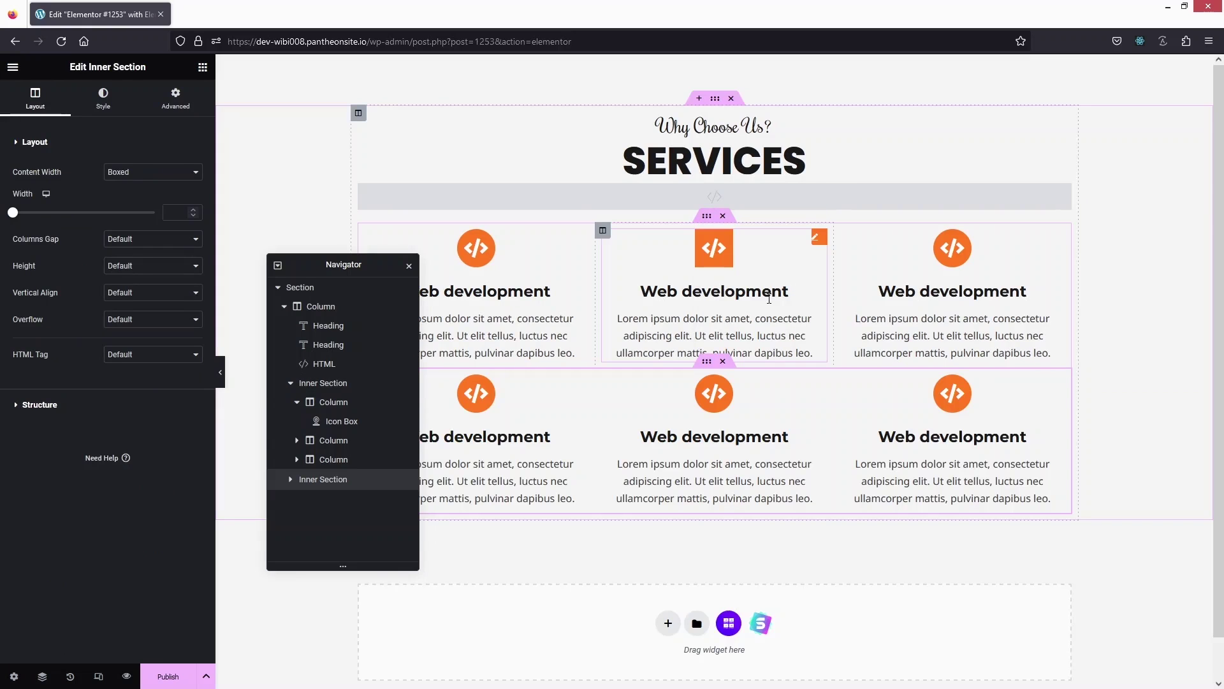
Step: Retitle the first row's second icon box "Digital Marketing" and its third icon box "Graphic Design"
scroll(484, 447, down, 1)
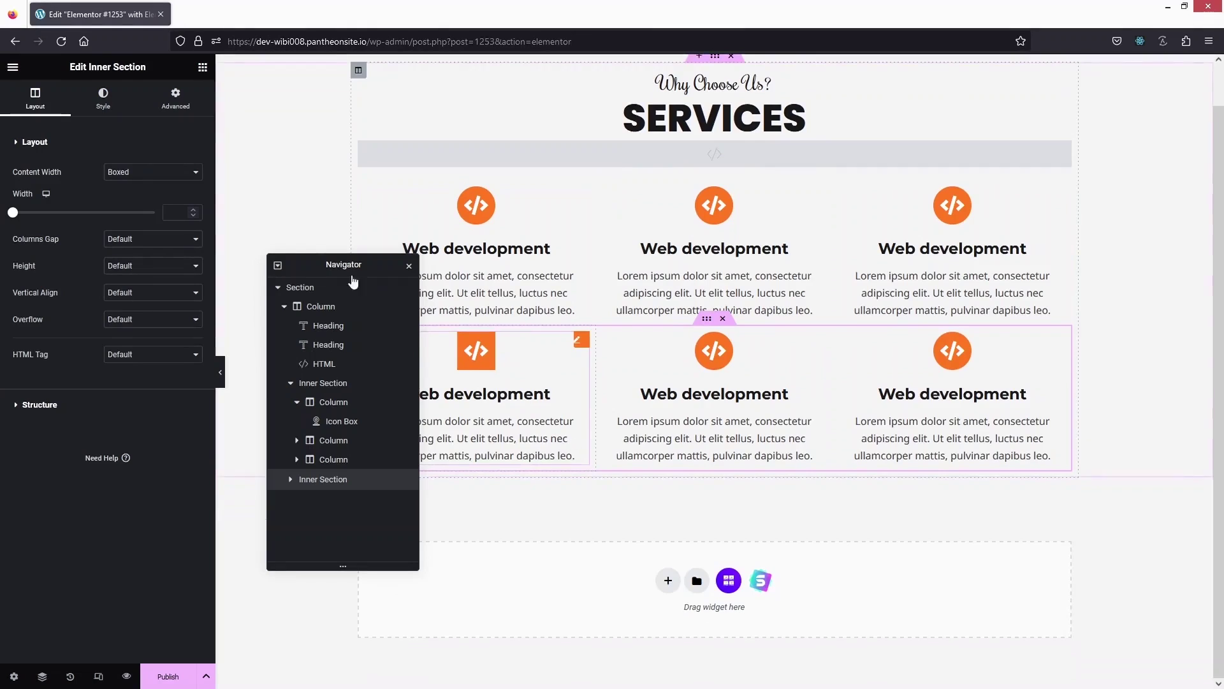
click(685, 250)
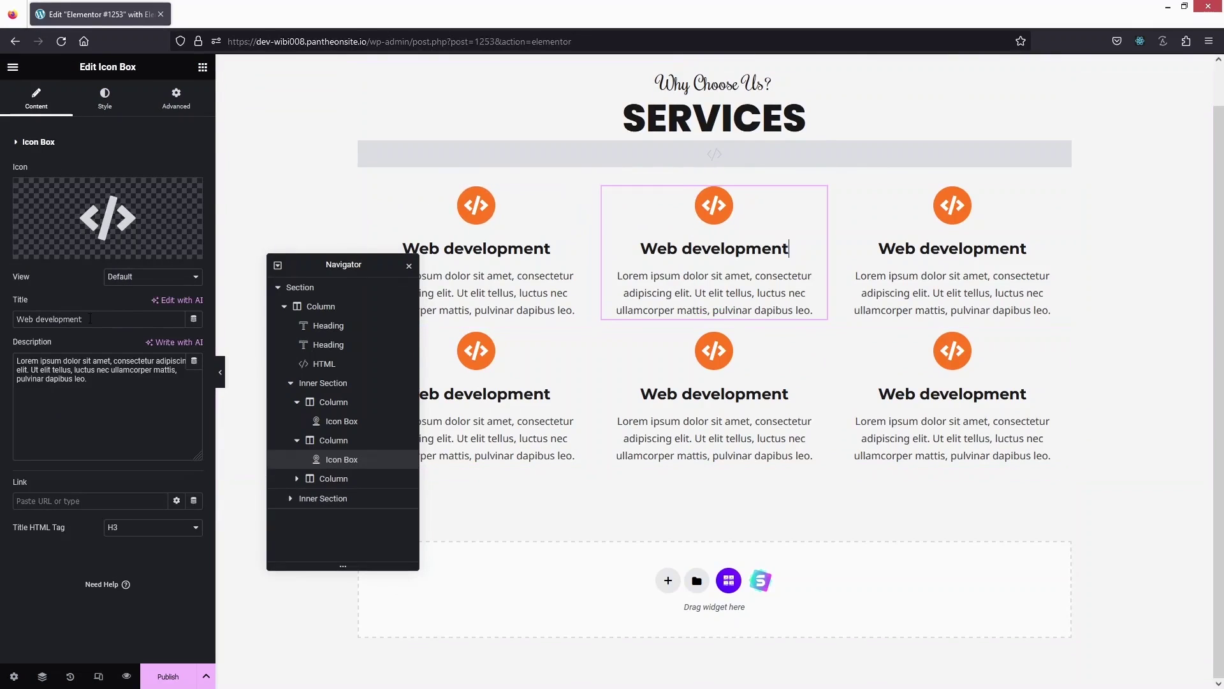
drag(102, 321, 15, 320)
text(Digital Marketing)
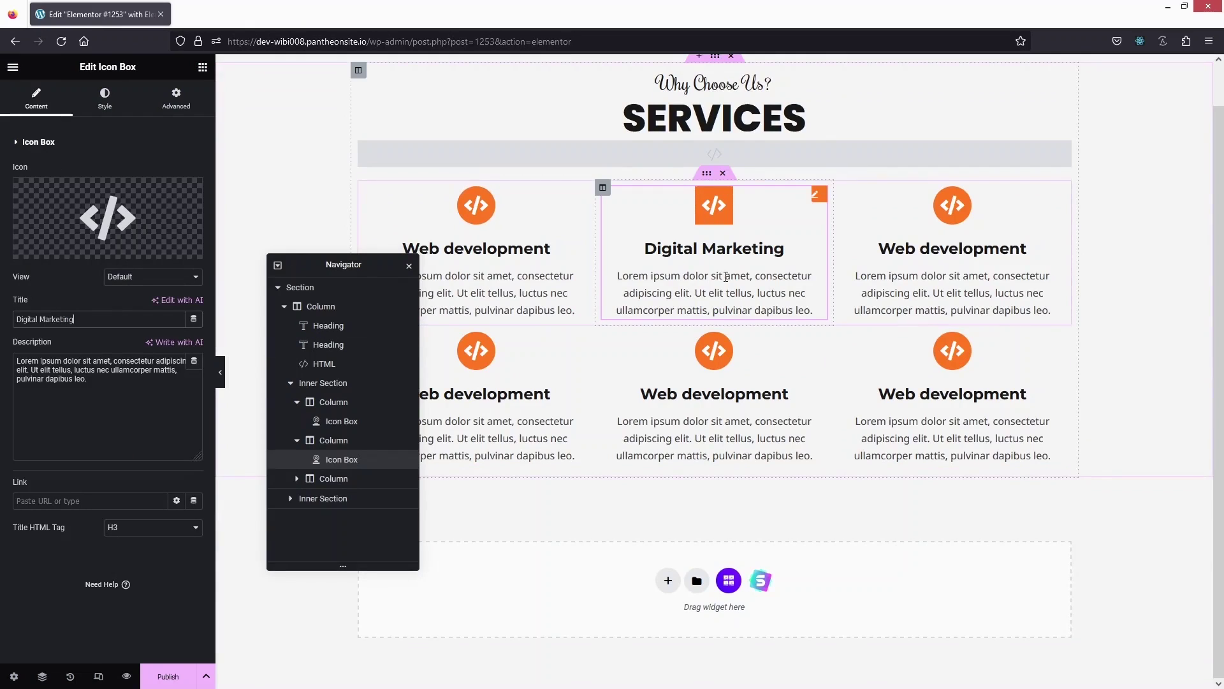
click(953, 255)
drag(96, 321, 15, 321)
text(Graphic Design)
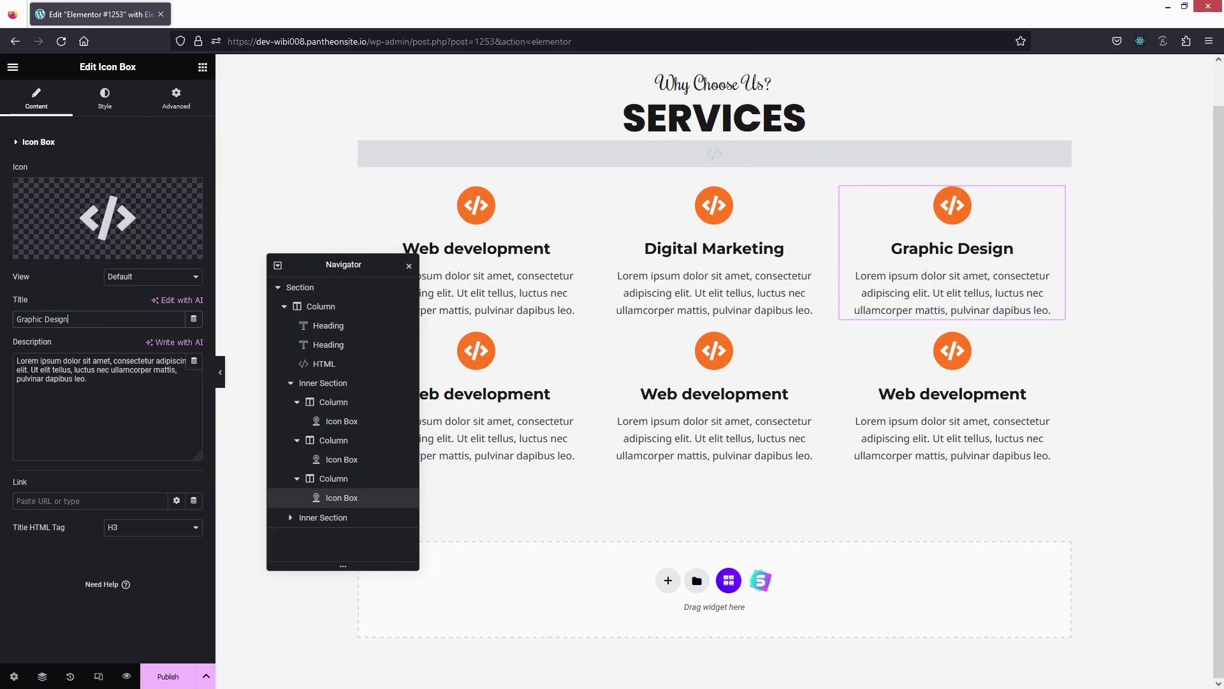
Step: Retitle the second row's icon boxes, in order, "Branding Design", "Video Marketing" and "App Design"
click(488, 396)
text(Branding Design)
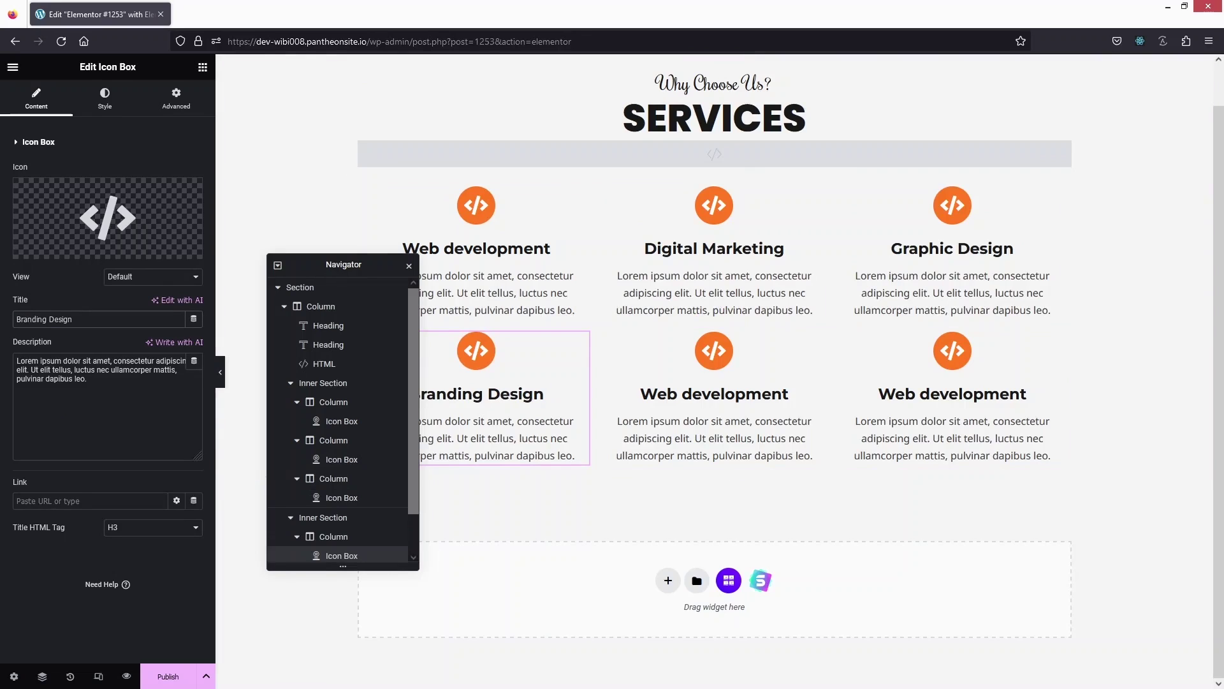
click(714, 393)
drag(86, 318, 5, 319)
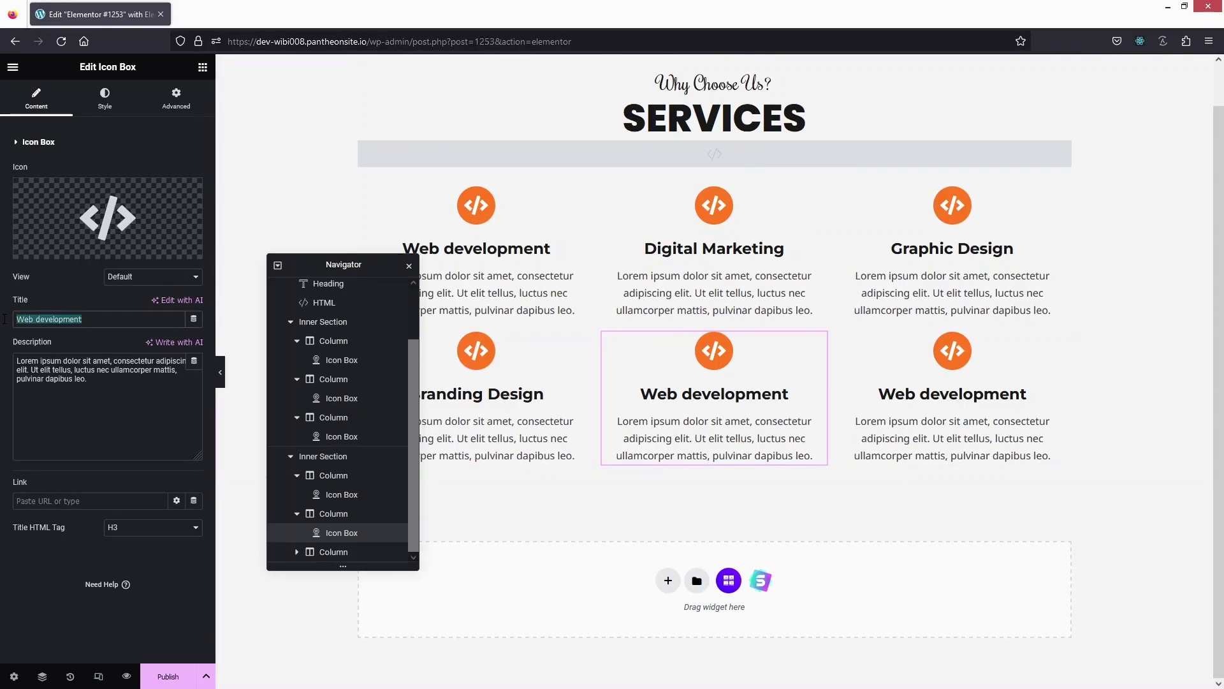
text(Video Marketing)
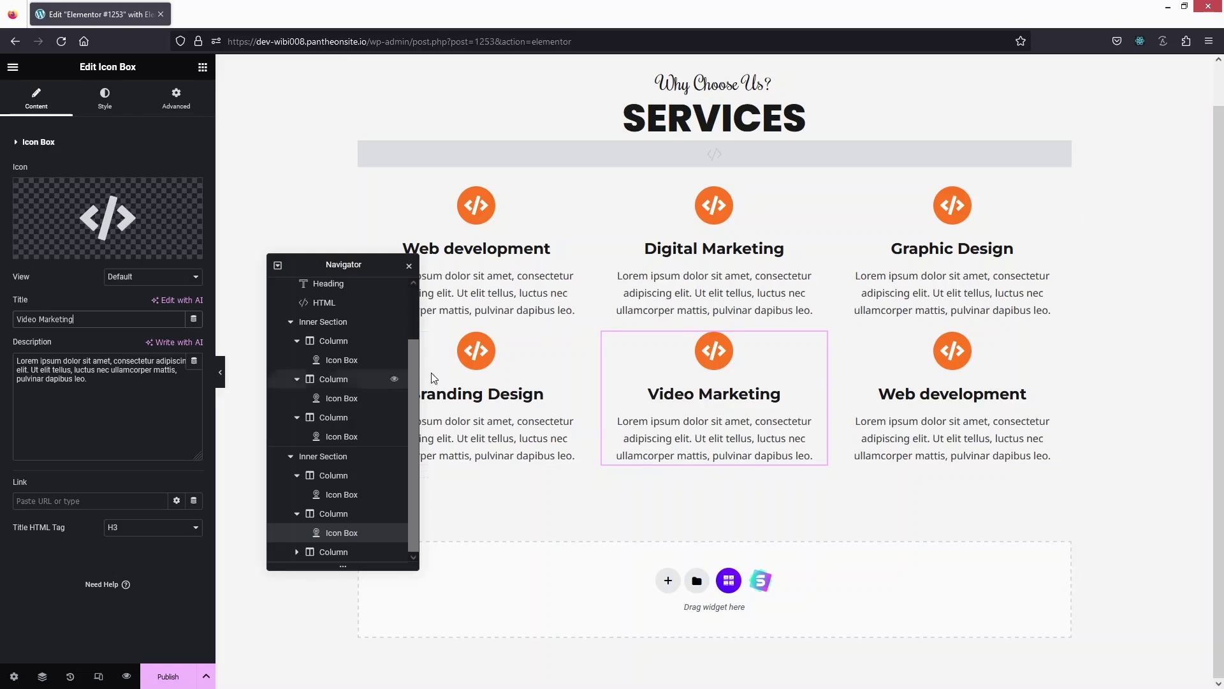
click(861, 396)
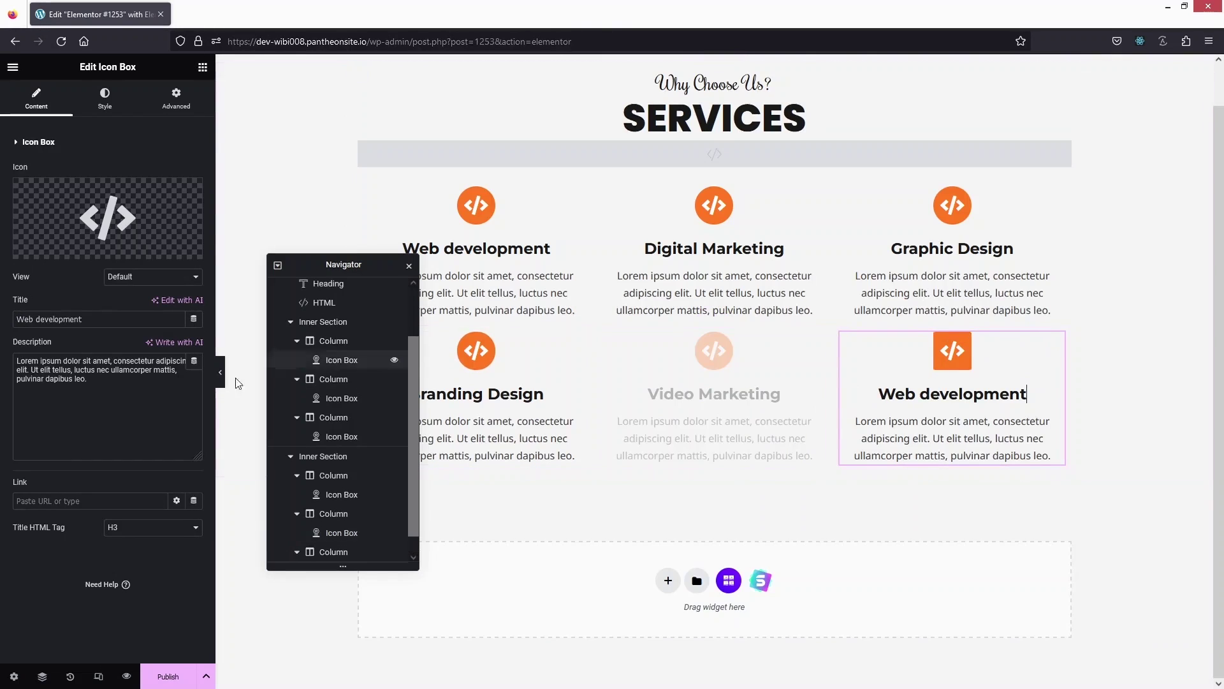
text(App Design)
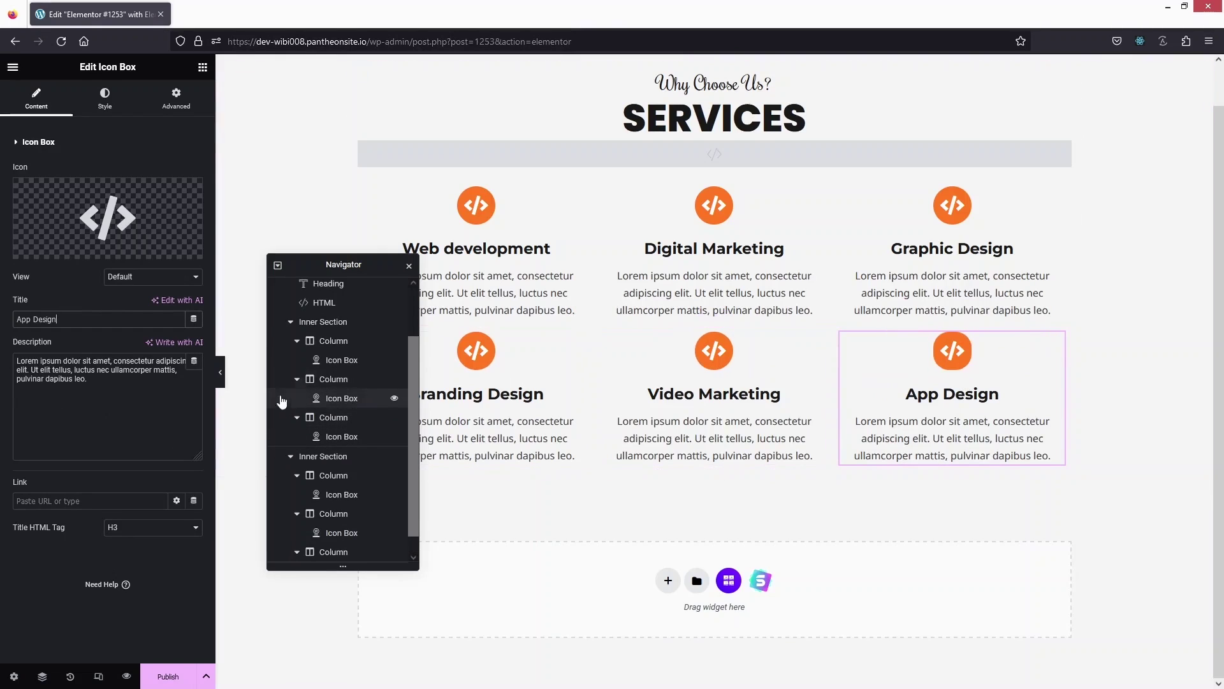
Step: Search the icon library for "mobile" and replace the App Design box's icon with the solid mobile phone icon
click(60, 250)
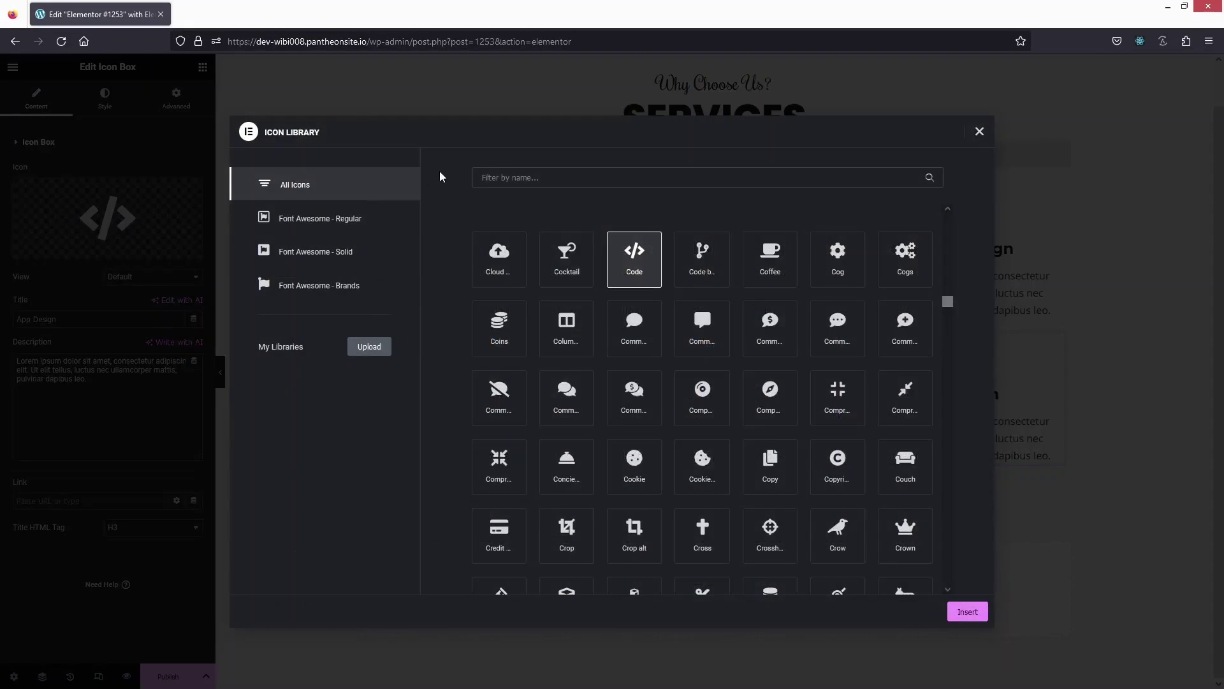
text(mobile)
click(499, 269)
click(972, 611)
Step: Search the icon library for "video" and replace the Video Marketing box's icon with the Video camera icon
click(733, 414)
click(129, 225)
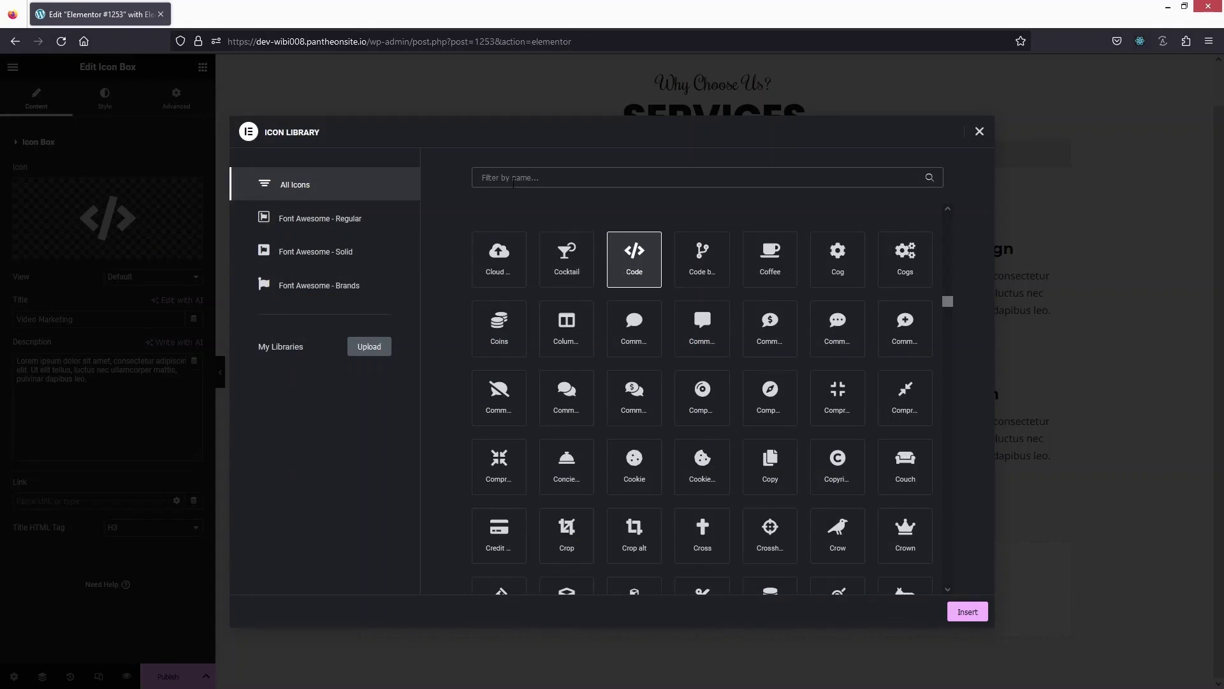
click(514, 179)
text(video)
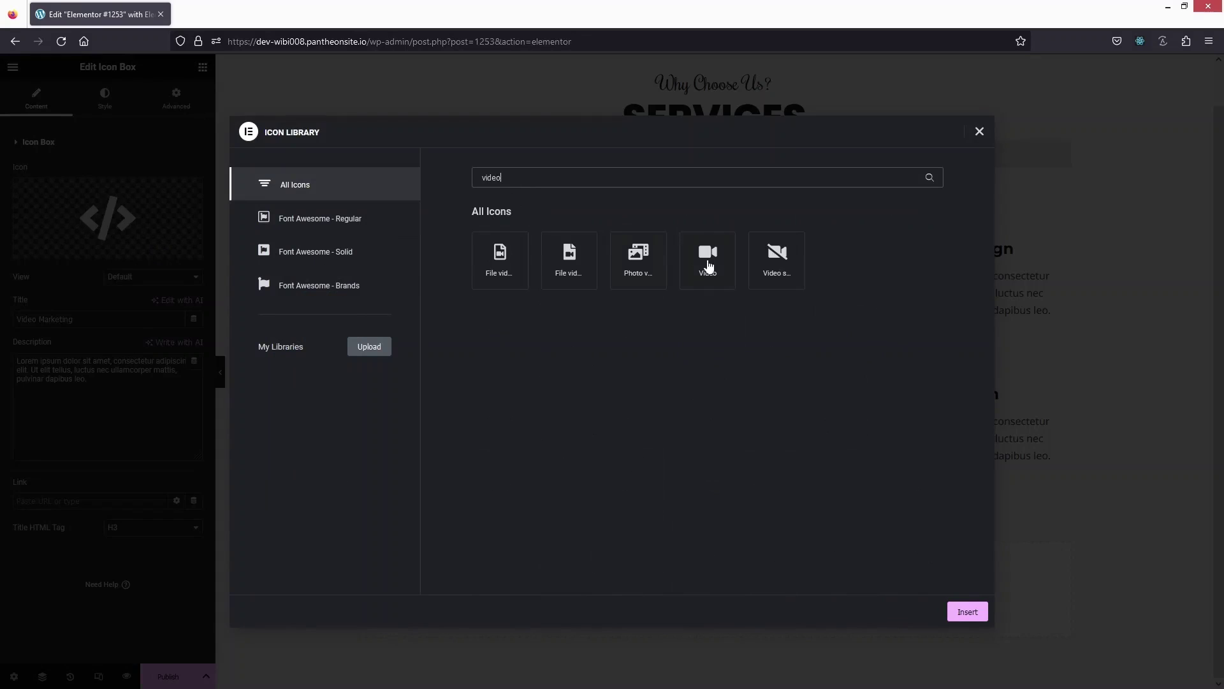
click(696, 262)
click(972, 614)
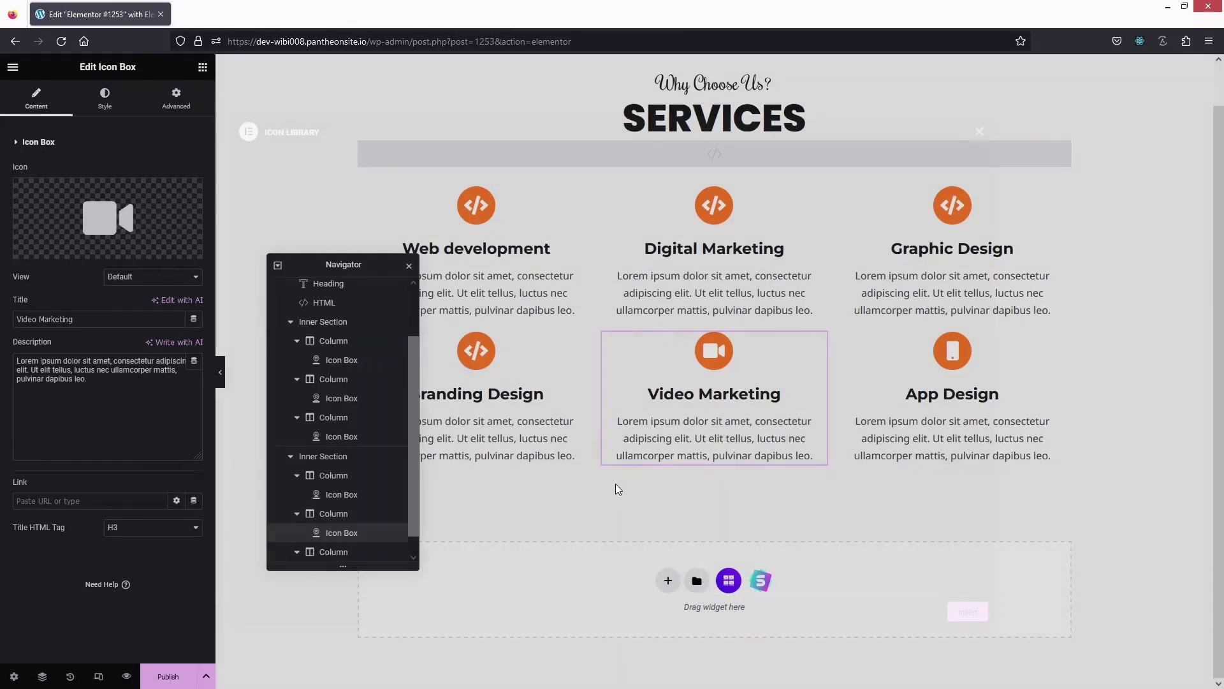
Step: Search the icon library for "book" and replace the Branding Design box's icon with the Book icon
click(482, 354)
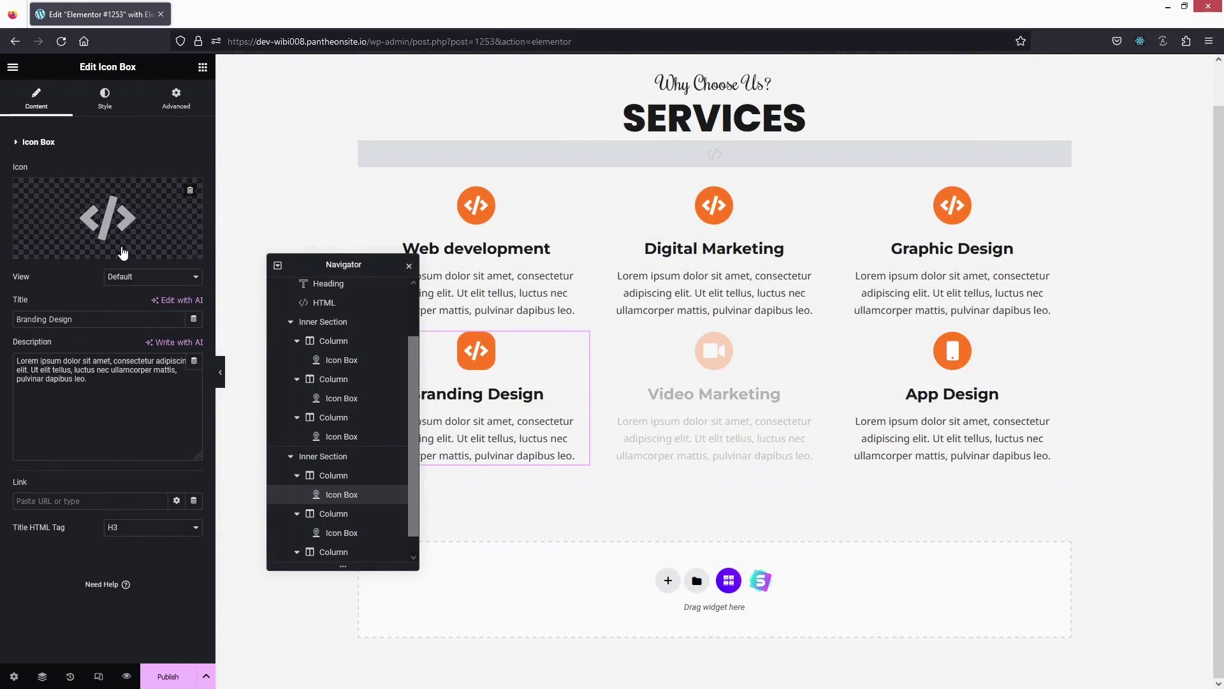
click(131, 220)
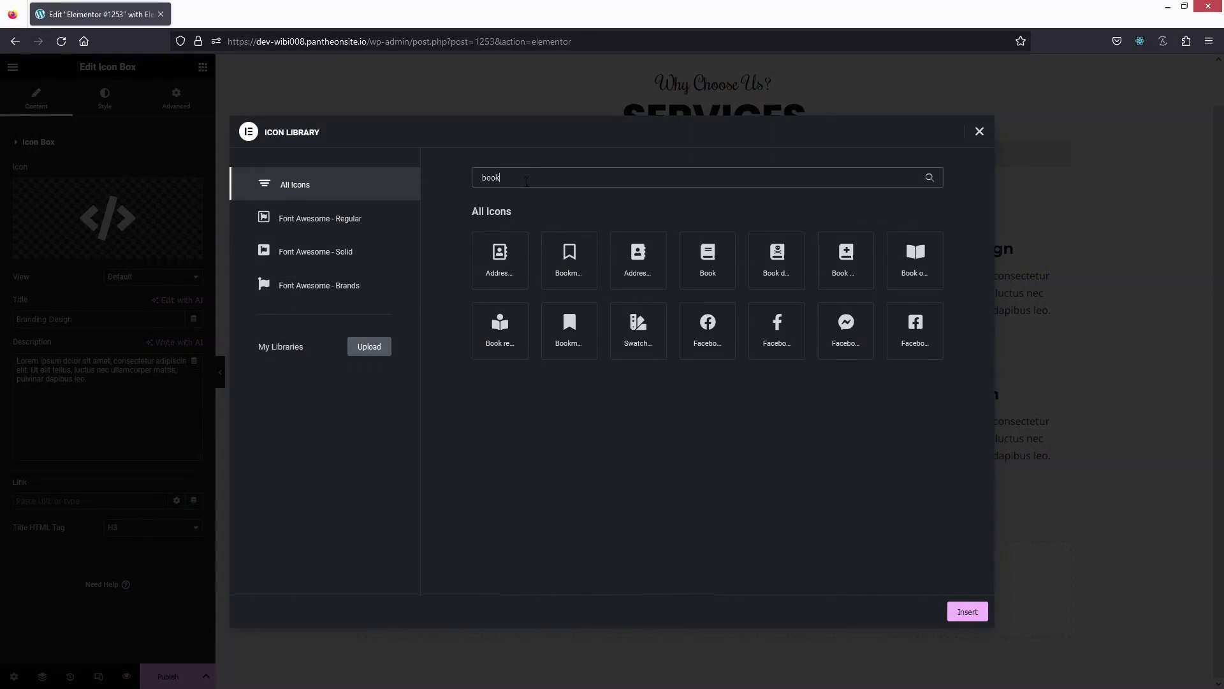
click(710, 253)
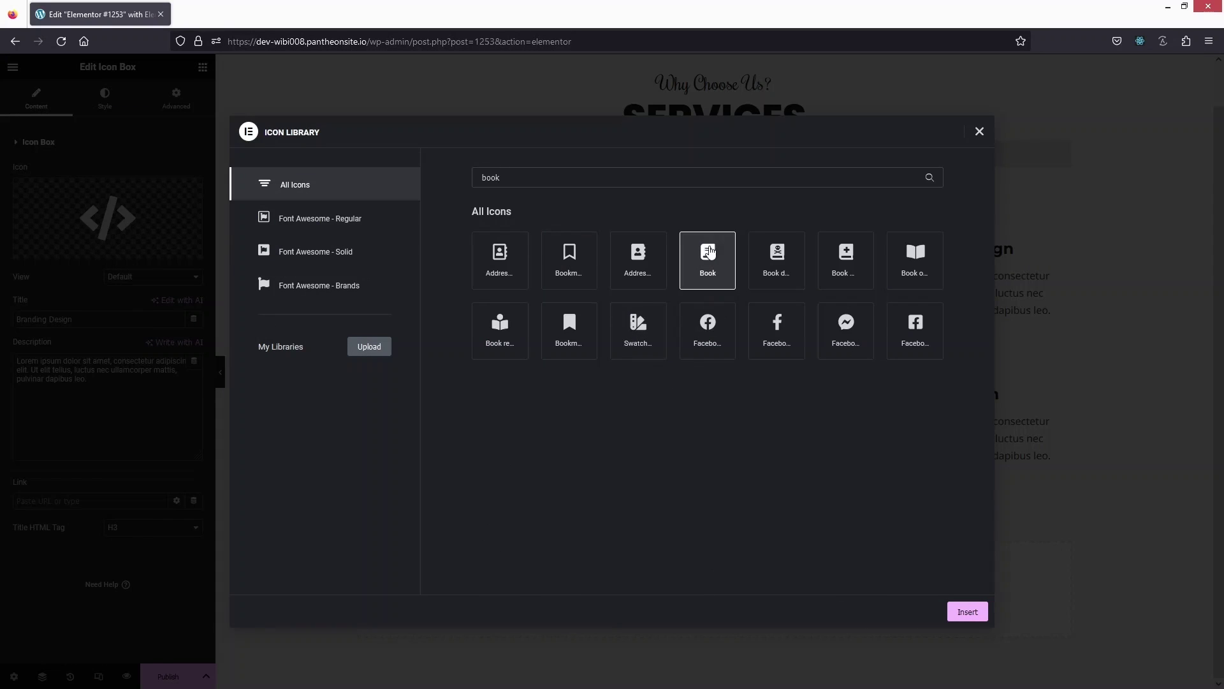
click(951, 612)
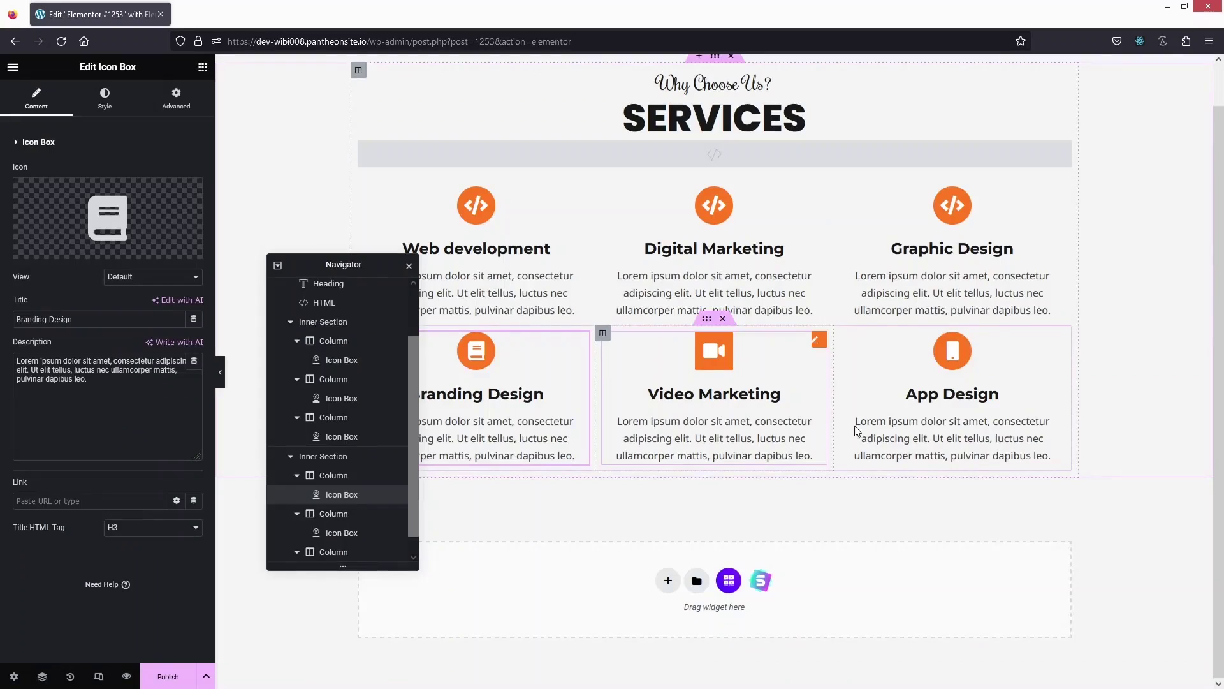
Step: Search the icon library for "pen" and replace the Graphic Design box's icon with the crossed pencil and ruler icon
click(951, 204)
click(59, 247)
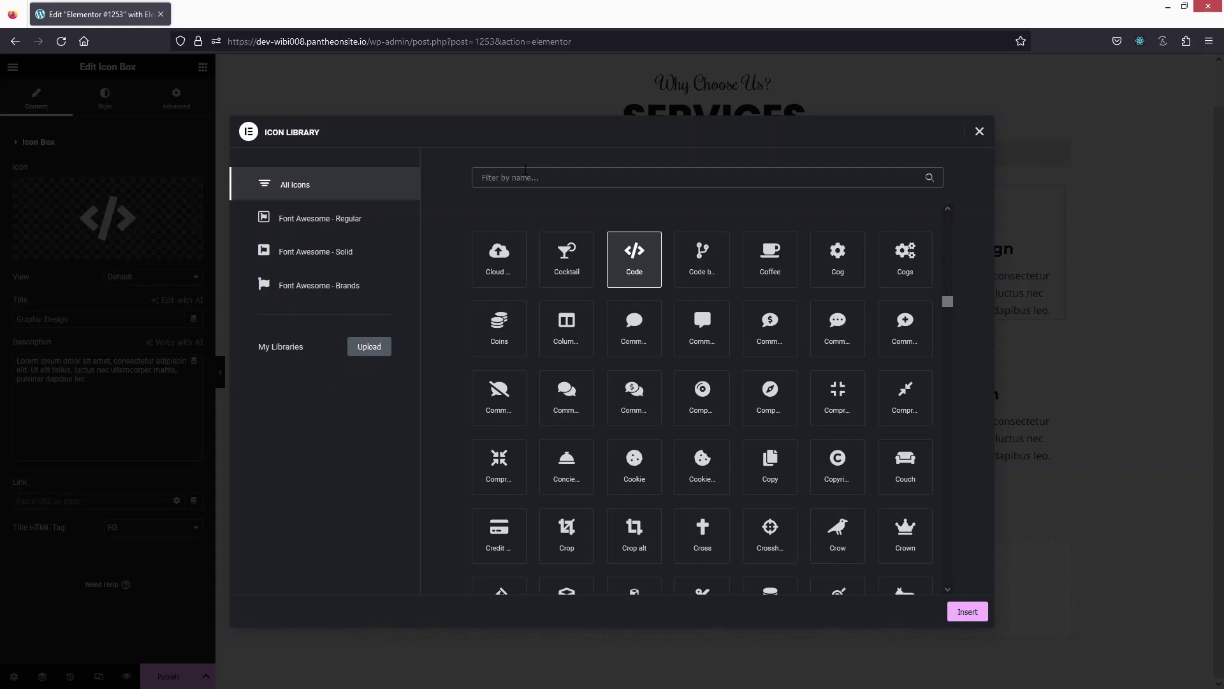
text(pen)
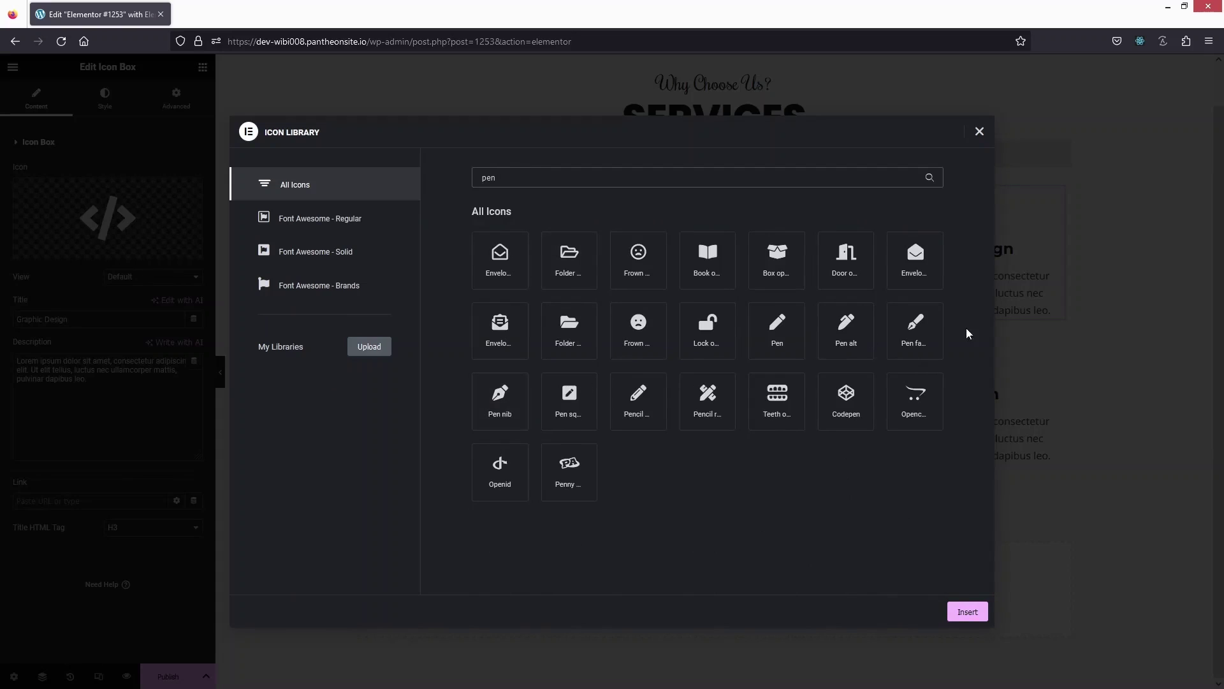
click(639, 406)
click(706, 399)
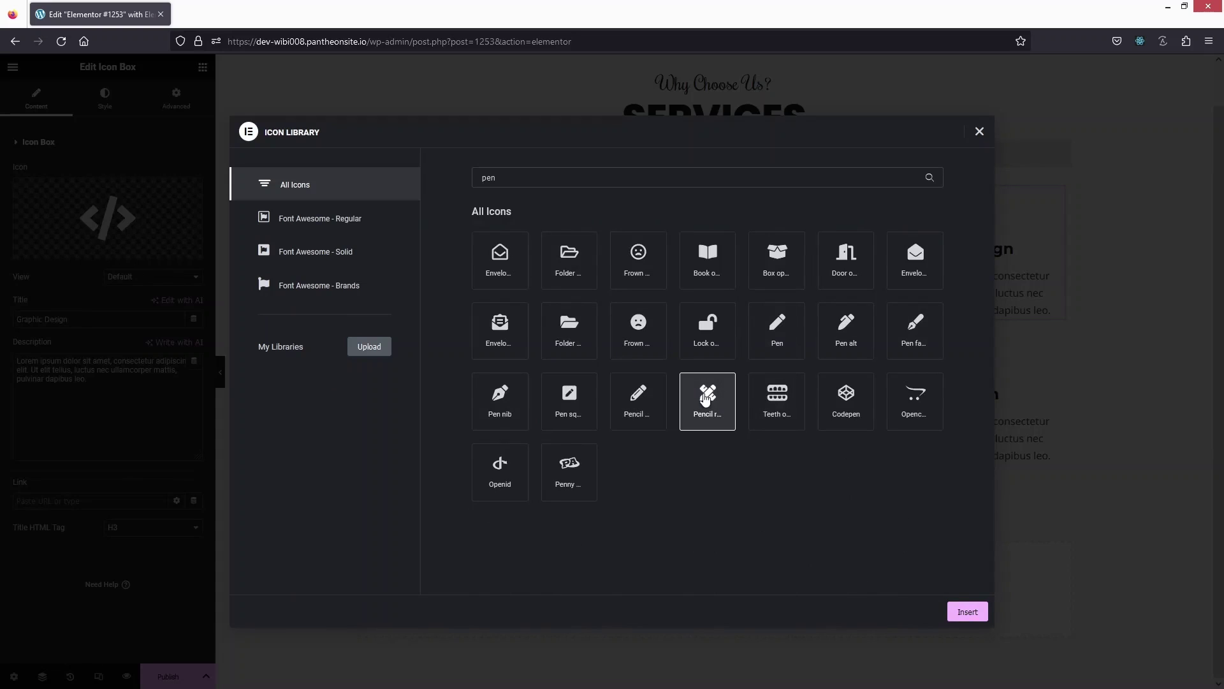
click(954, 611)
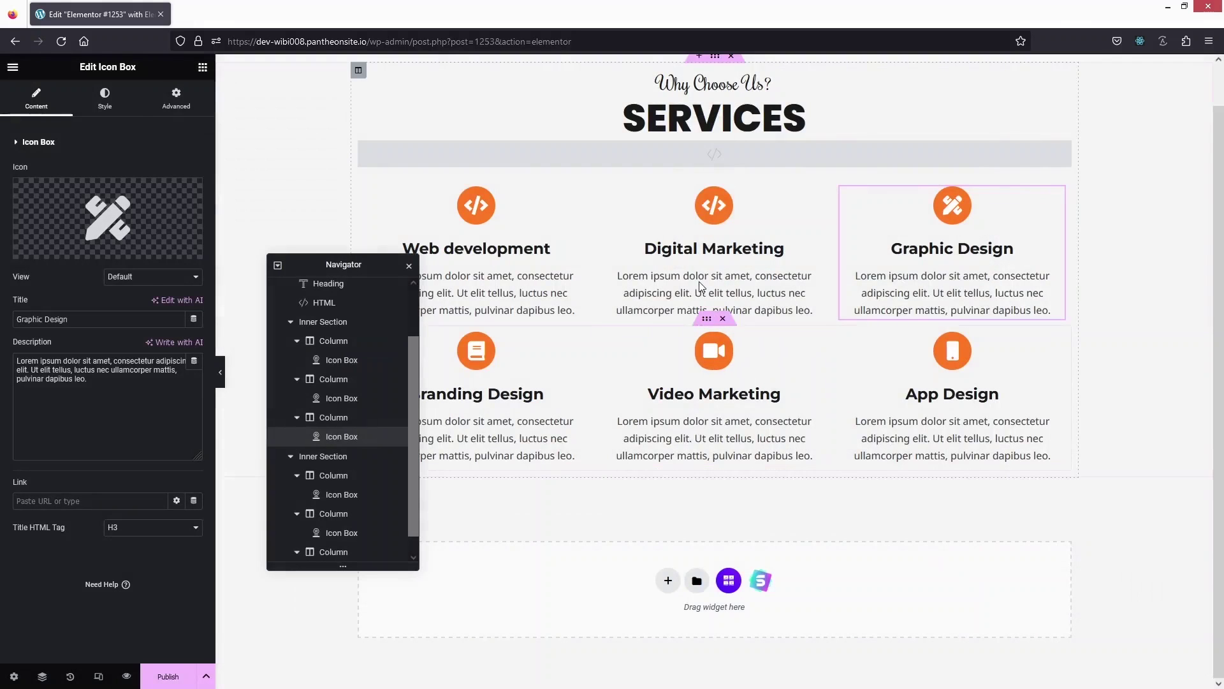
Step: Search the icon library for "digital" and replace the Digital Marketing box's icon with the card-shaped Digital icon
click(703, 208)
click(108, 220)
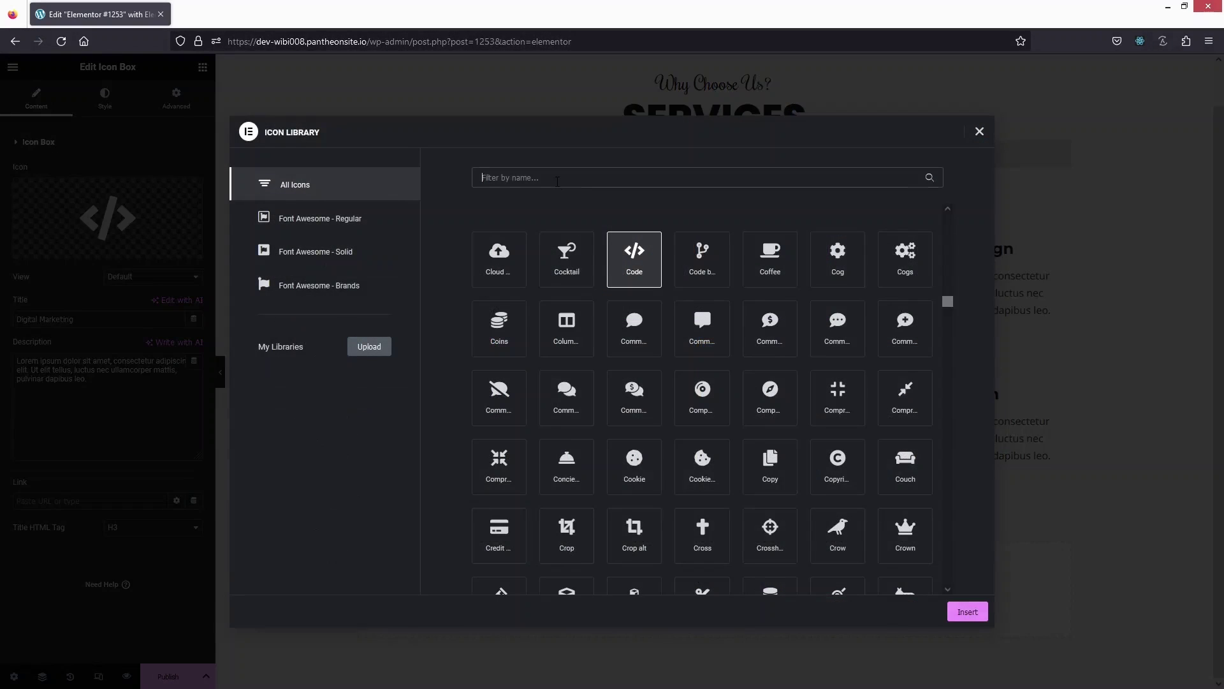
click(557, 182)
text(digital)
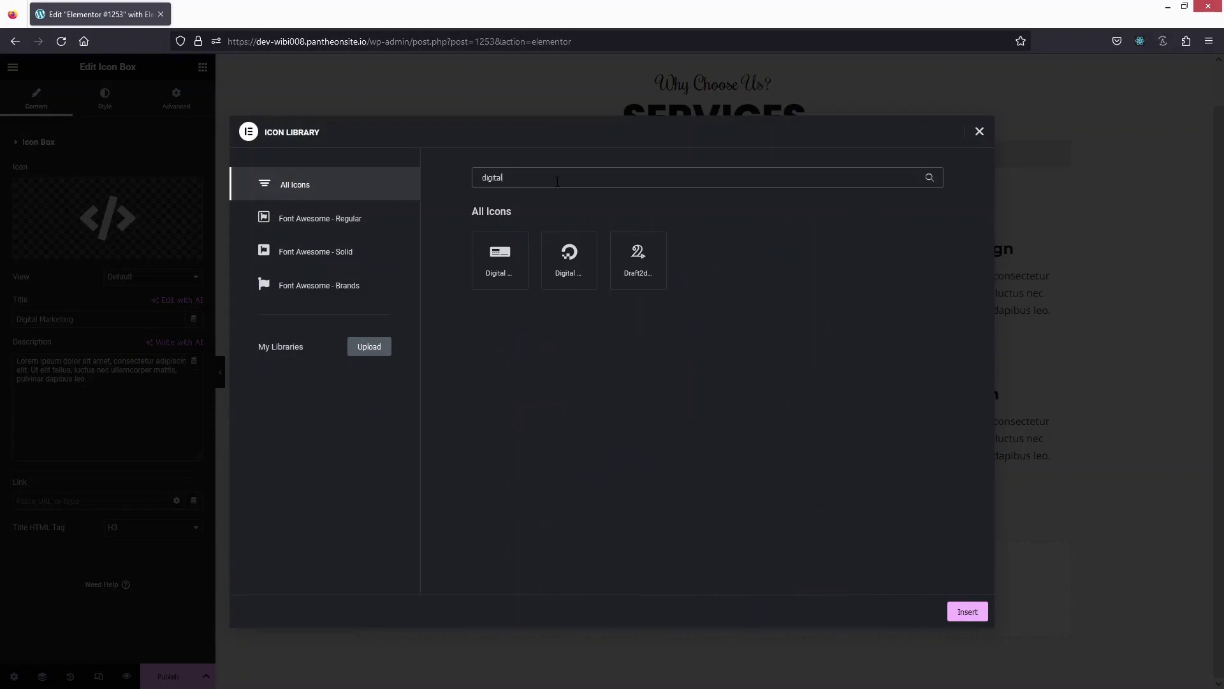
click(504, 270)
click(968, 612)
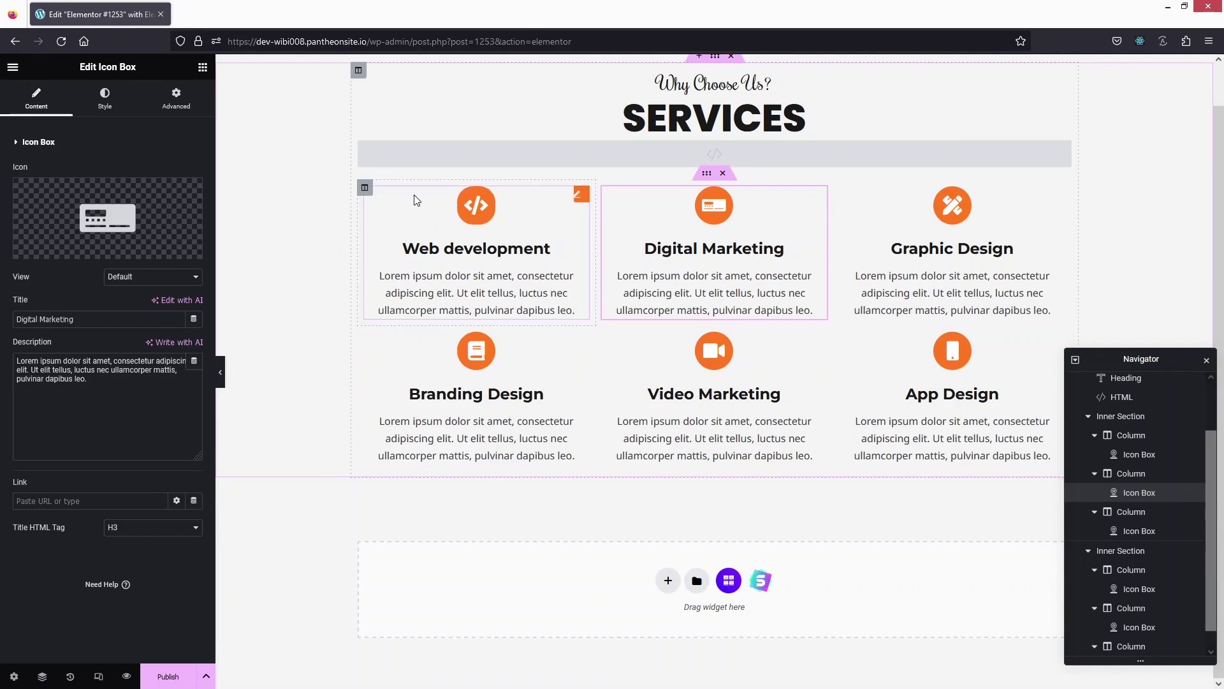
Step: Give the Web development column a solid border 3 px wide on the right and bottom sides and 0 elsewhere
click(364, 187)
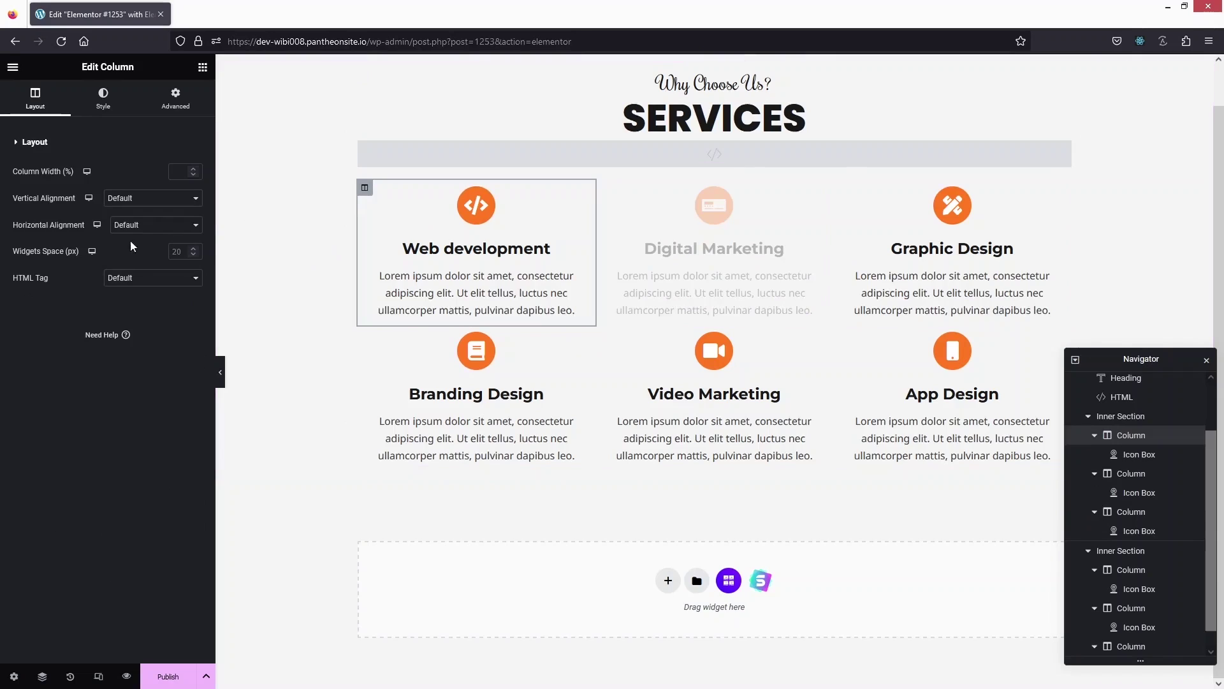
click(102, 107)
click(56, 231)
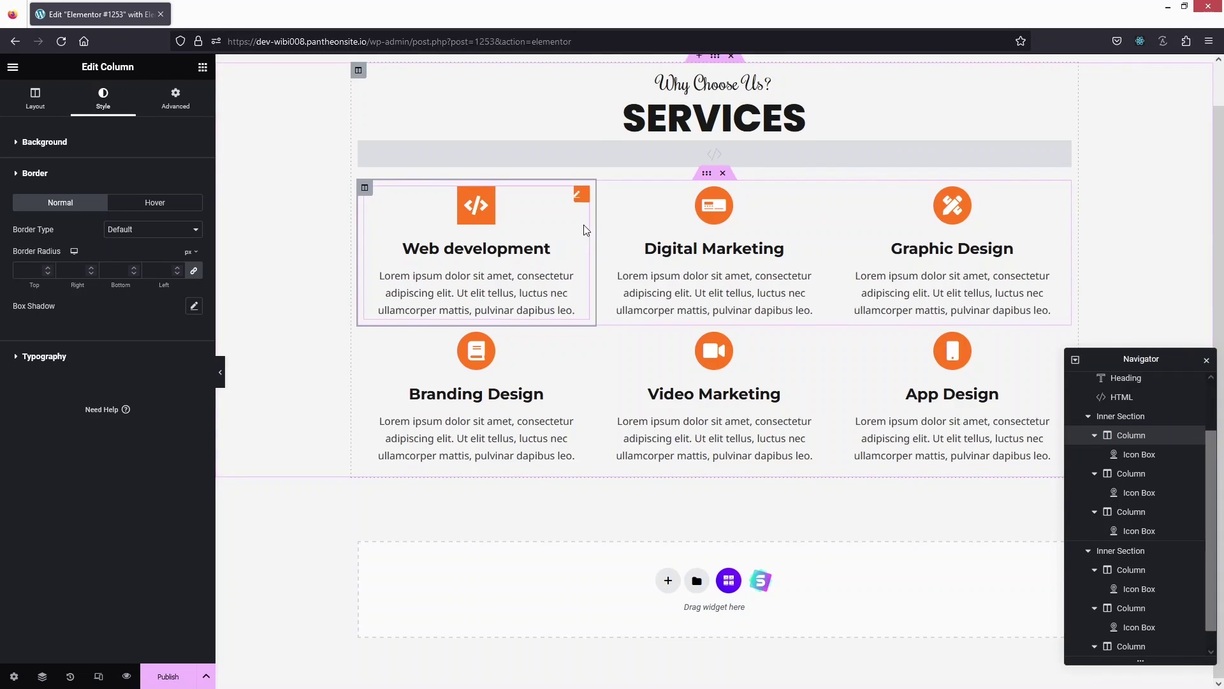
click(134, 240)
click(138, 271)
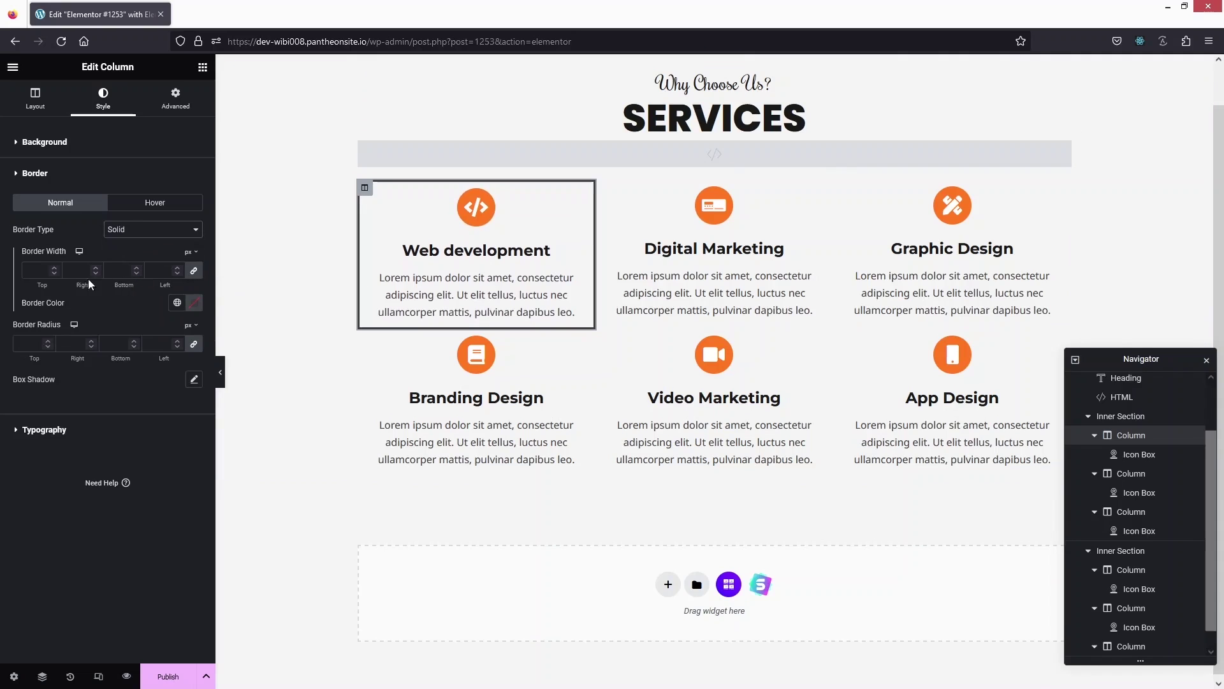
click(178, 273)
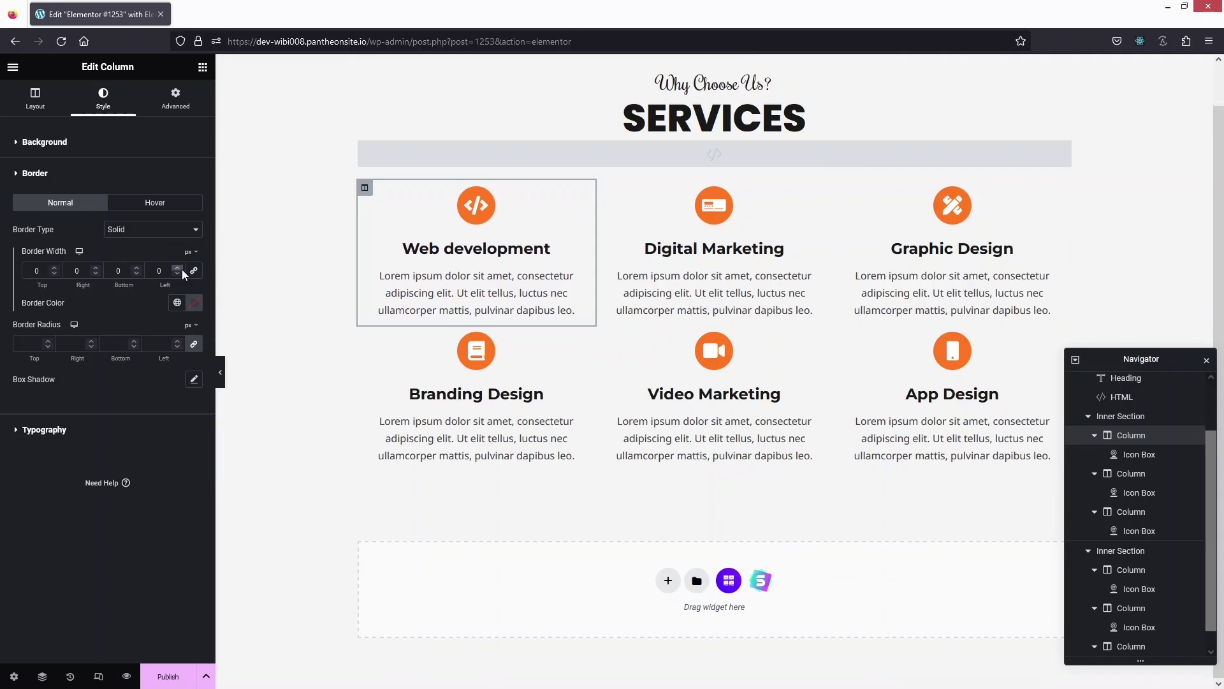
click(87, 271)
text(3)
click(125, 271)
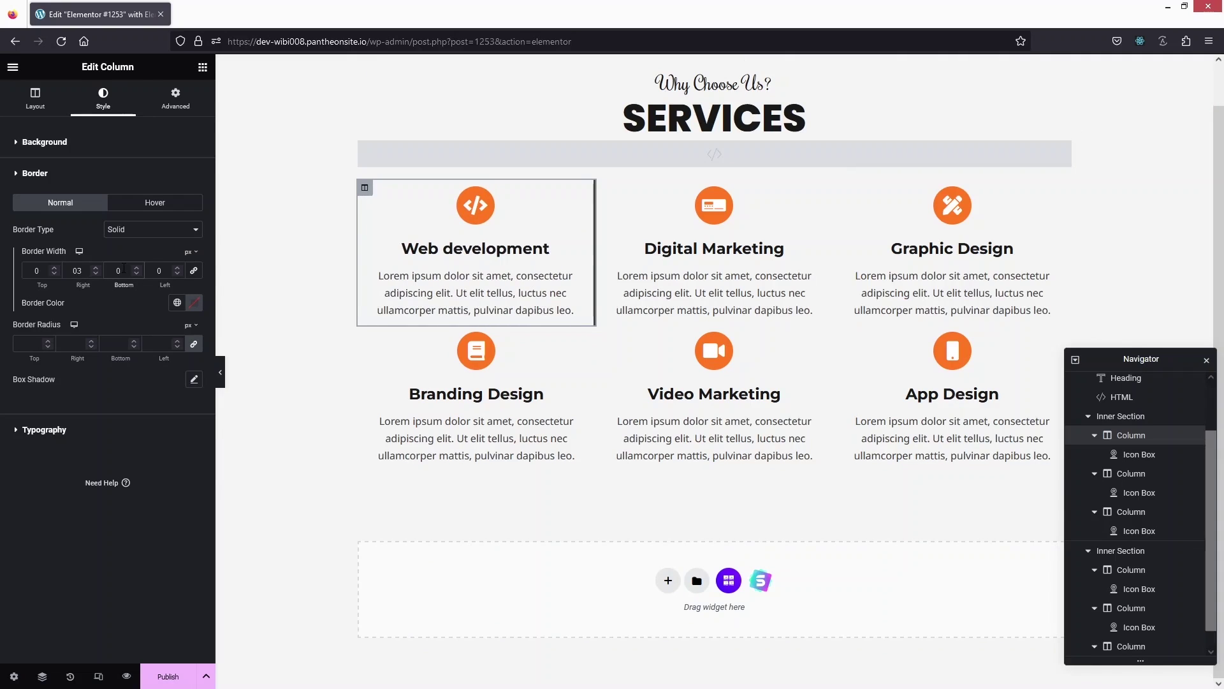
text(3)
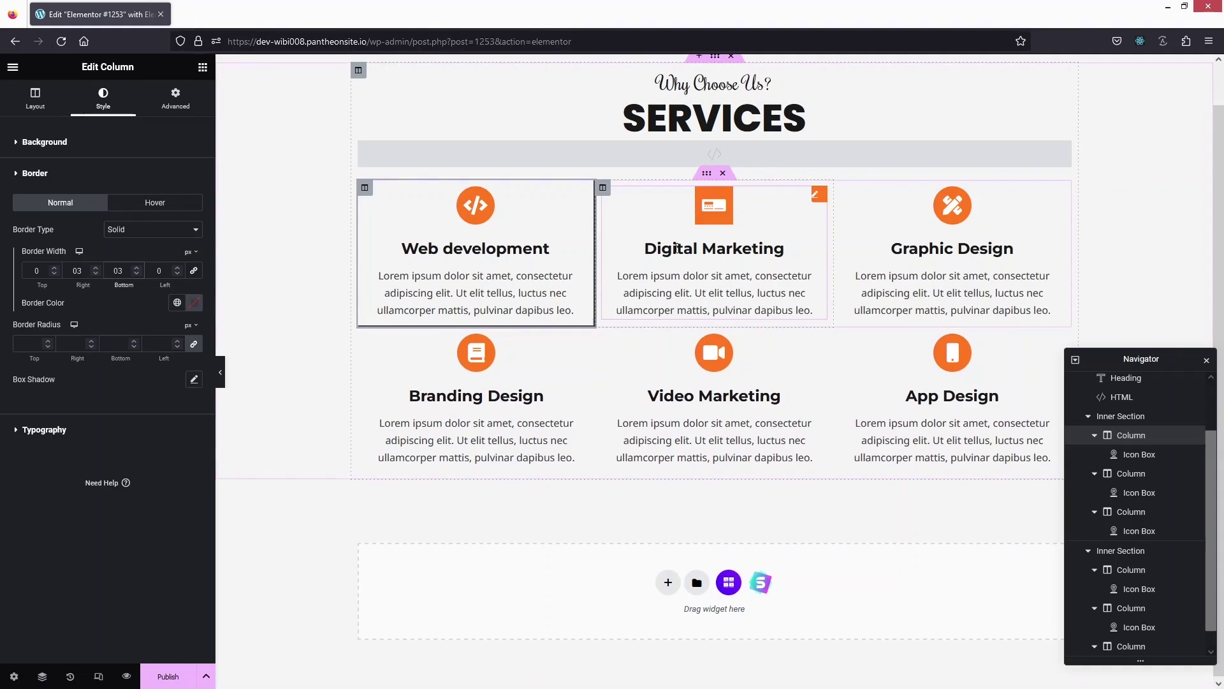
Step: Give the Digital Marketing column a solid border 3 px wide on the right and bottom sides and 0 elsewhere
click(603, 188)
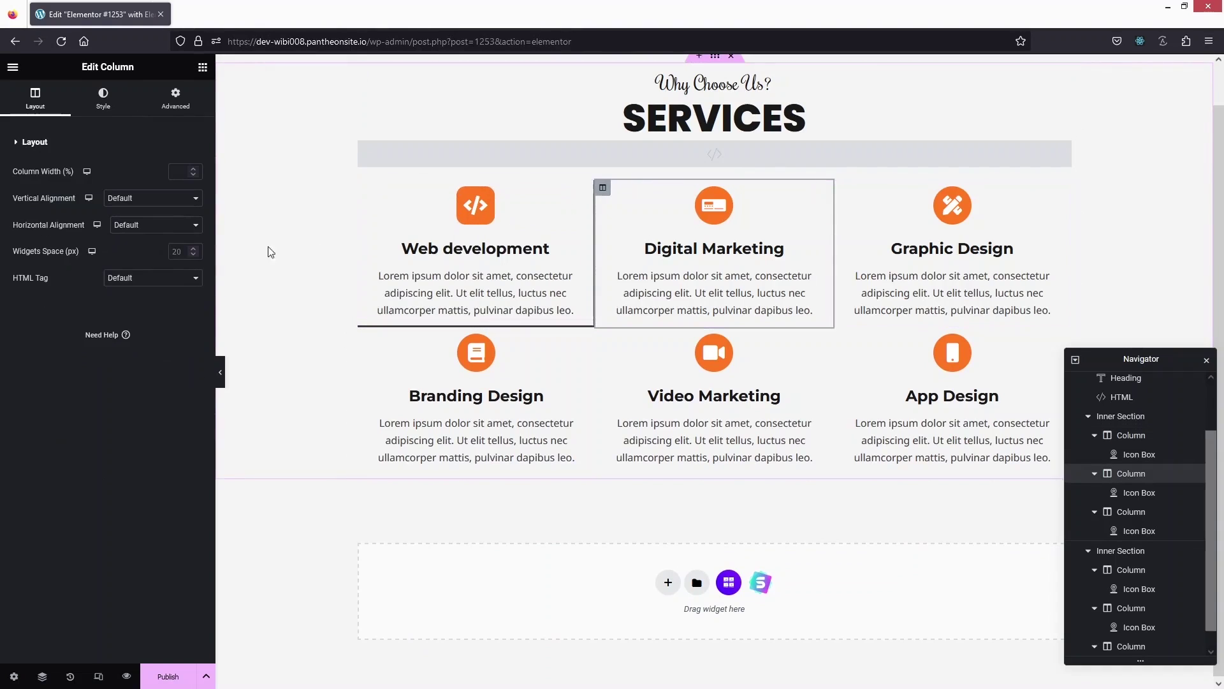
click(91, 102)
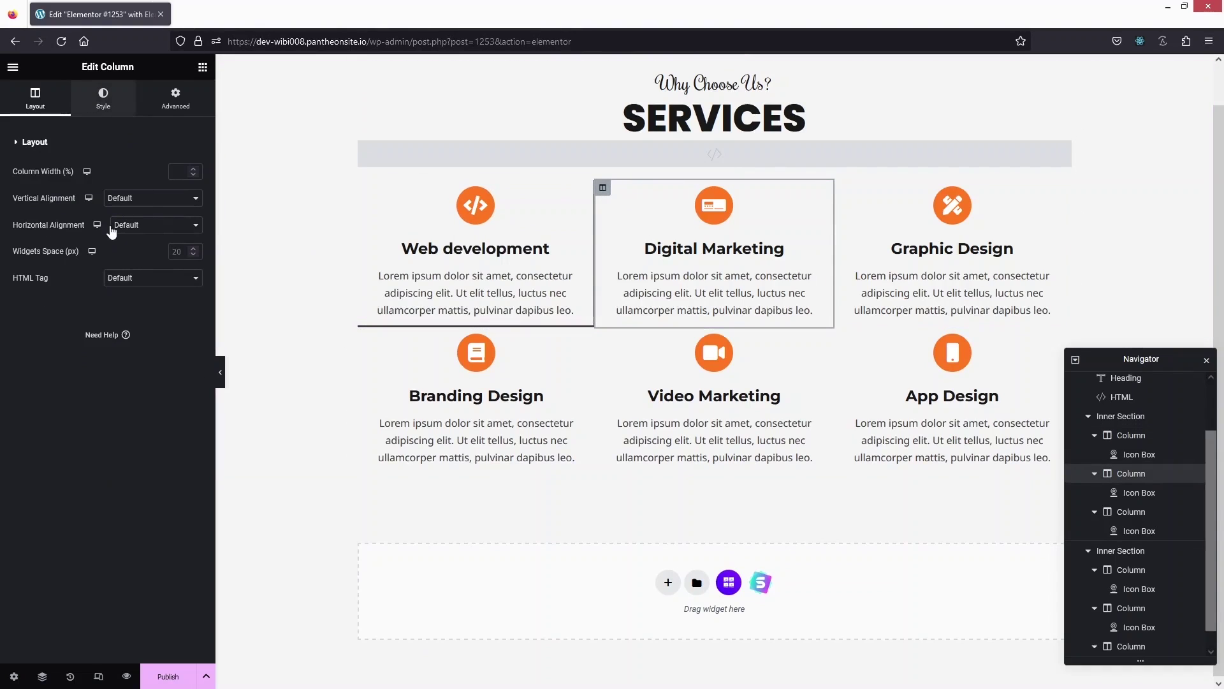
click(102, 245)
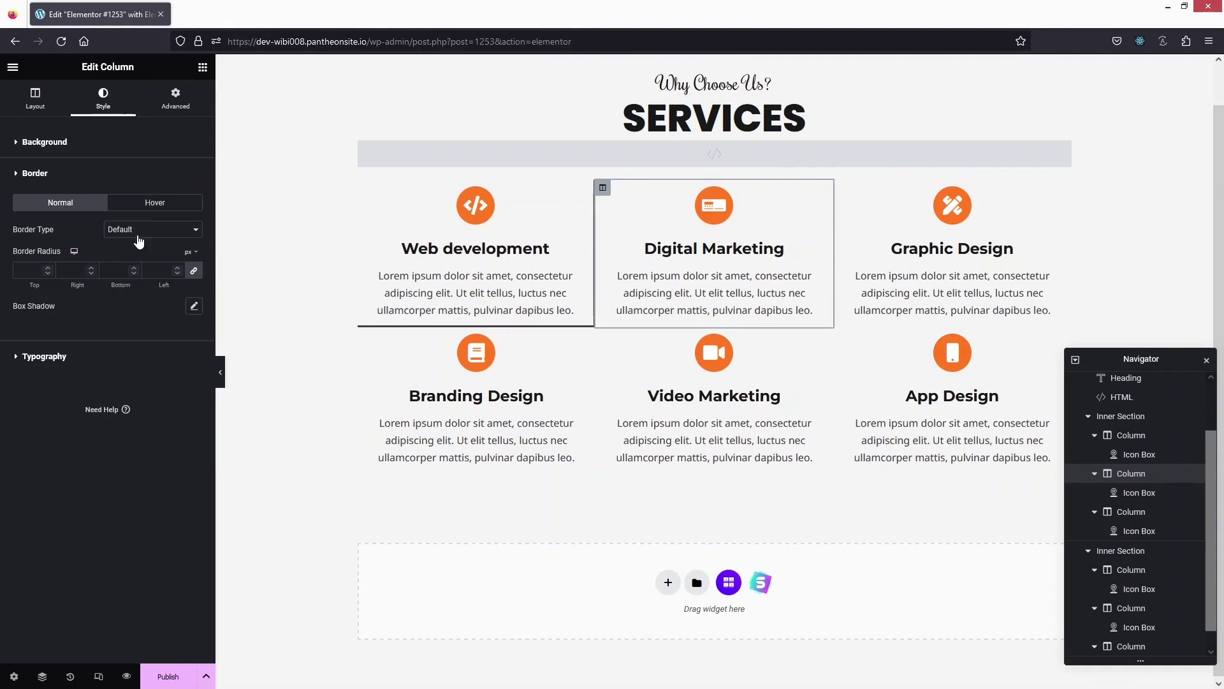
click(139, 237)
click(142, 263)
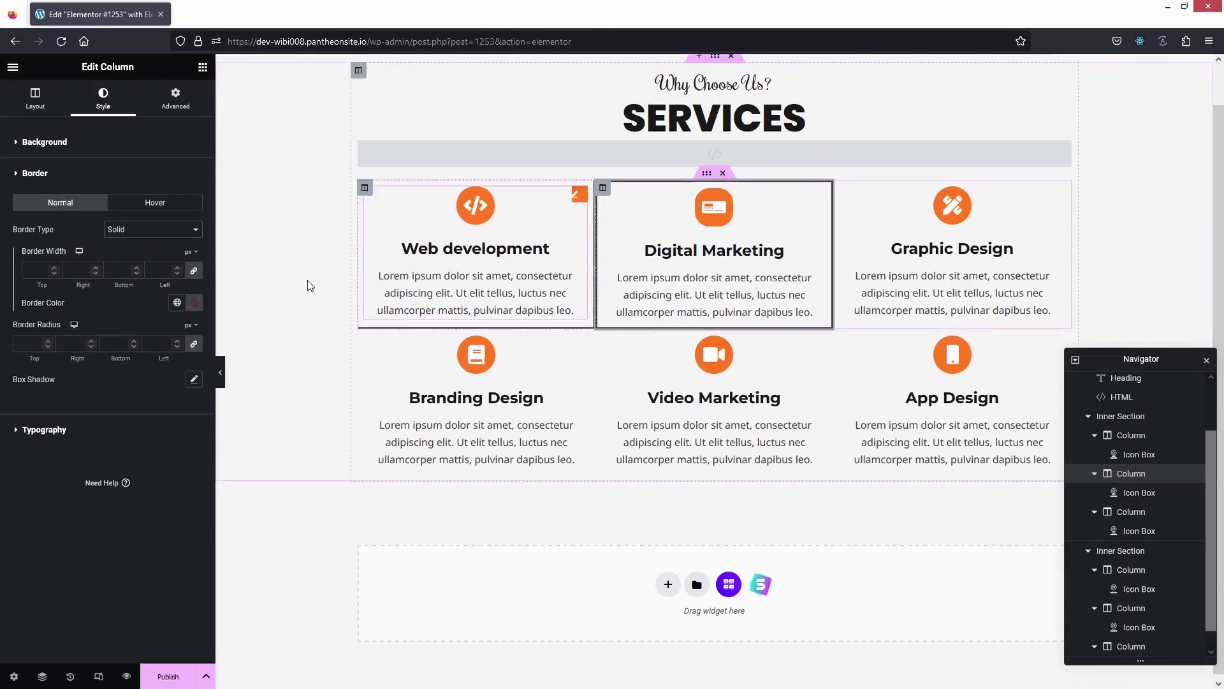
click(194, 270)
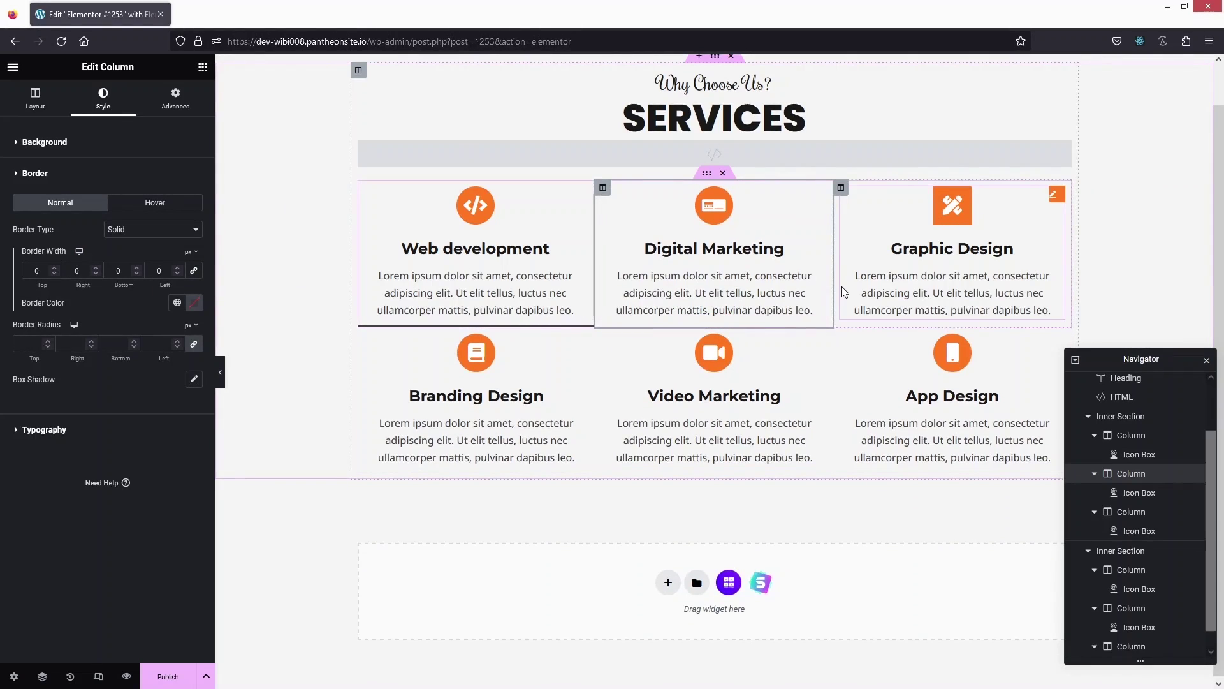
text(33)
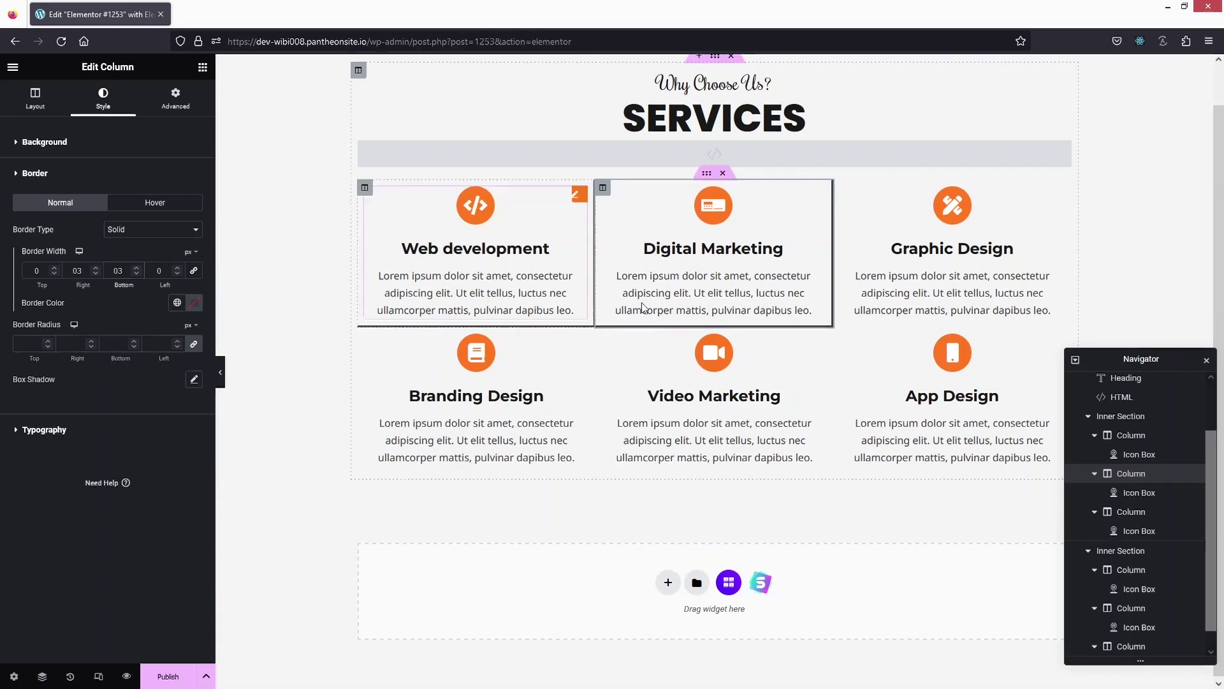
Step: Give the Graphic Design column a solid border 3 px wide on the bottom side only, with 0 elsewhere
click(842, 189)
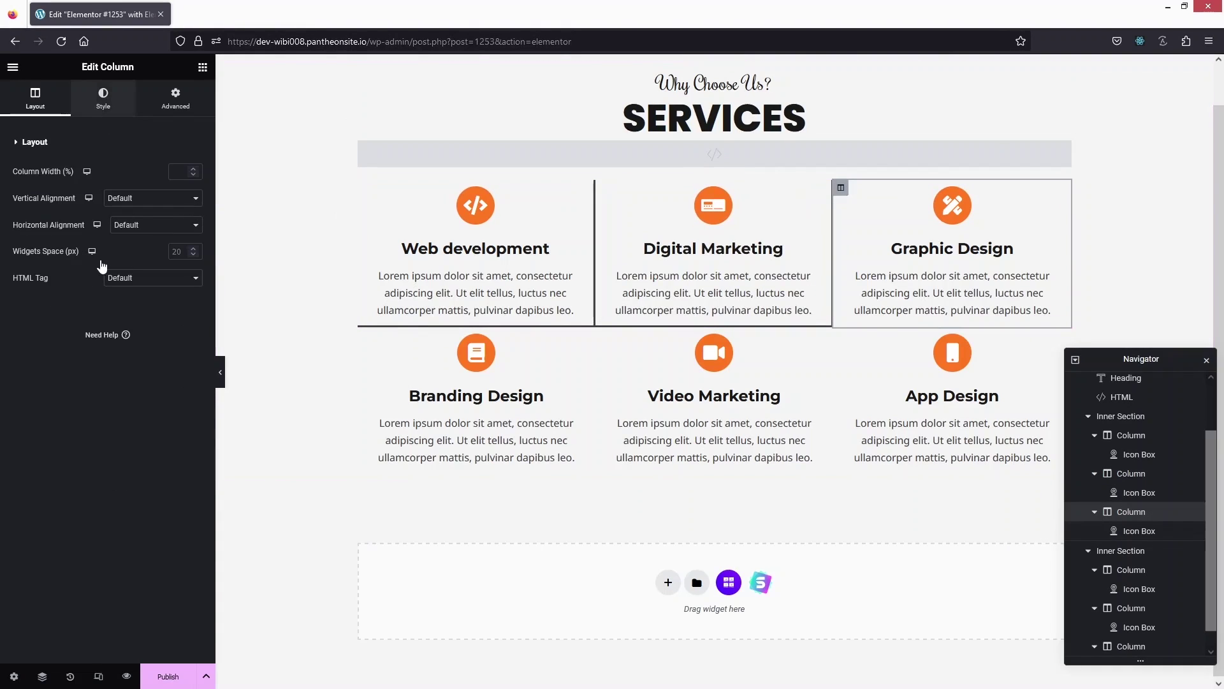
click(102, 96)
click(64, 233)
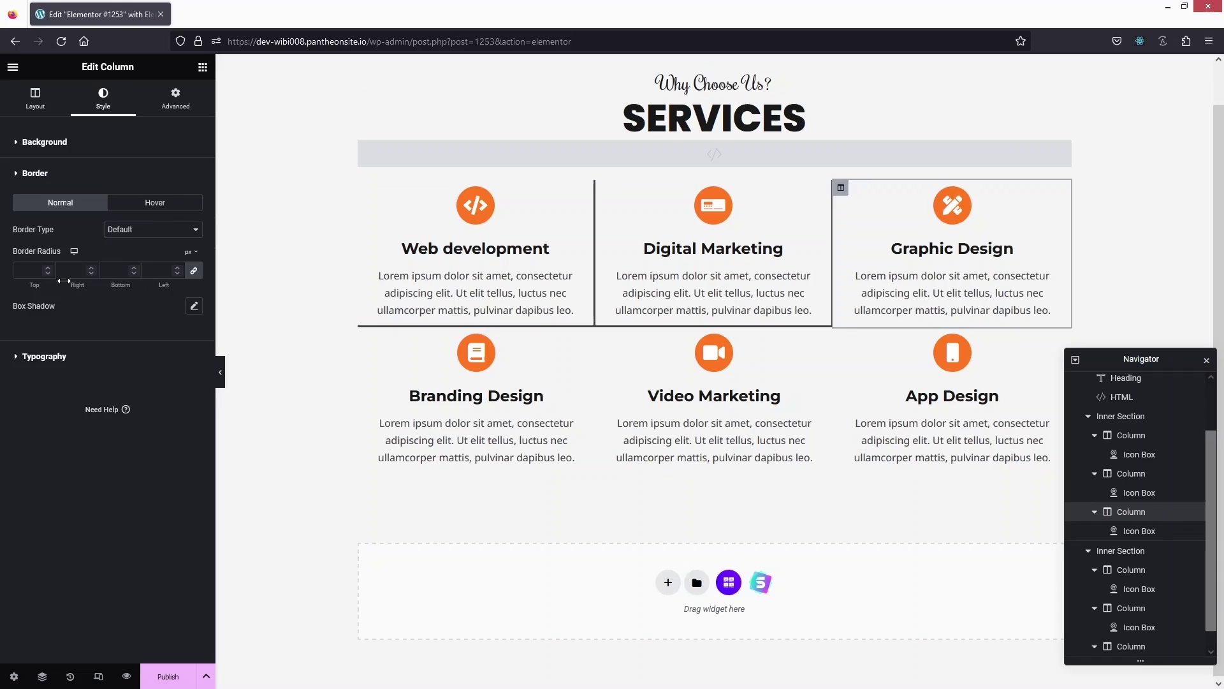
click(147, 230)
click(114, 274)
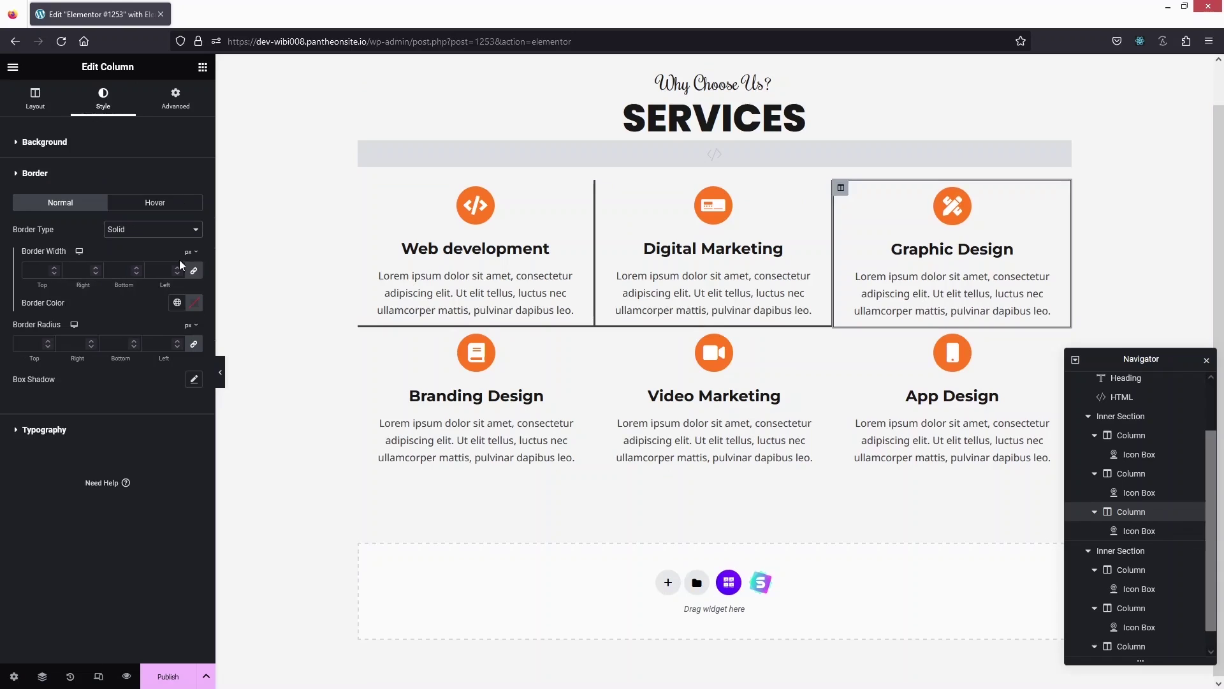
click(193, 270)
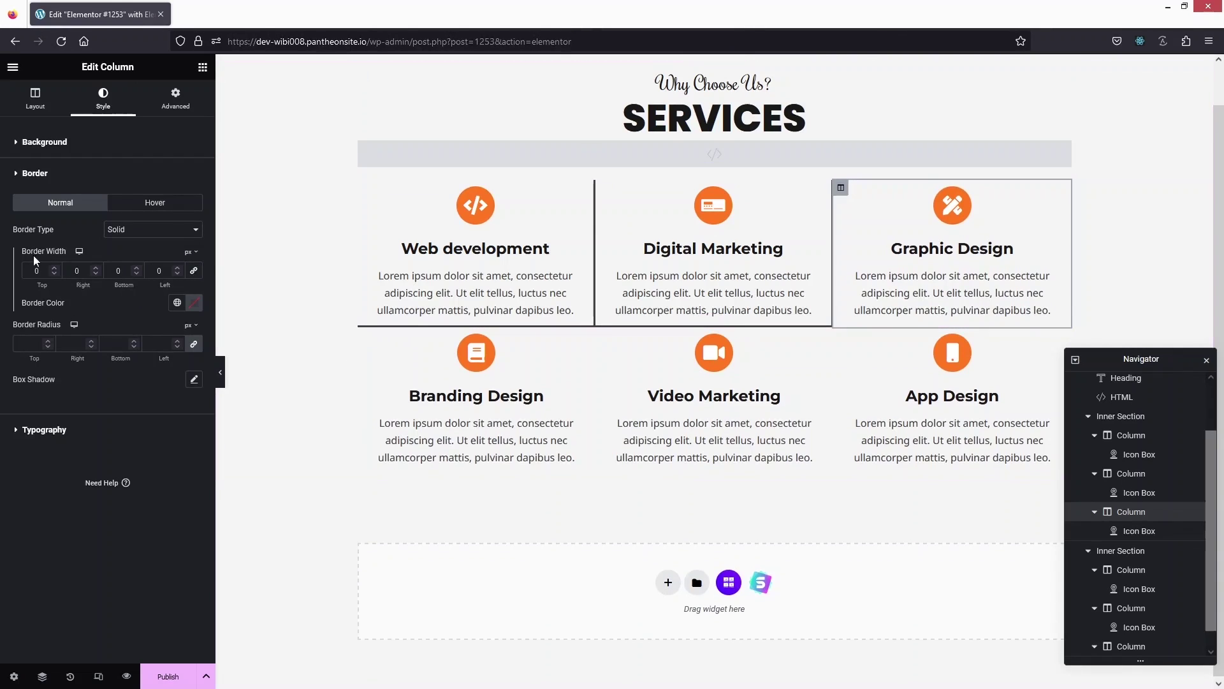
text(3)
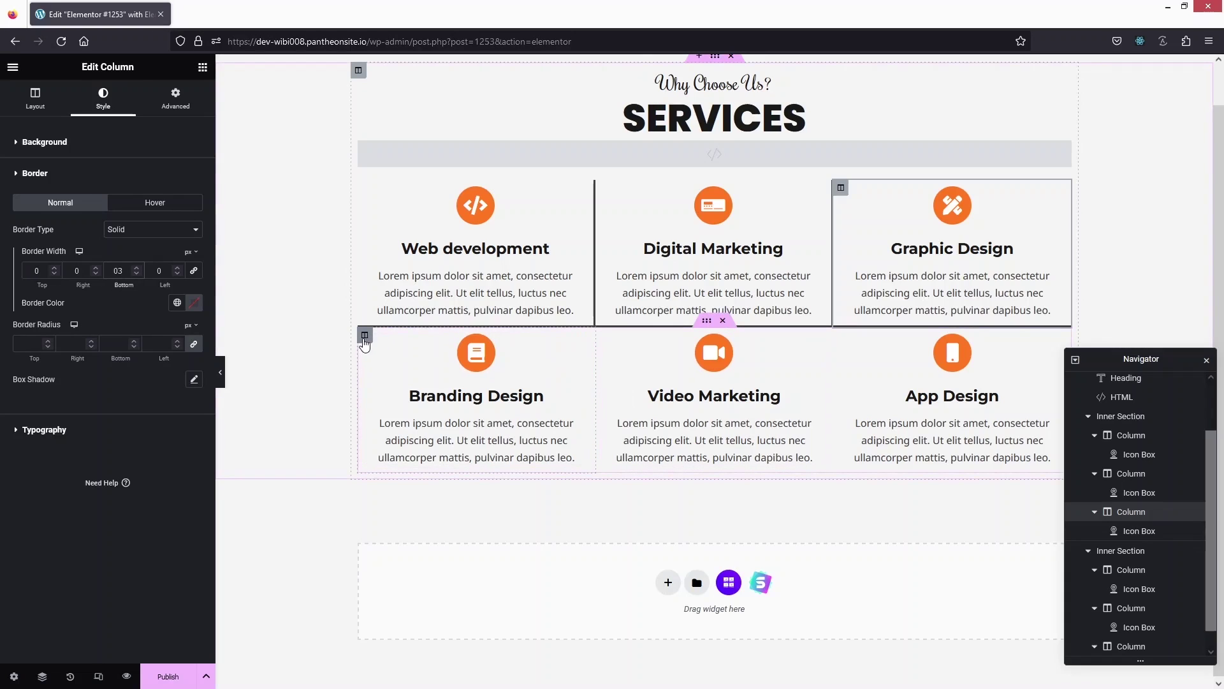
Step: Give the Branding Design column a solid border 3 px wide on the right side only, with 0 elsewhere
click(365, 338)
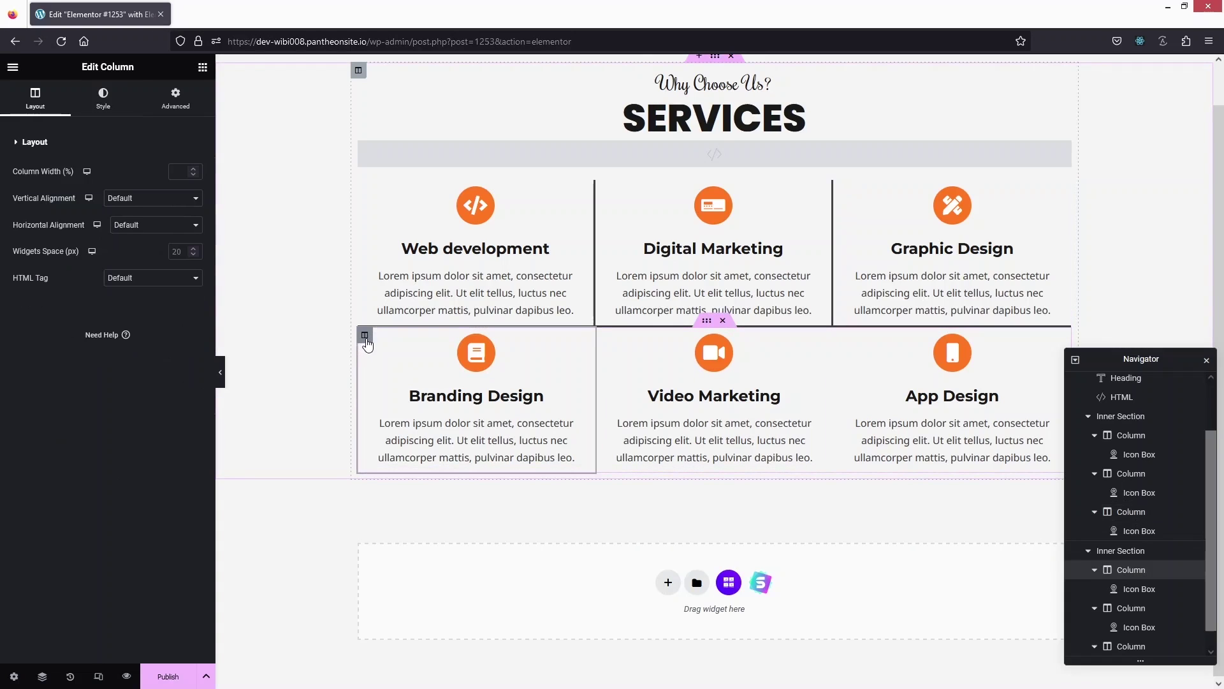
click(102, 99)
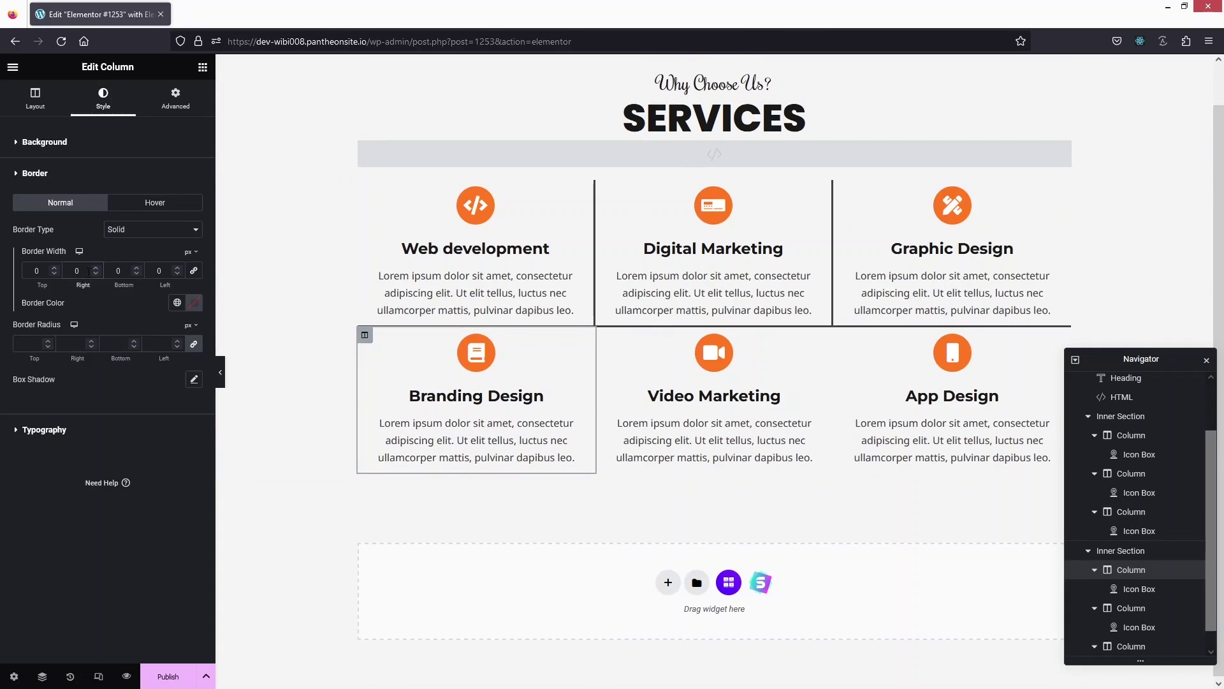
click(83, 272)
text(3)
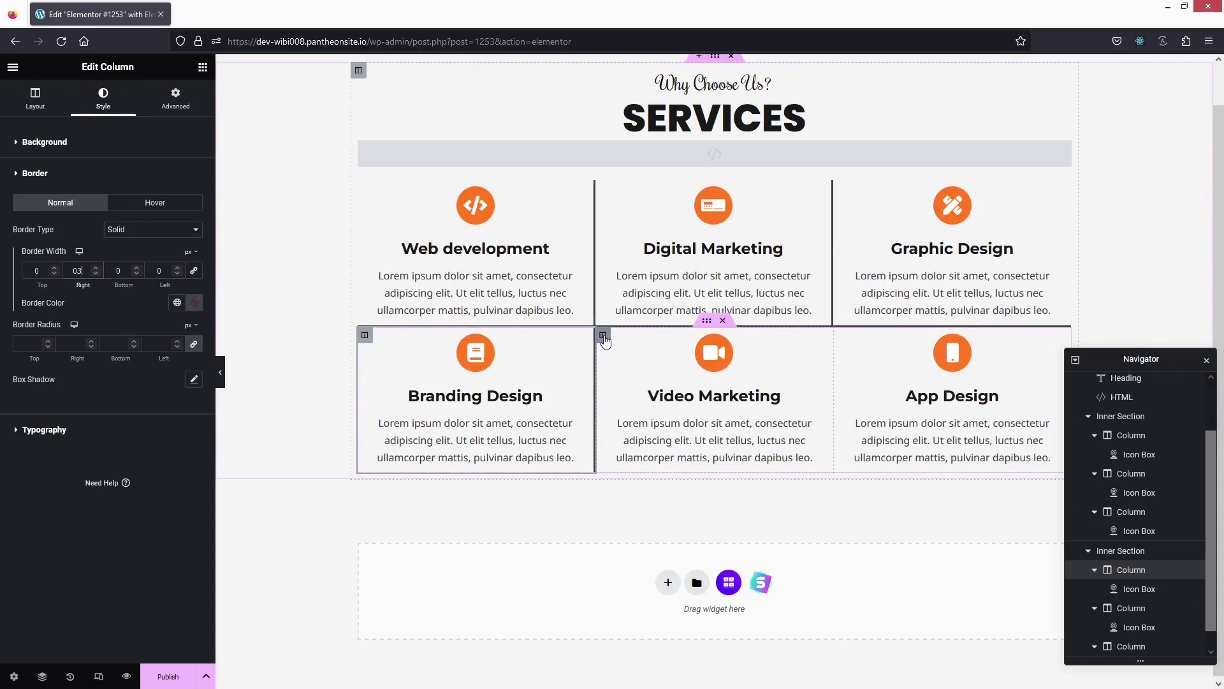
Step: Give the Video Marketing column a solid border 3 px wide on the right side only and preview the section without the editing controls
click(603, 335)
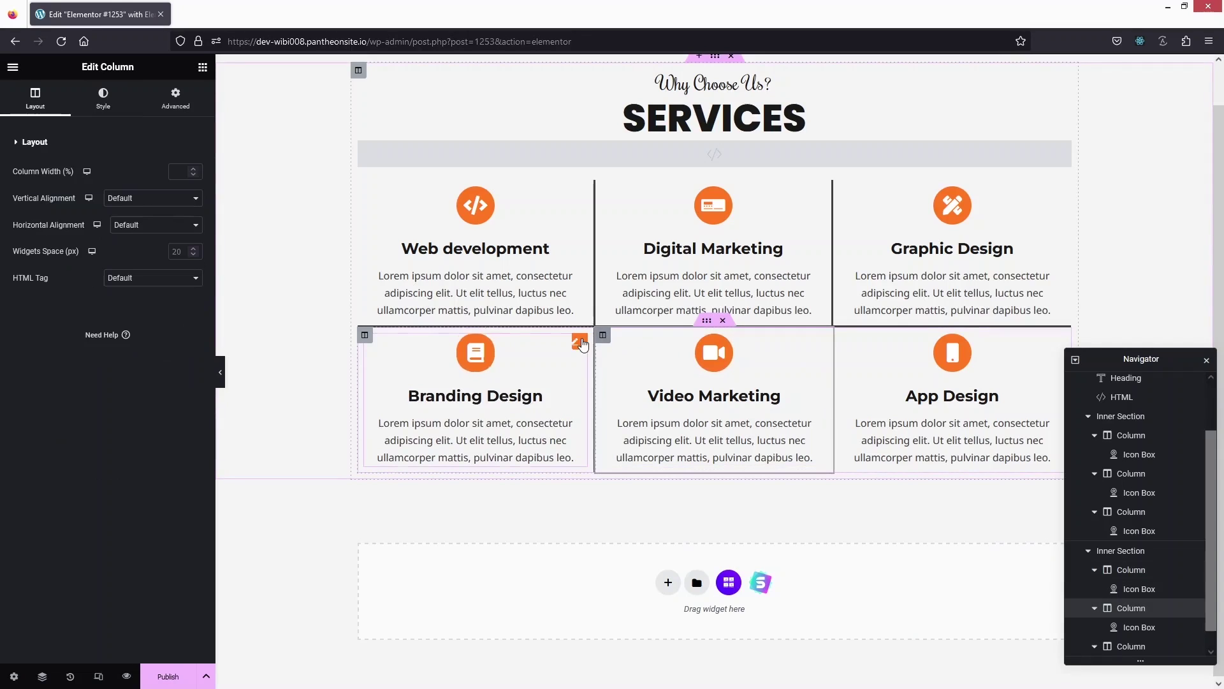
click(104, 107)
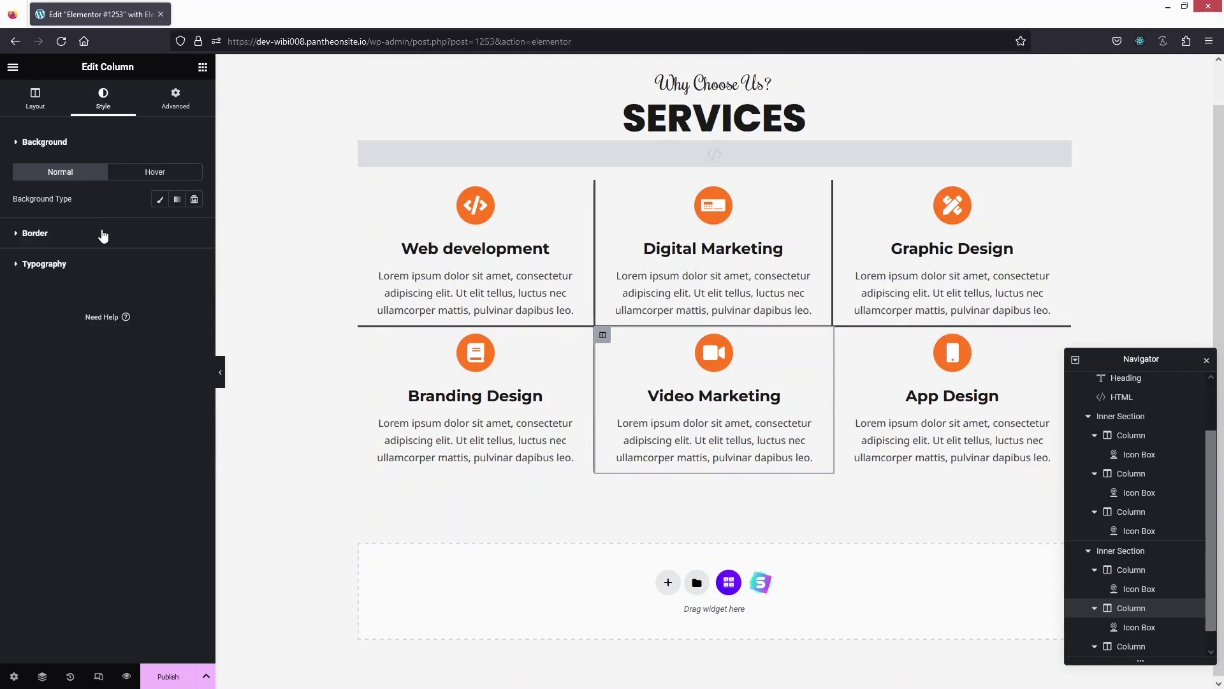
click(95, 235)
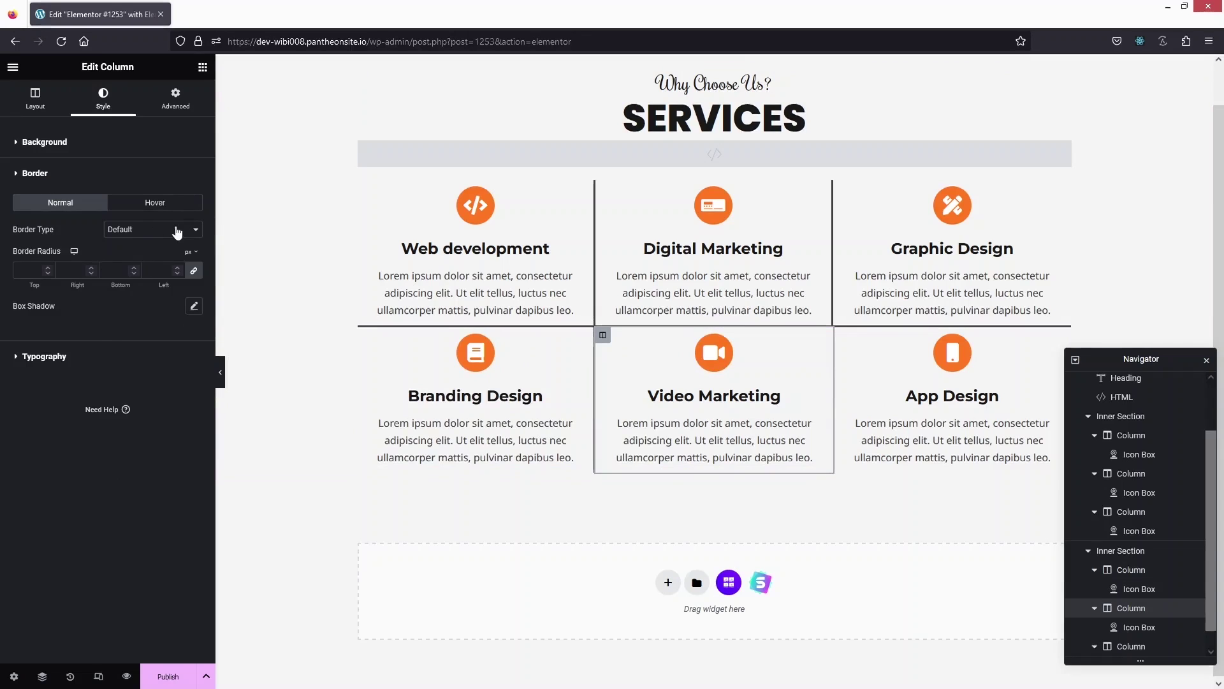
click(153, 229)
click(141, 273)
click(75, 270)
text(0.)
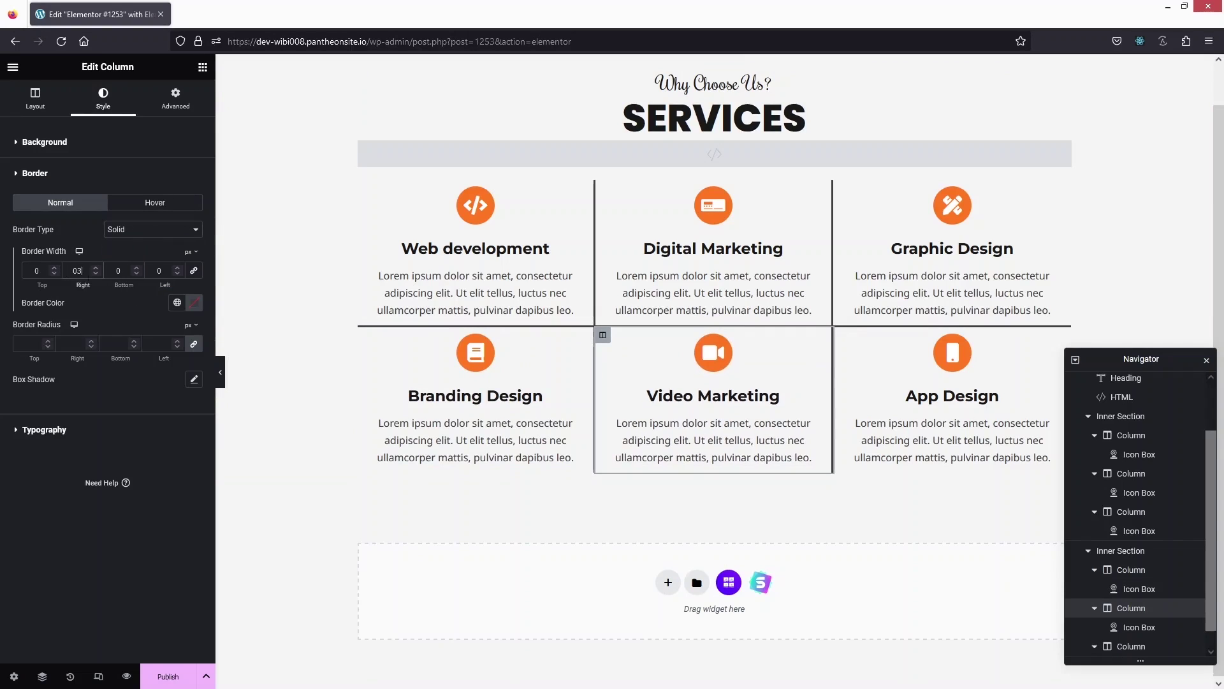
click(222, 375)
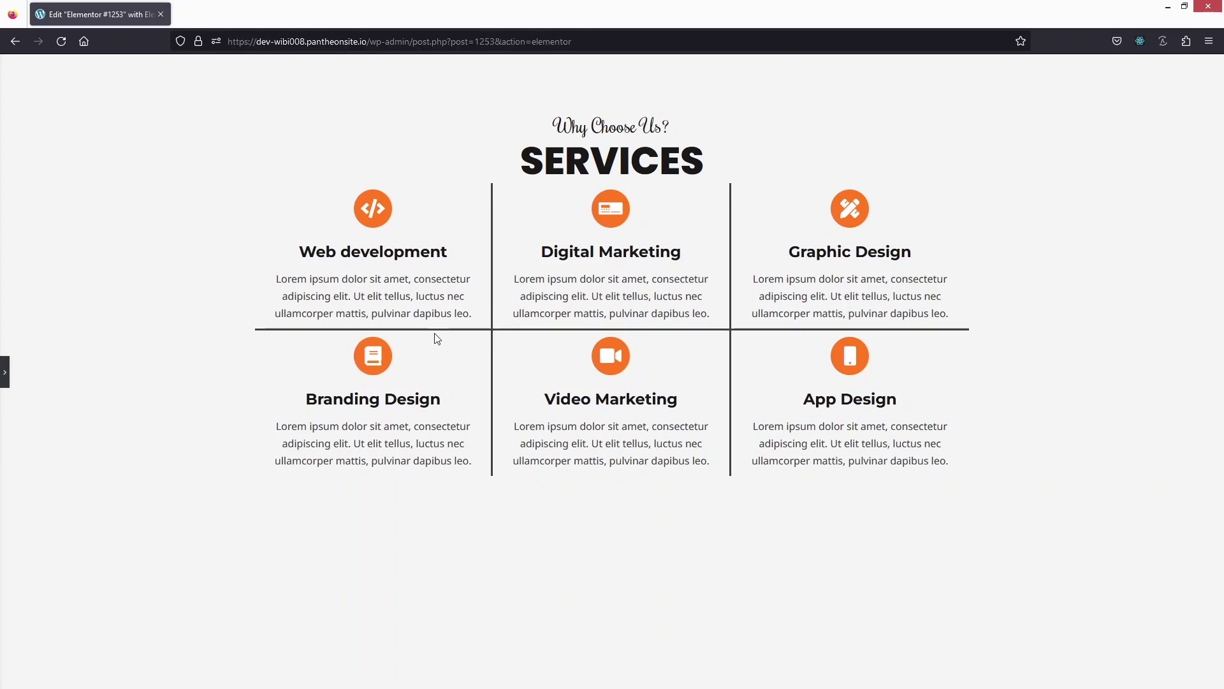
click(5, 378)
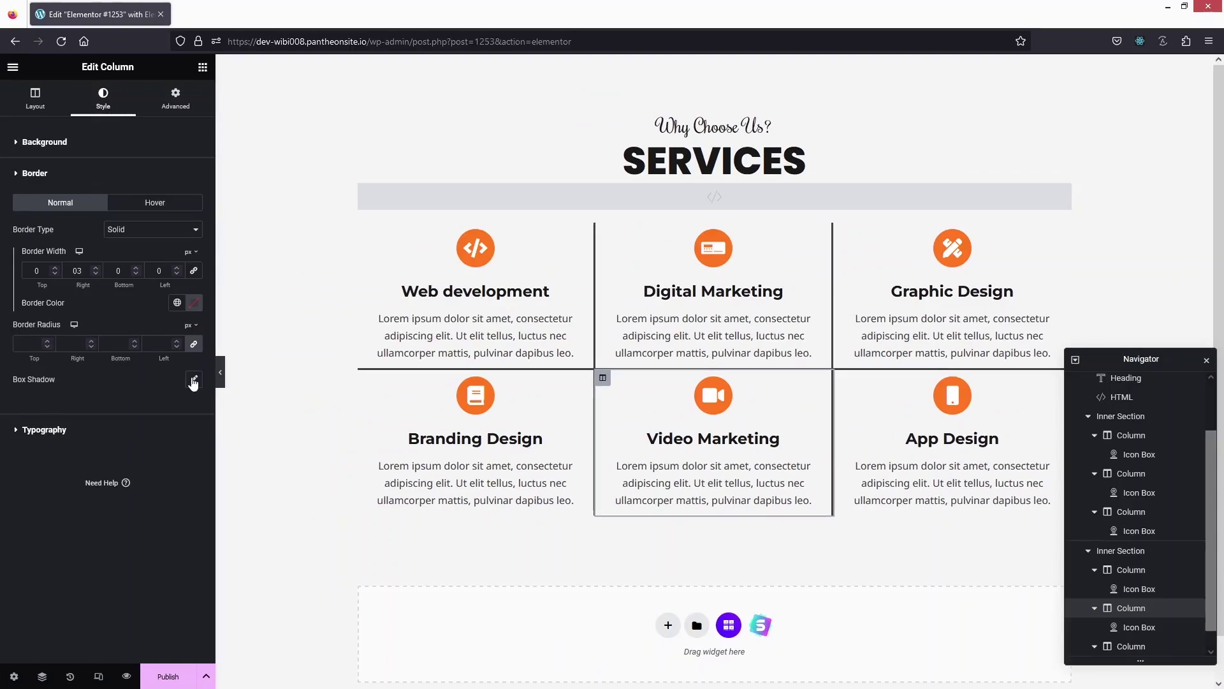
Step: Copy the .contain::after rule from the Notepad file and paste it into the HTML widget's code below the .icon-styling:hover rule
click(615, 197)
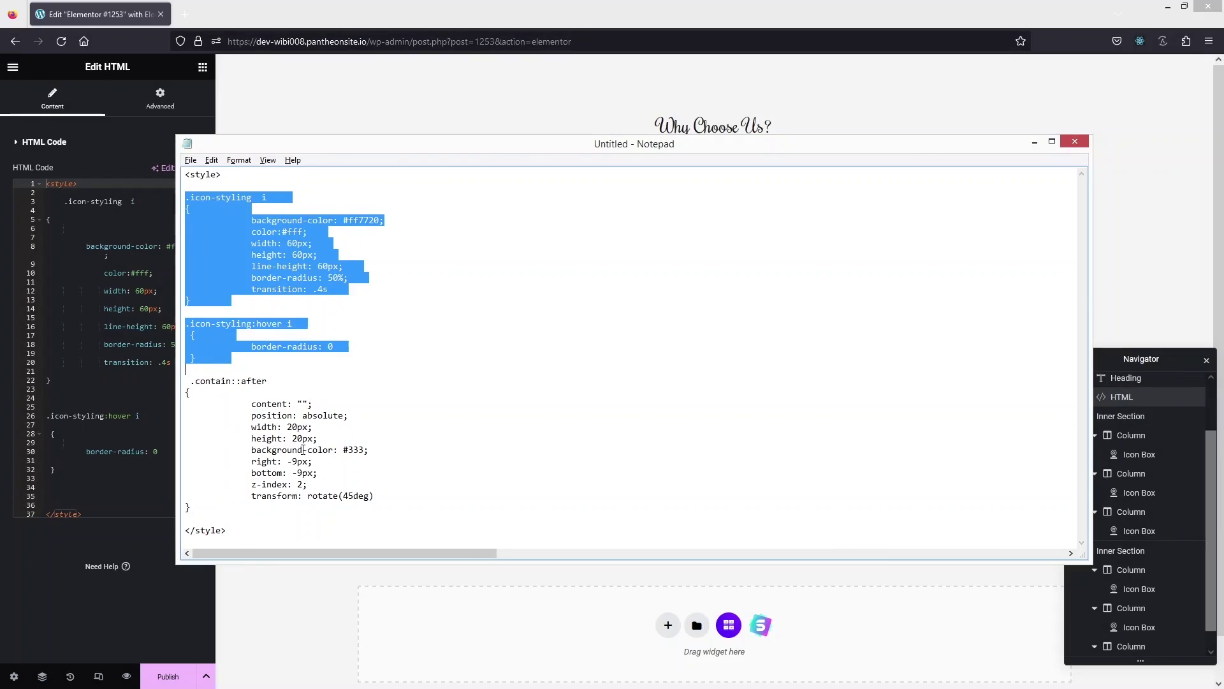
drag(211, 515, 152, 383)
key(ctrl+c)
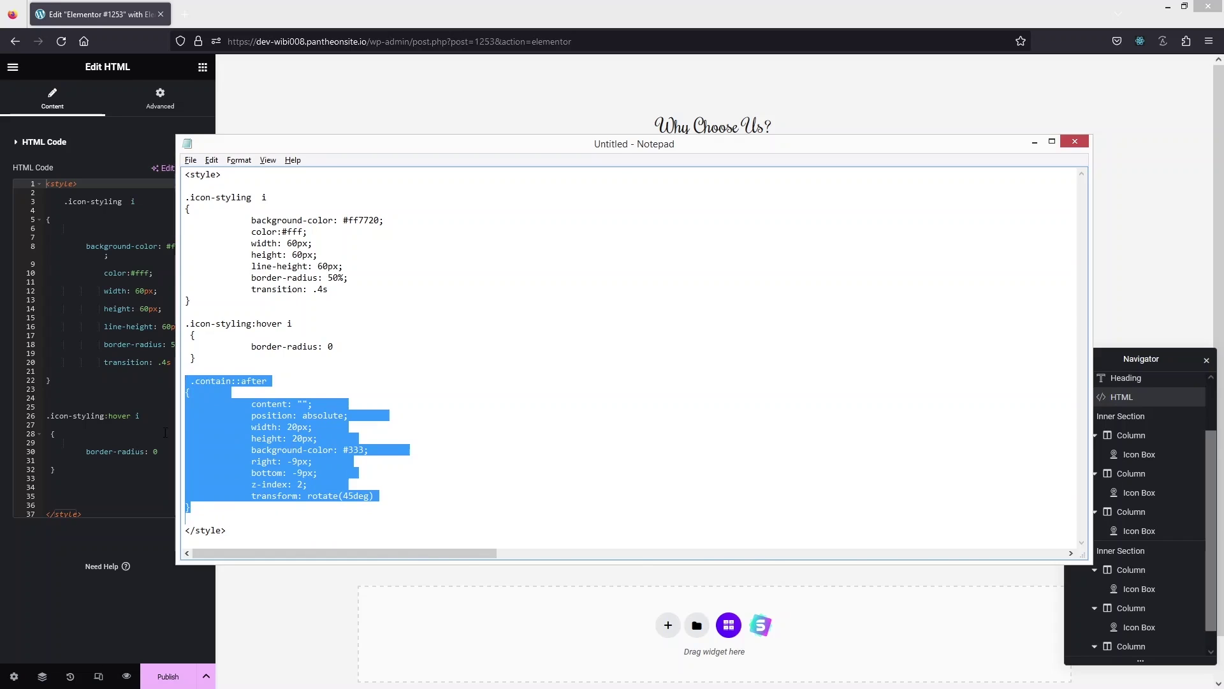
click(104, 488)
key(ctrl+v)
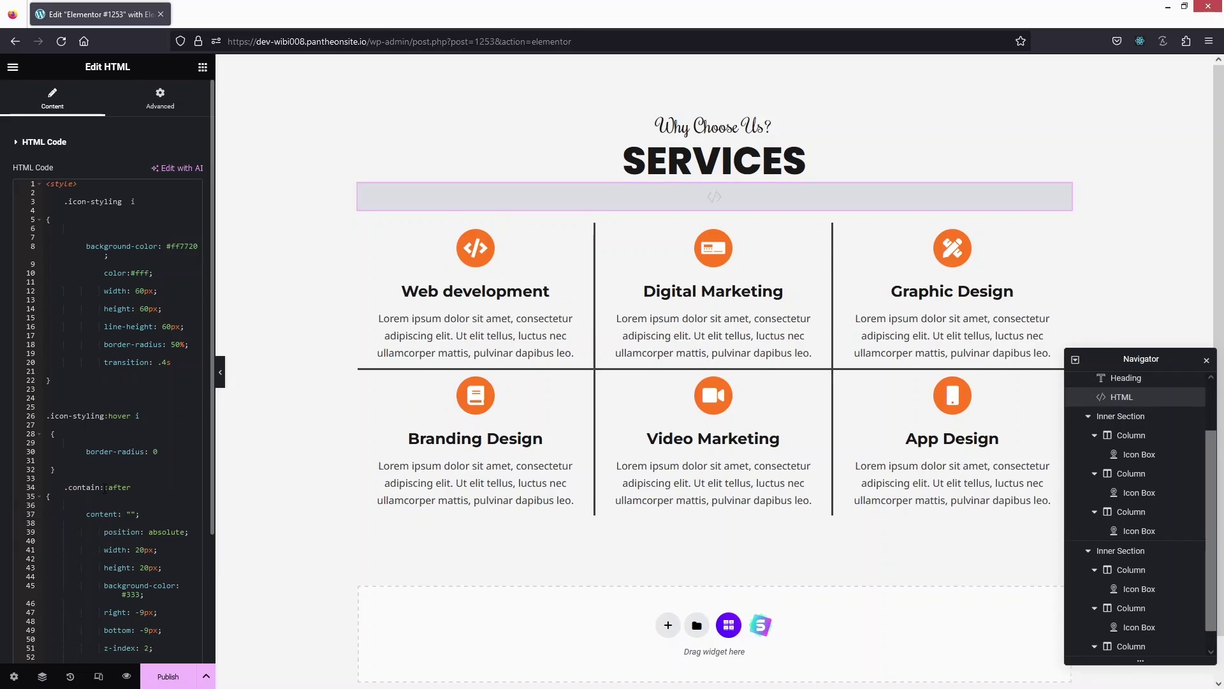
scroll(104, 488, down, 1)
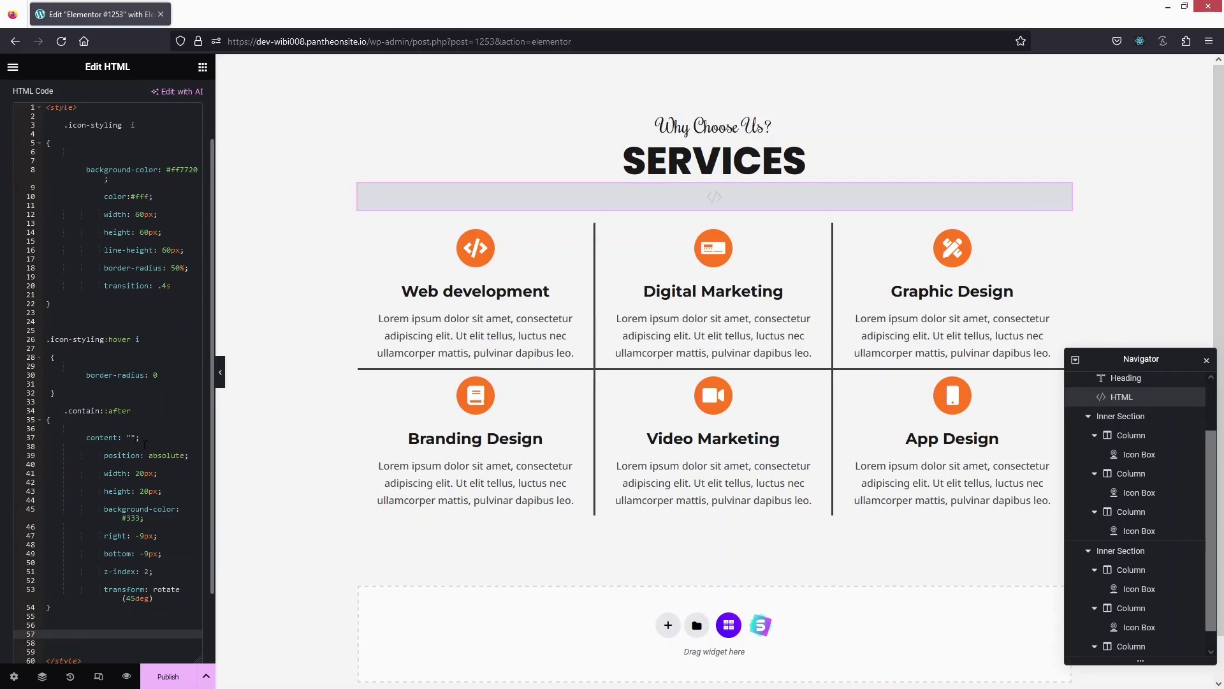
Step: Assign the CSS class contain from the pasted rule to the Web development column
click(105, 411)
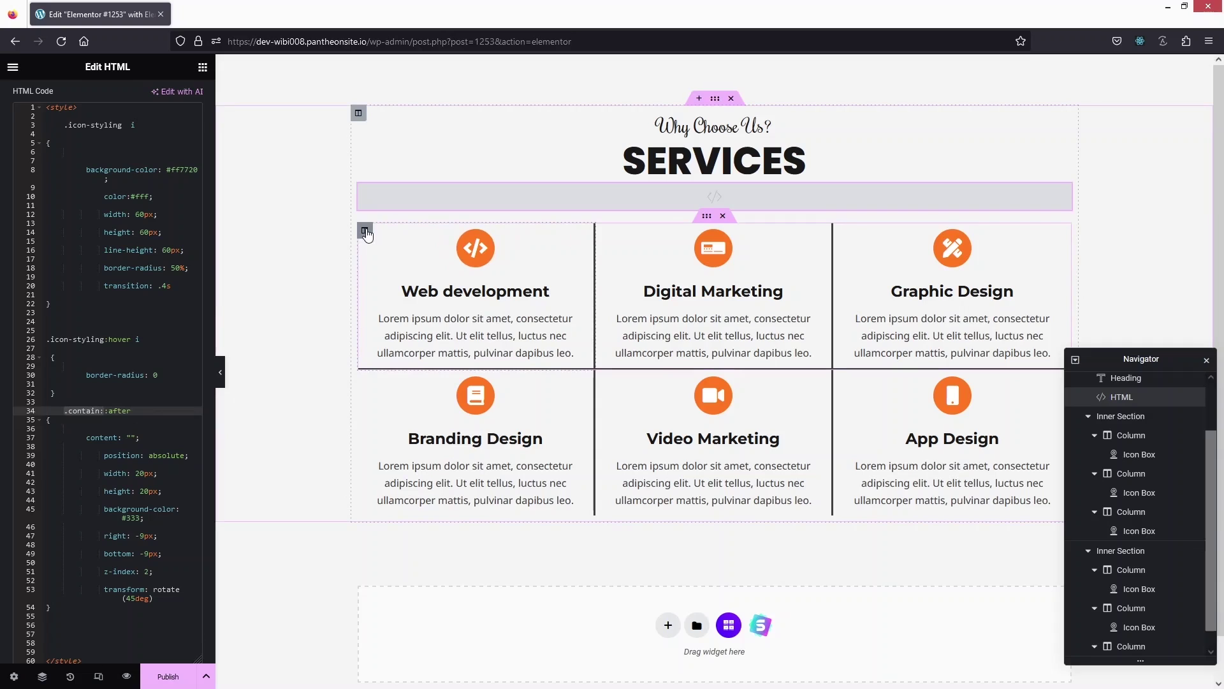
click(365, 230)
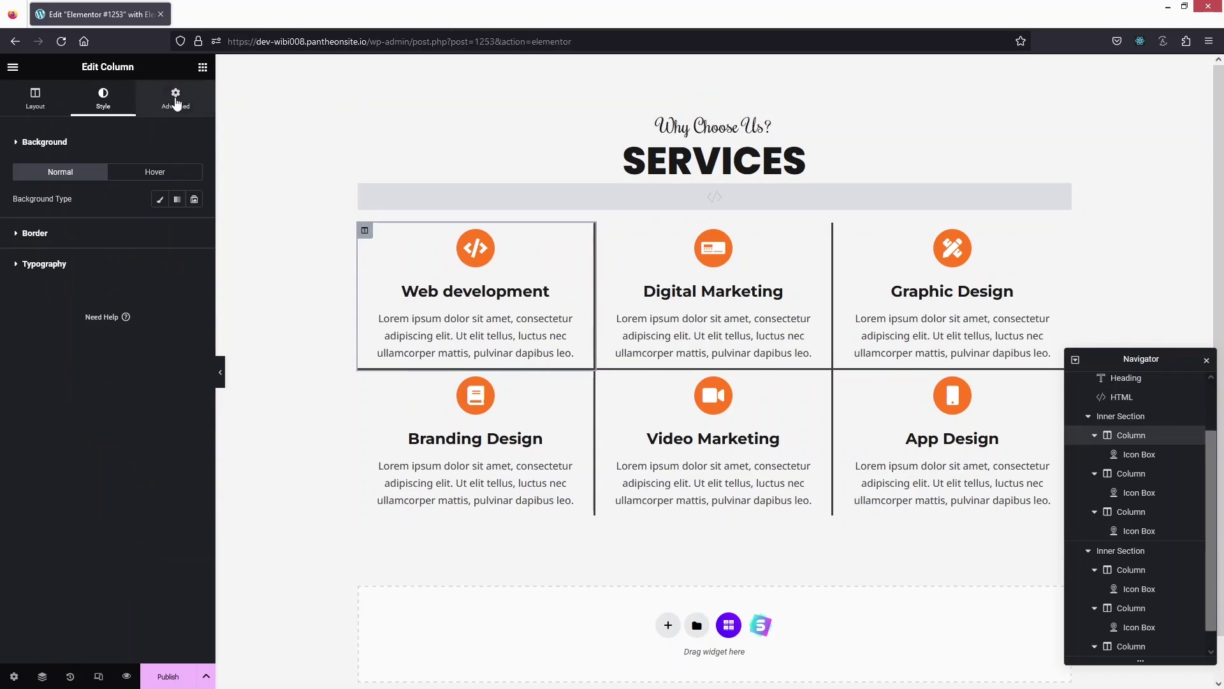
click(175, 105)
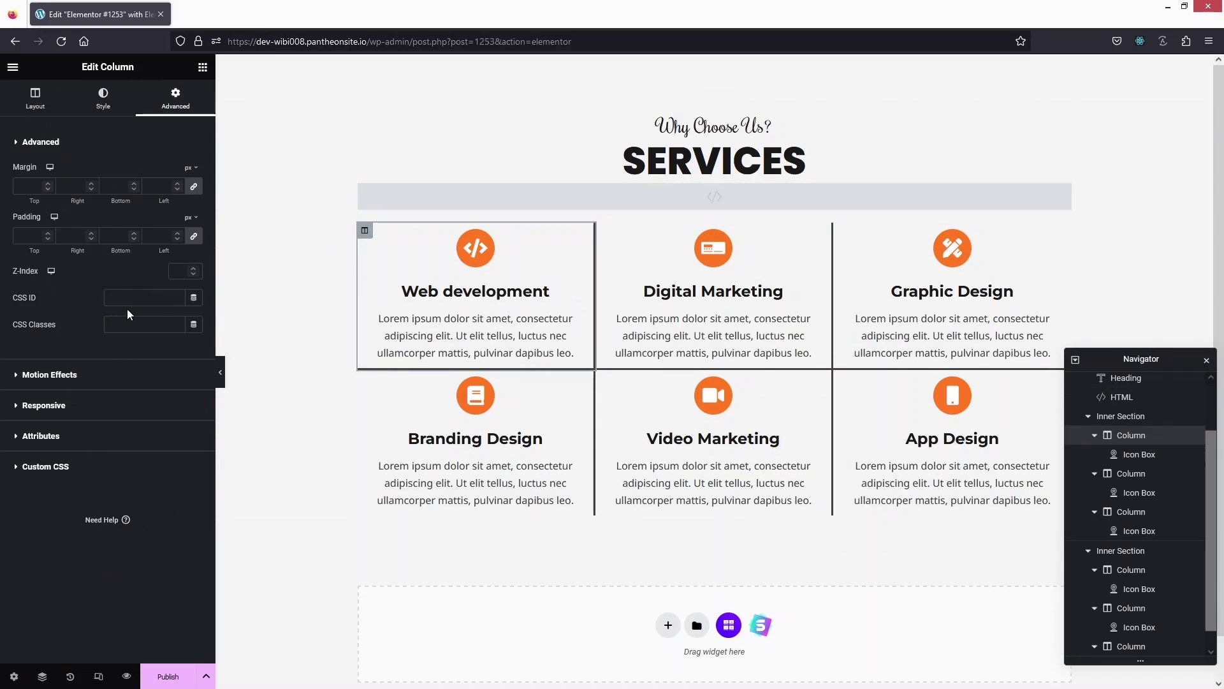
click(130, 322)
text(cont)
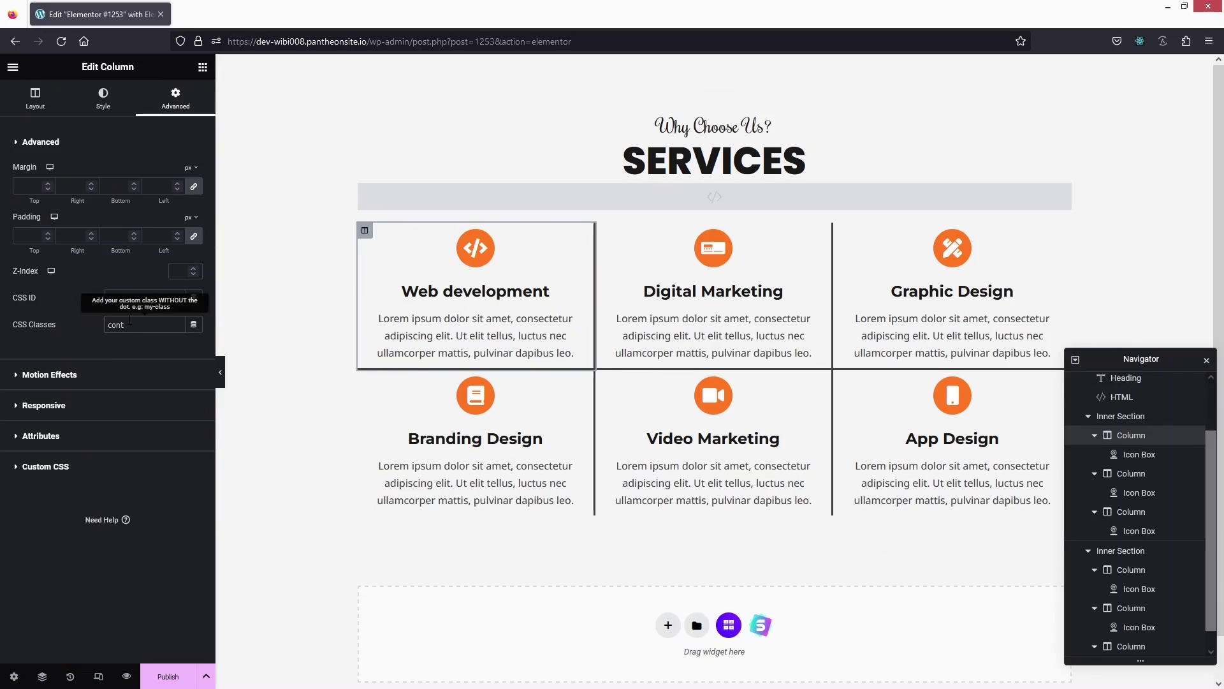
text(ain)
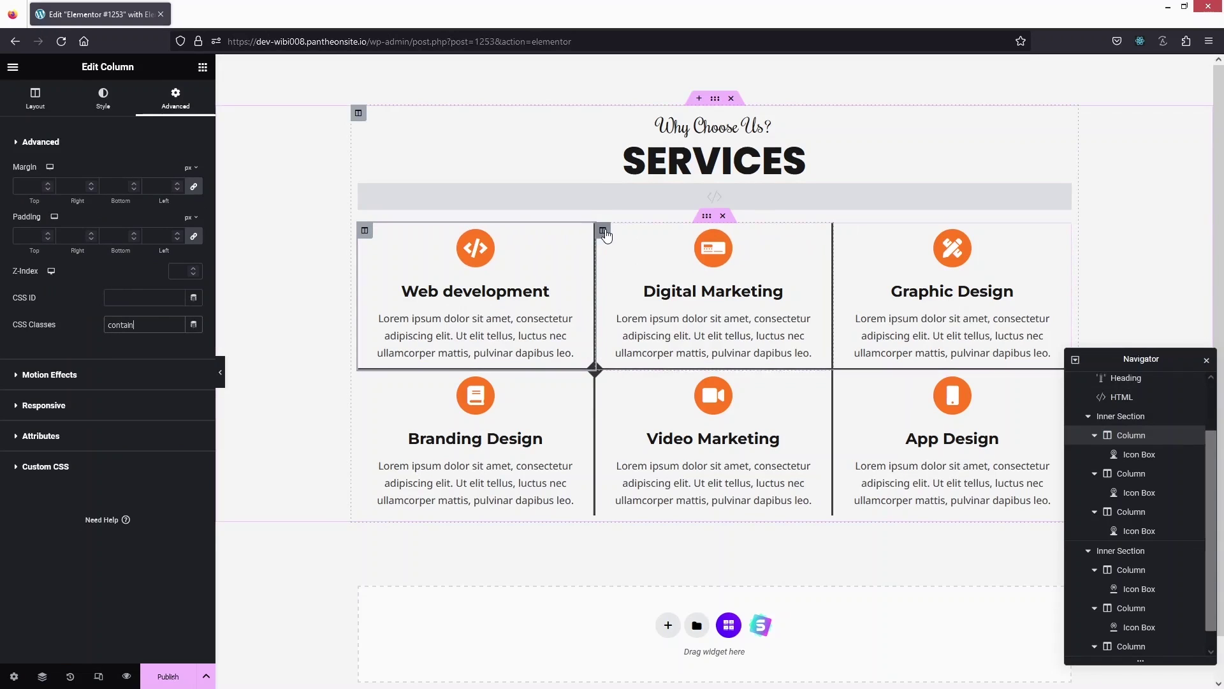
Step: Assign the CSS class contain to the Digital Marketing column and preview the section without the editing controls
click(604, 231)
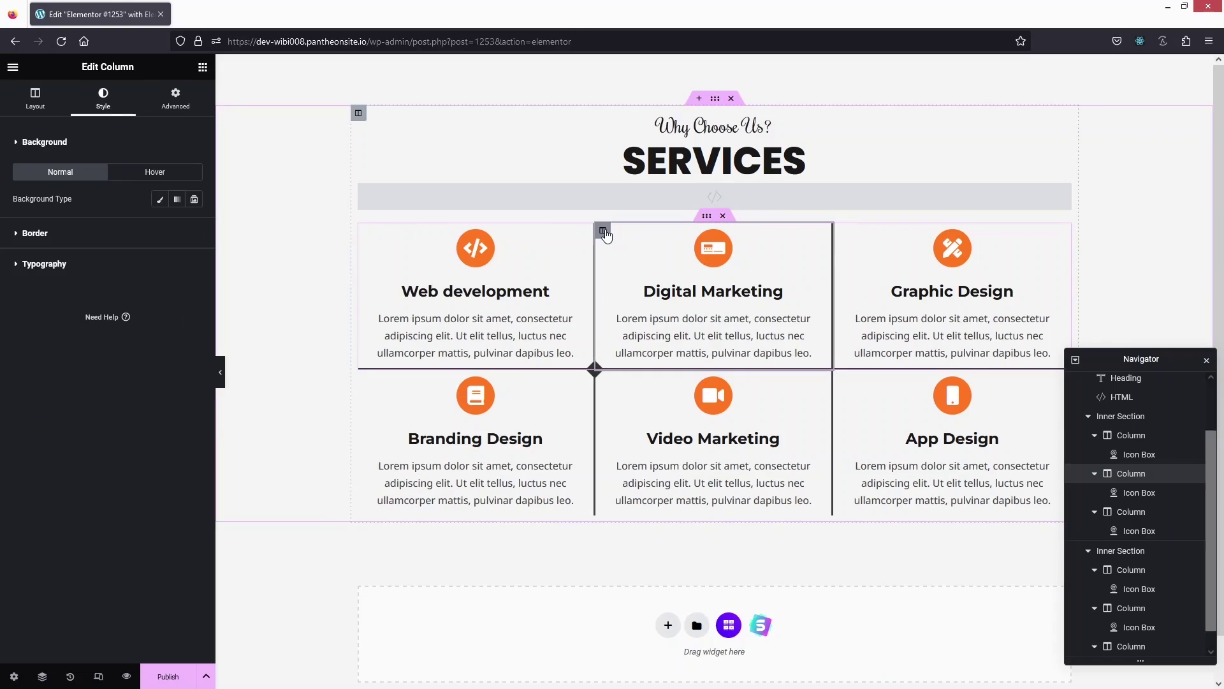
click(176, 99)
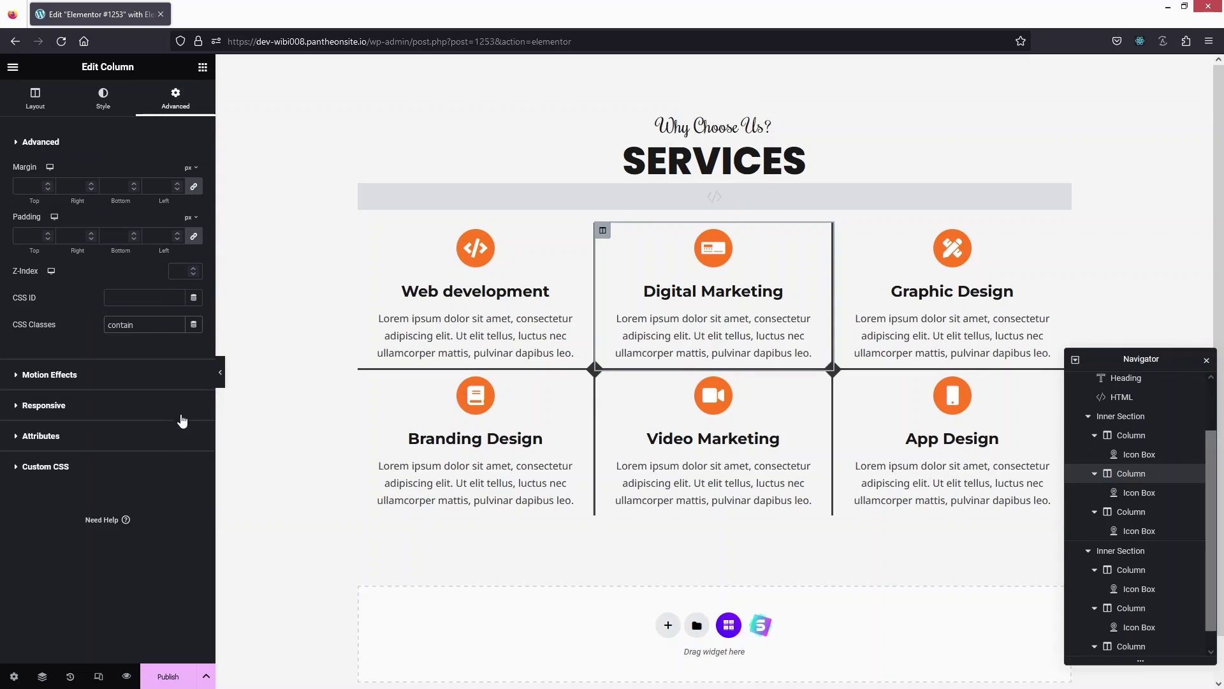
click(220, 372)
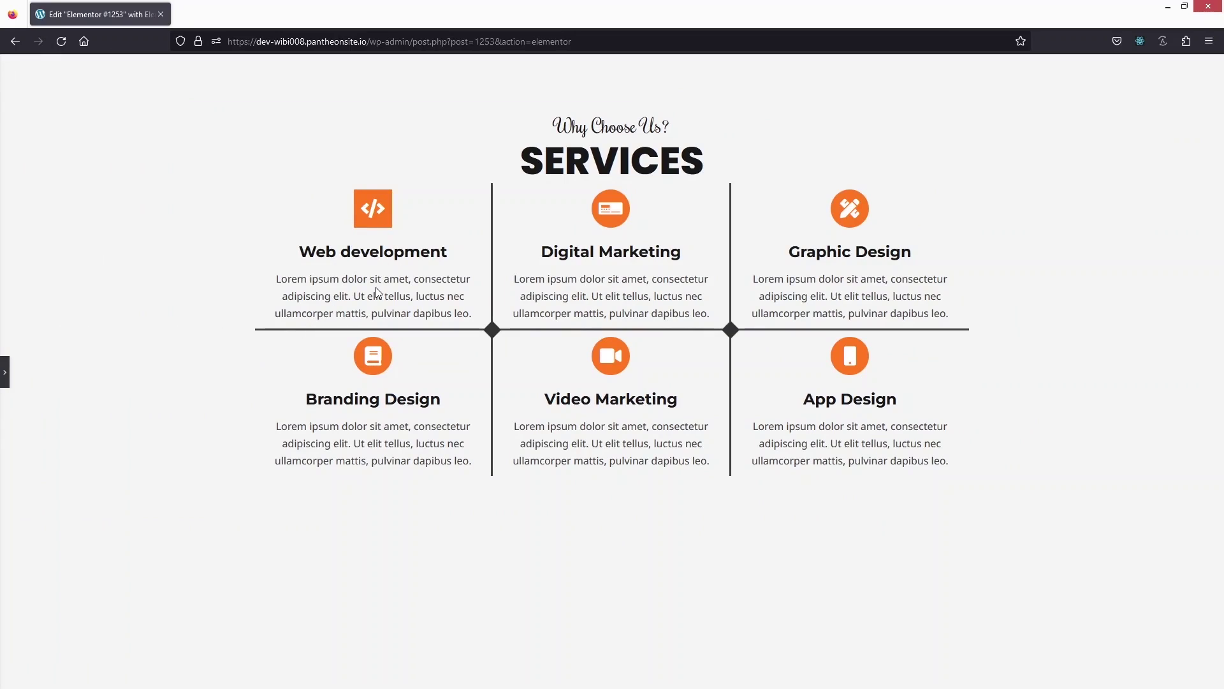
click(6, 376)
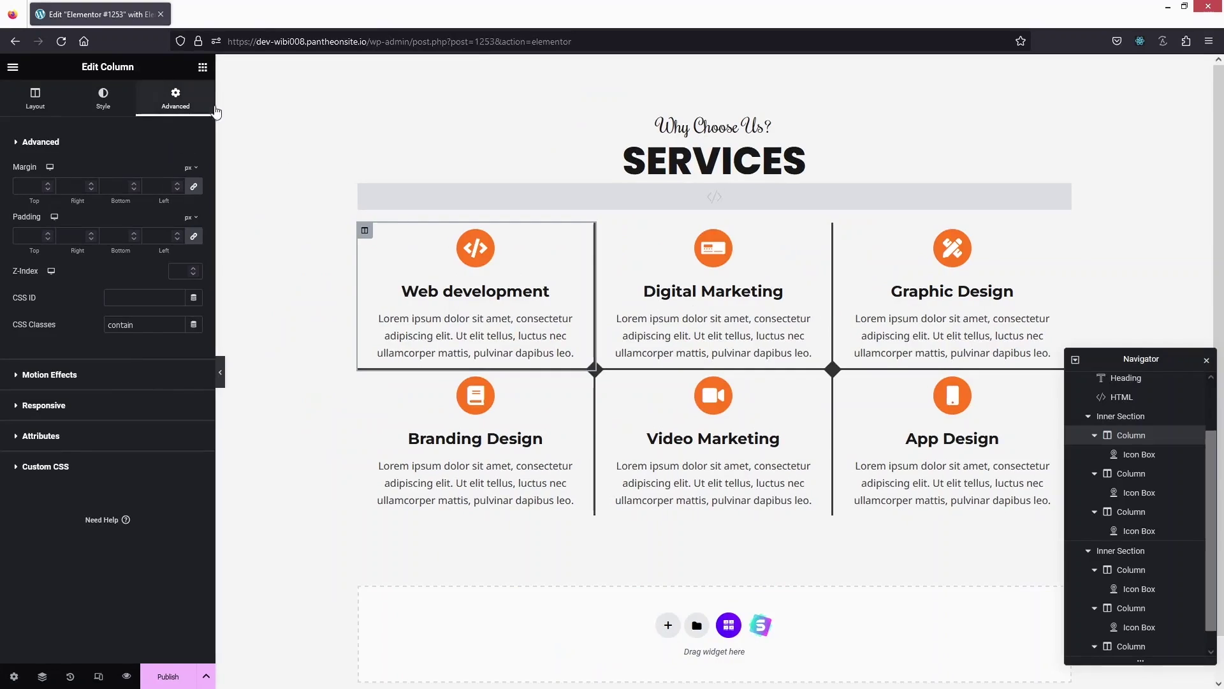
Step: Set the padding of the Web development and Digital Marketing columns to 30 px on all sides
click(32, 235)
text(30)
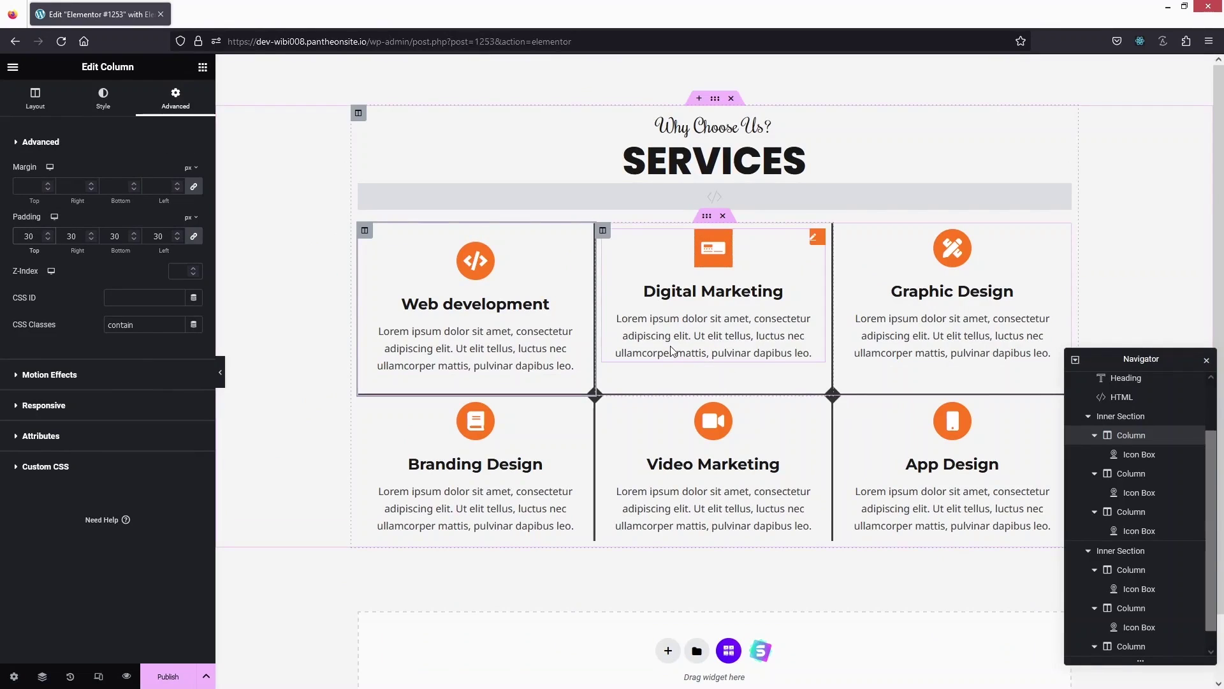
click(604, 232)
click(23, 236)
text(30)
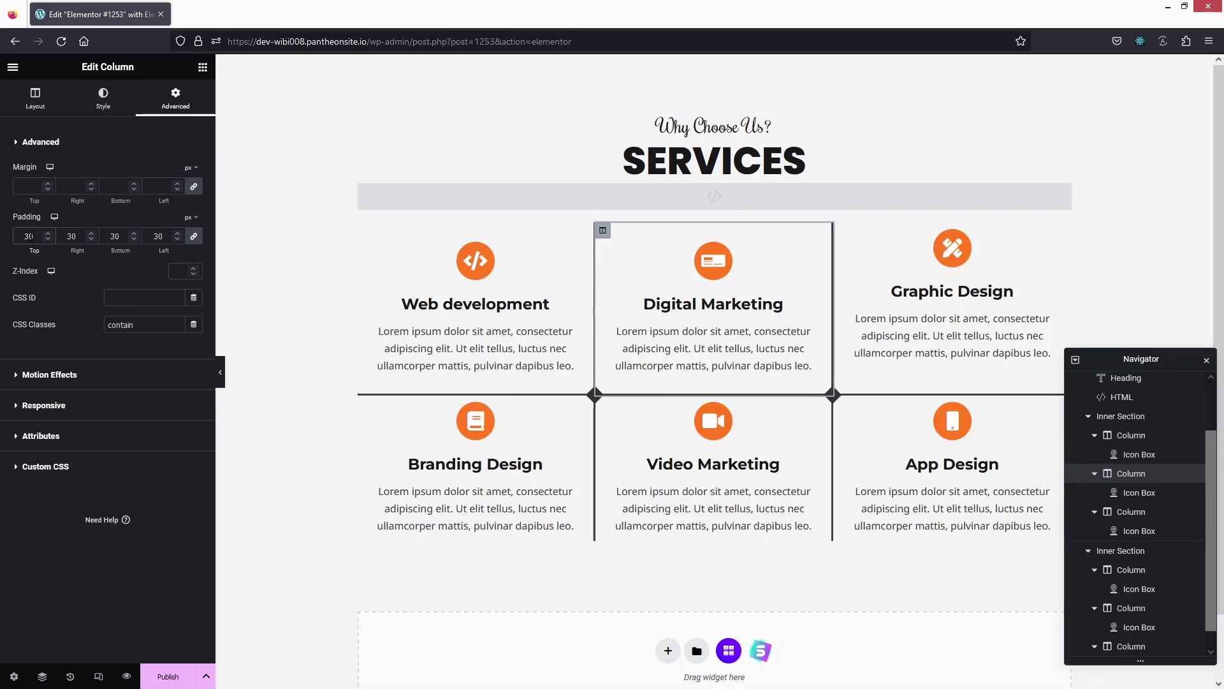
Step: Set the padding of the Graphic Design and Branding Design columns to 30 px on all sides
click(842, 232)
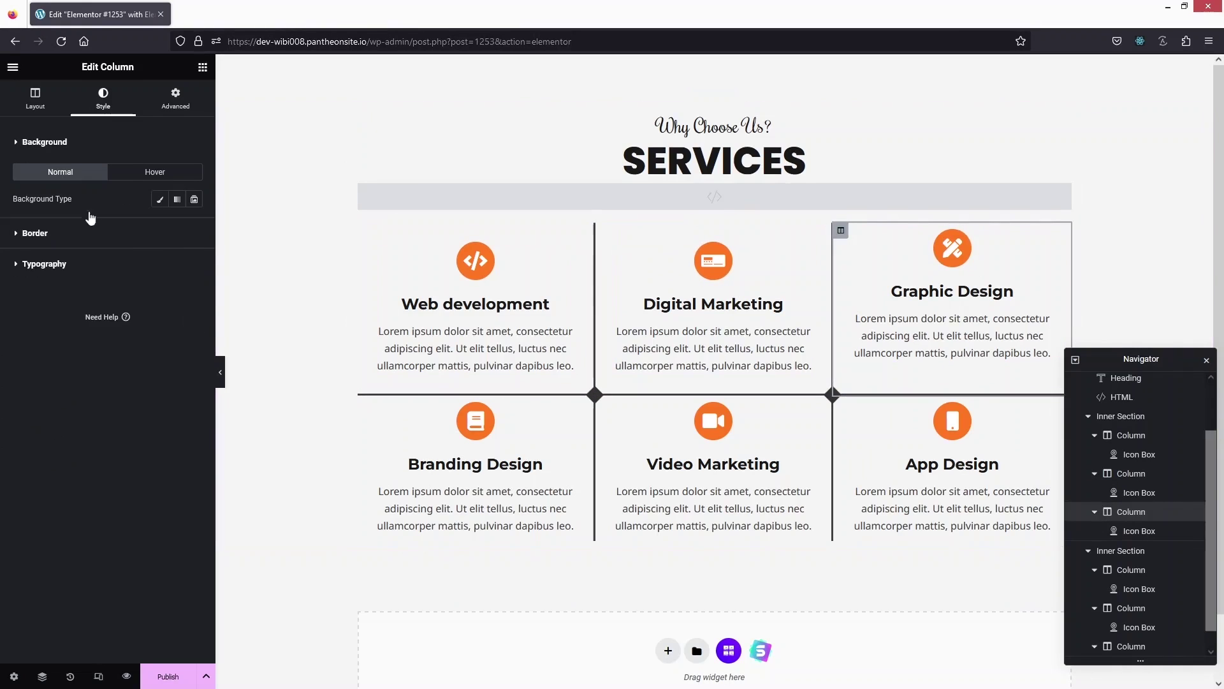
click(193, 108)
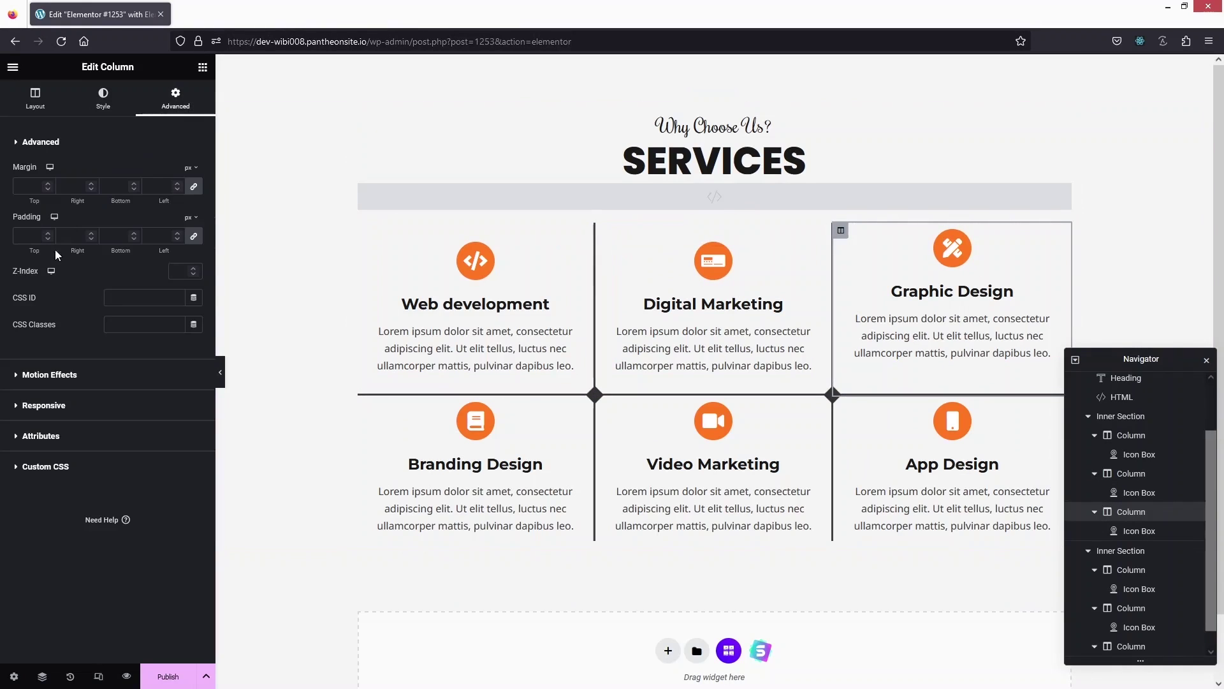
click(25, 238)
text(30)
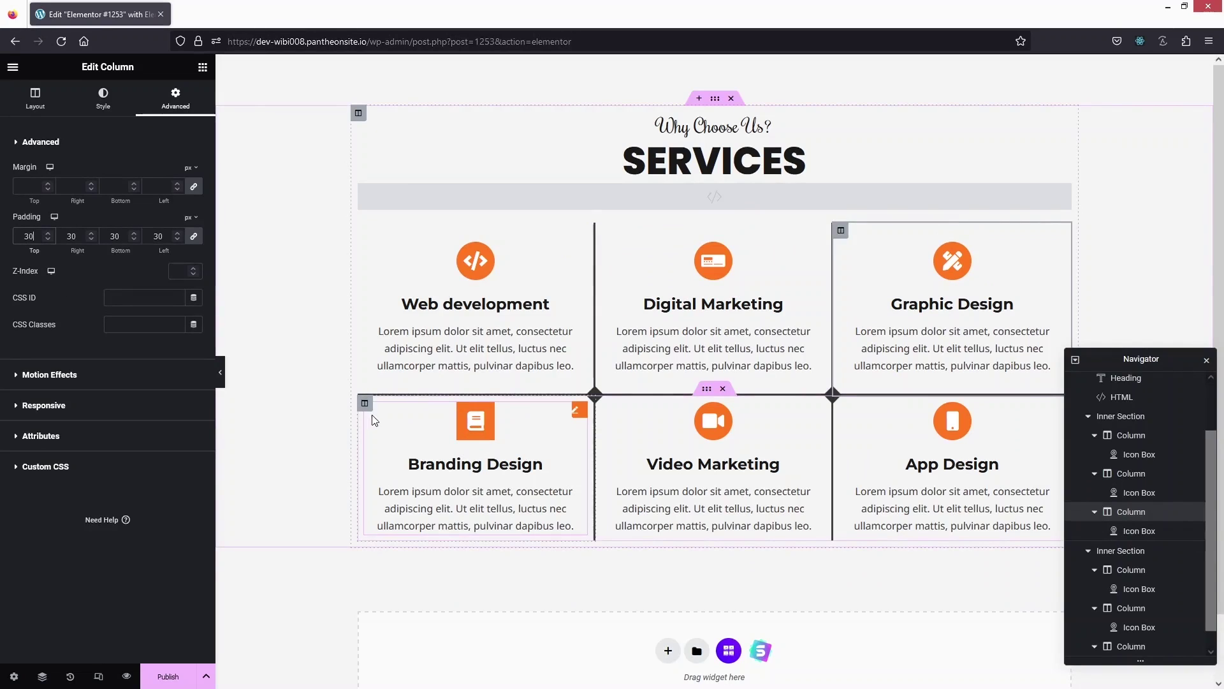
click(369, 410)
click(176, 99)
click(29, 236)
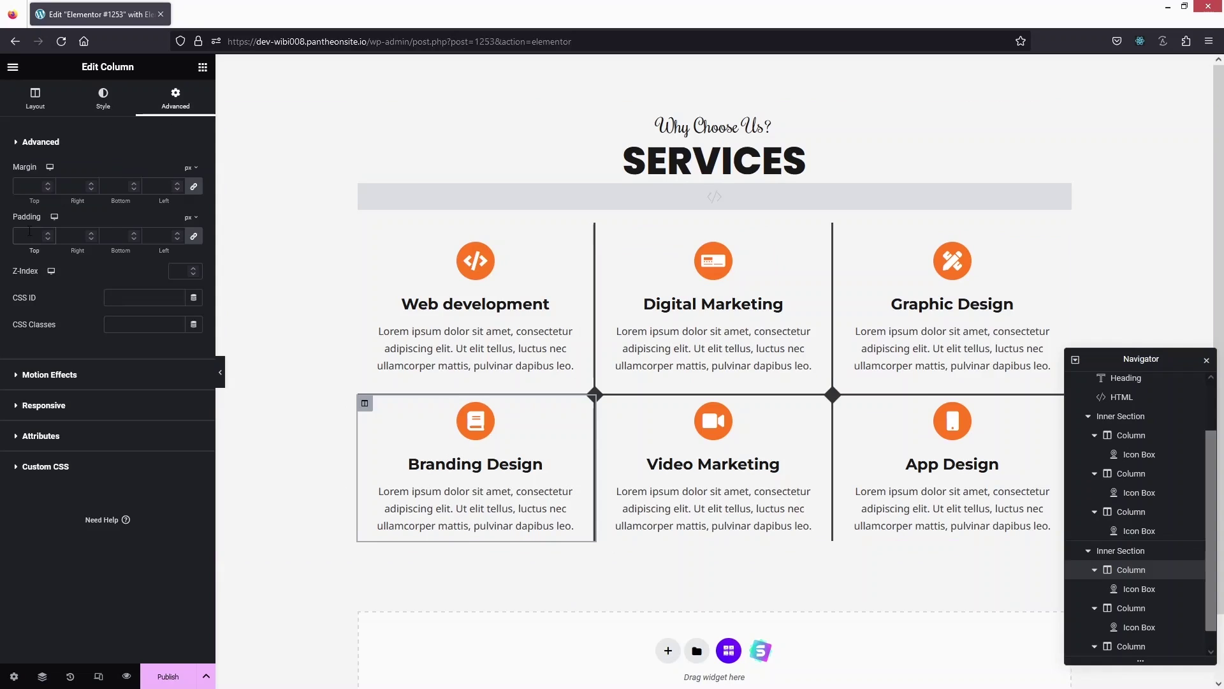
text(30)
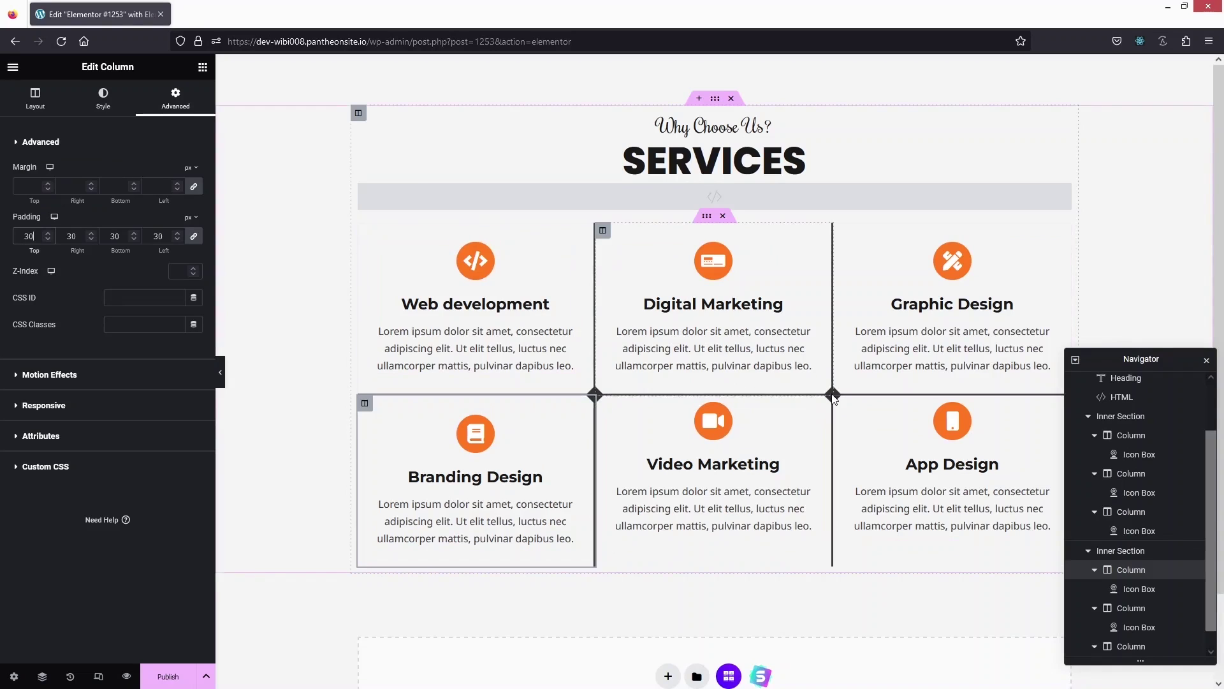
Step: Set the padding of the Video Marketing and App Design columns to 30 px on all sides
click(817, 415)
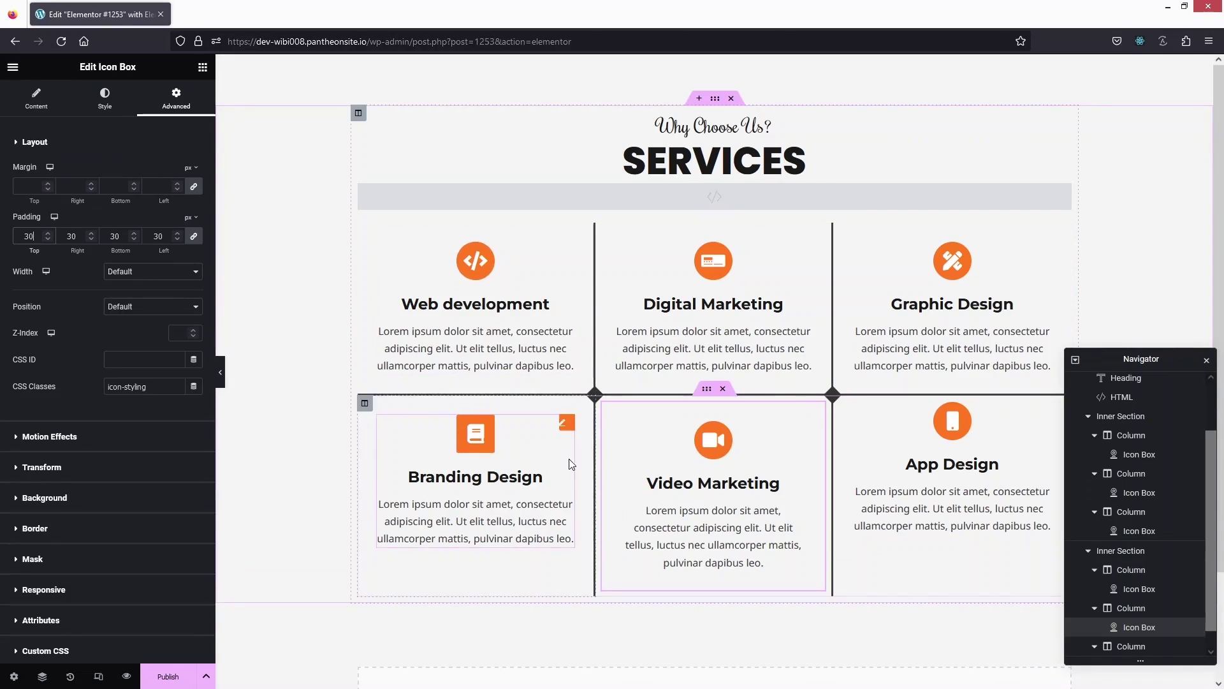
click(841, 403)
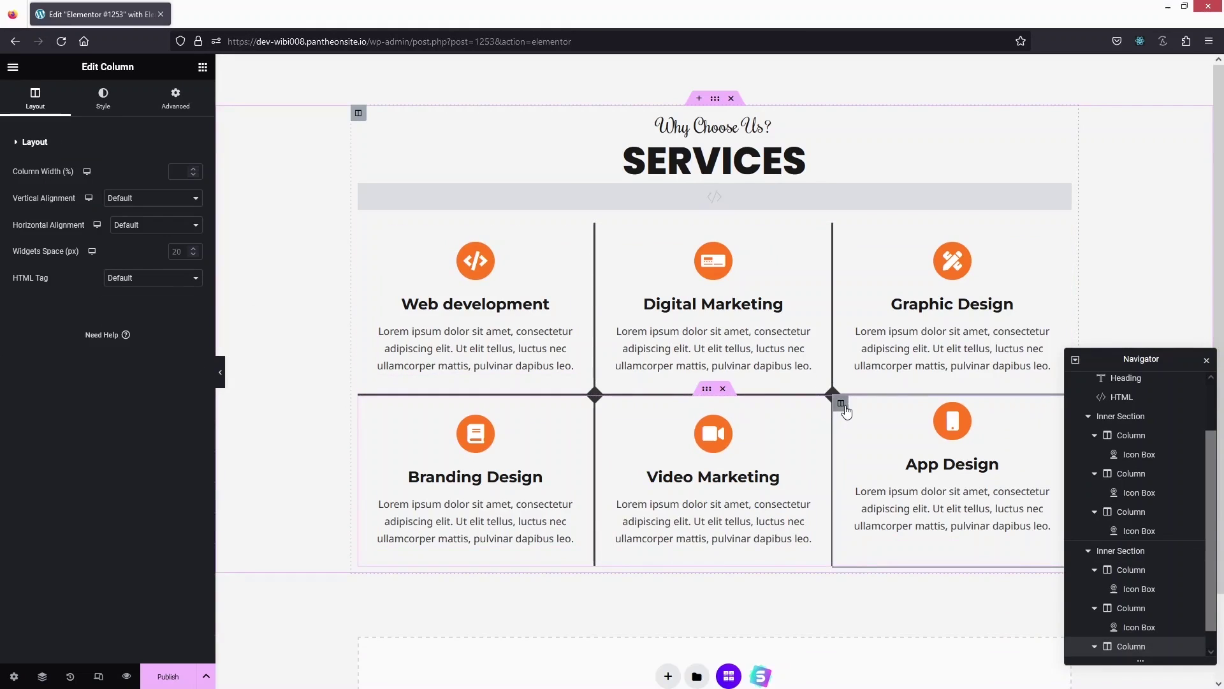
click(176, 97)
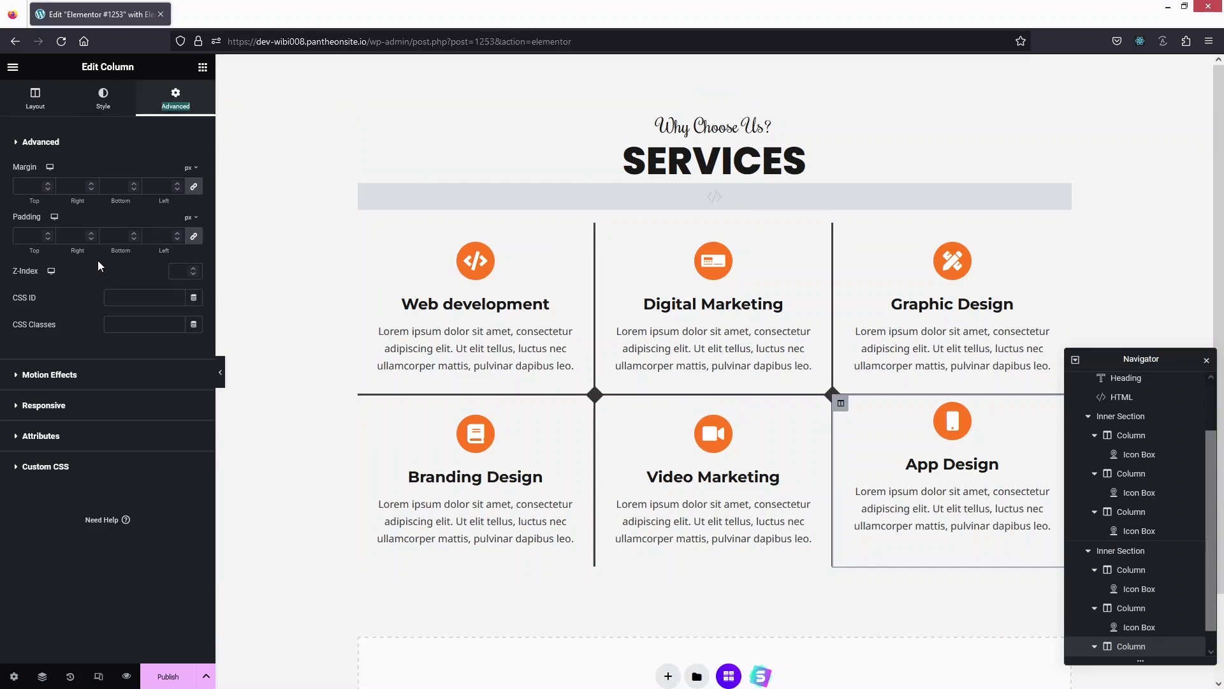
click(26, 234)
text(30)
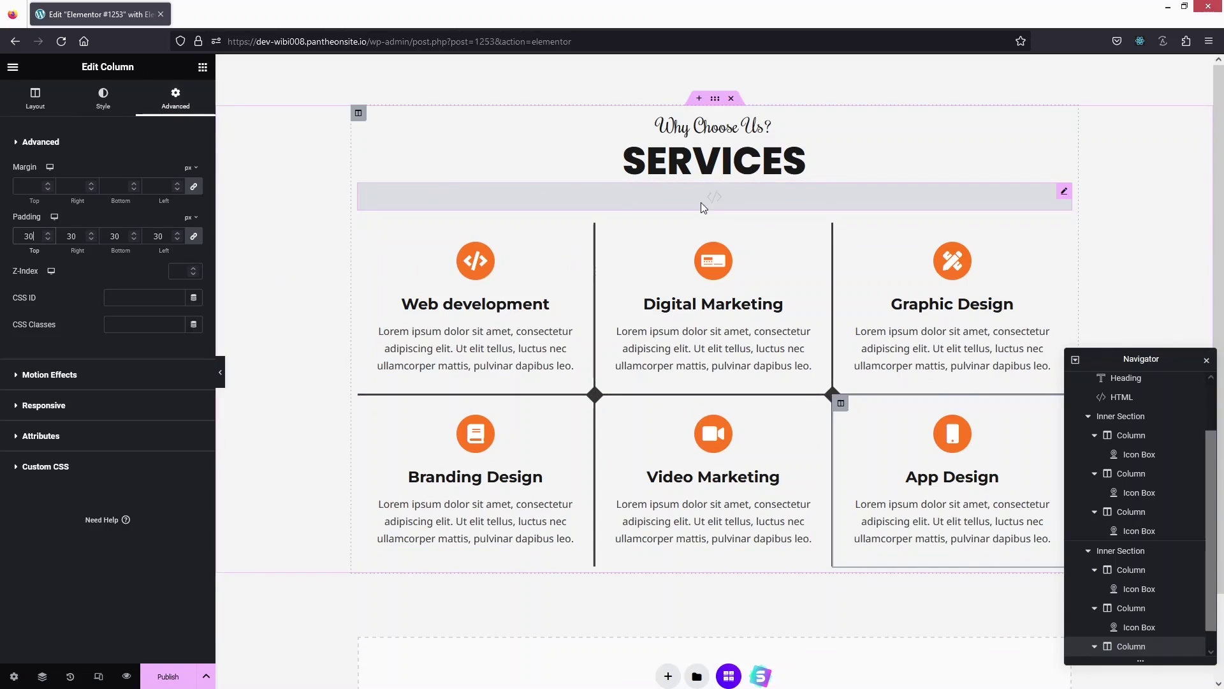
Step: Insert a Divider widget between the SERVICES heading and the HTML widget and add an icon element to it
click(202, 66)
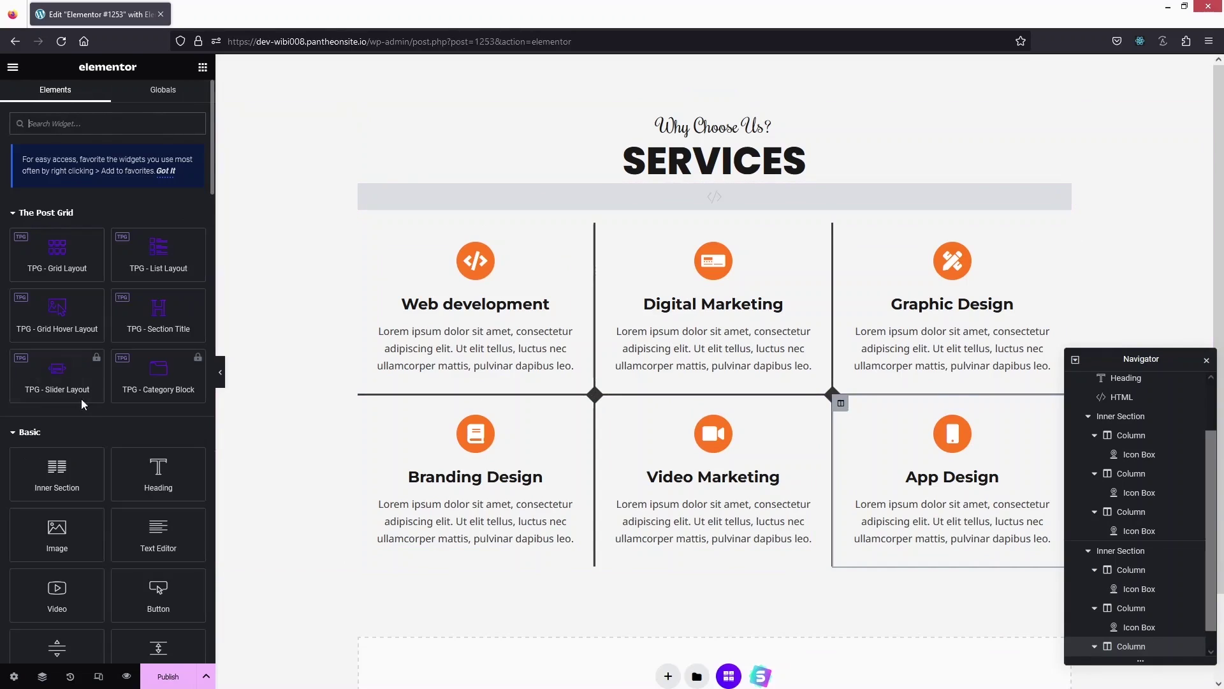
drag(42, 657, 691, 179)
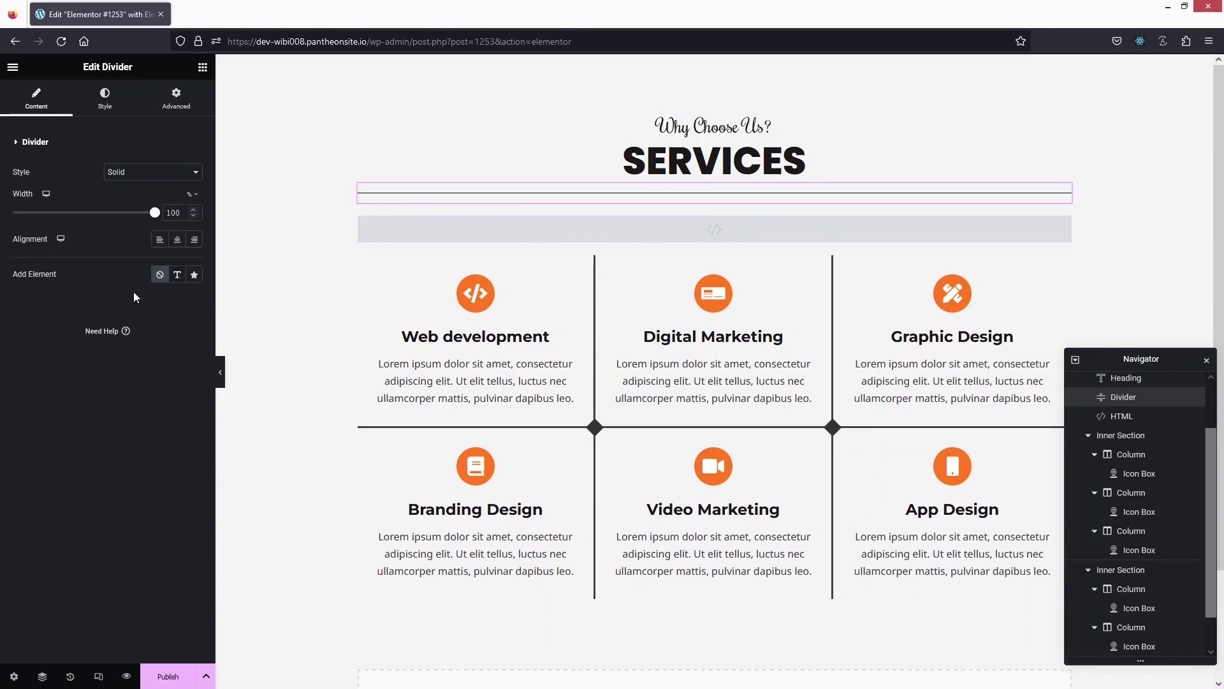
click(194, 274)
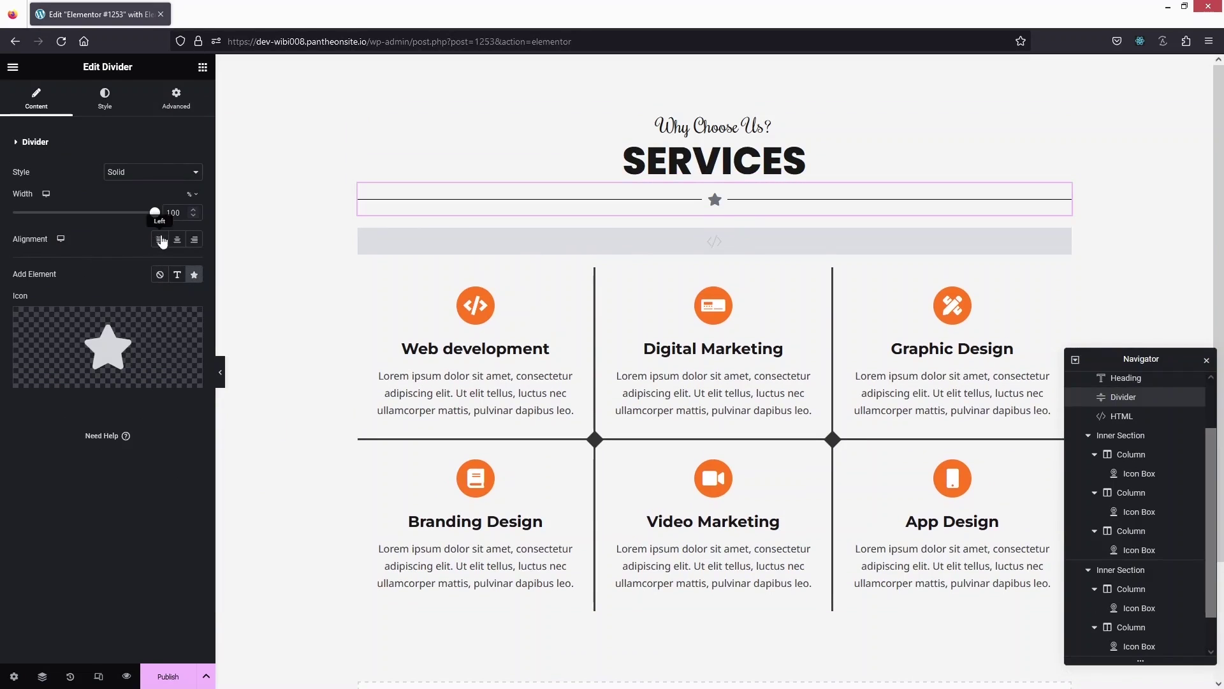
Step: Center-align the divider and set its line style to Dotted
click(181, 246)
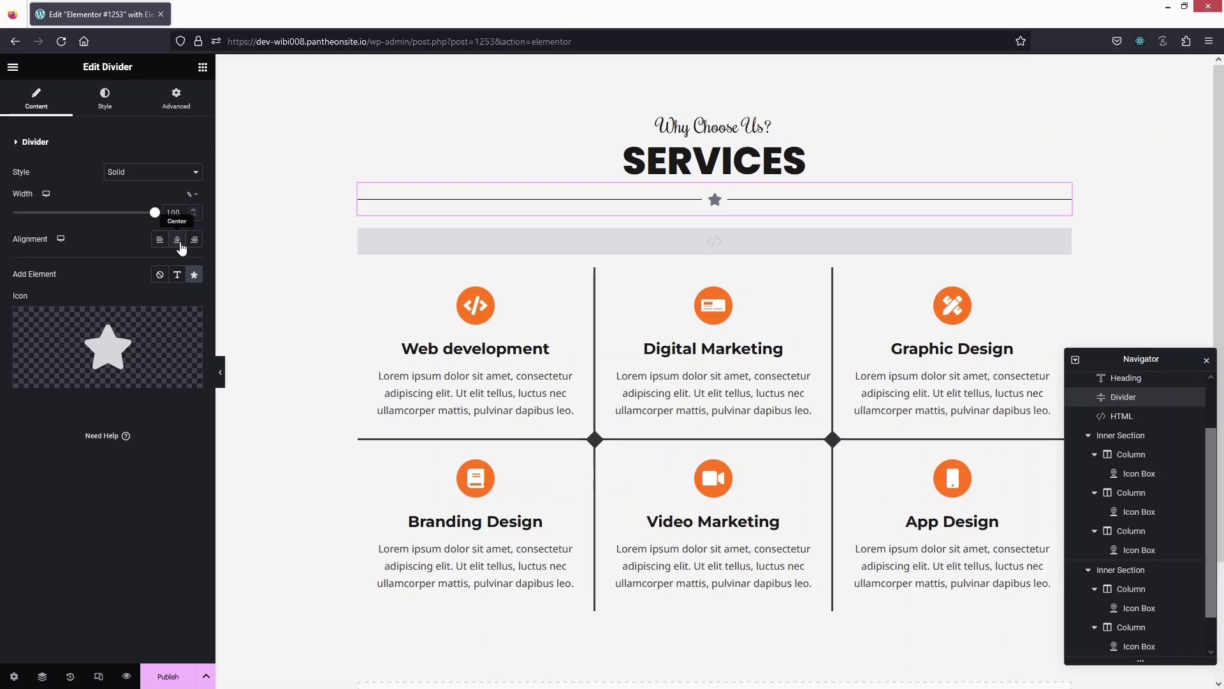
click(141, 178)
click(145, 226)
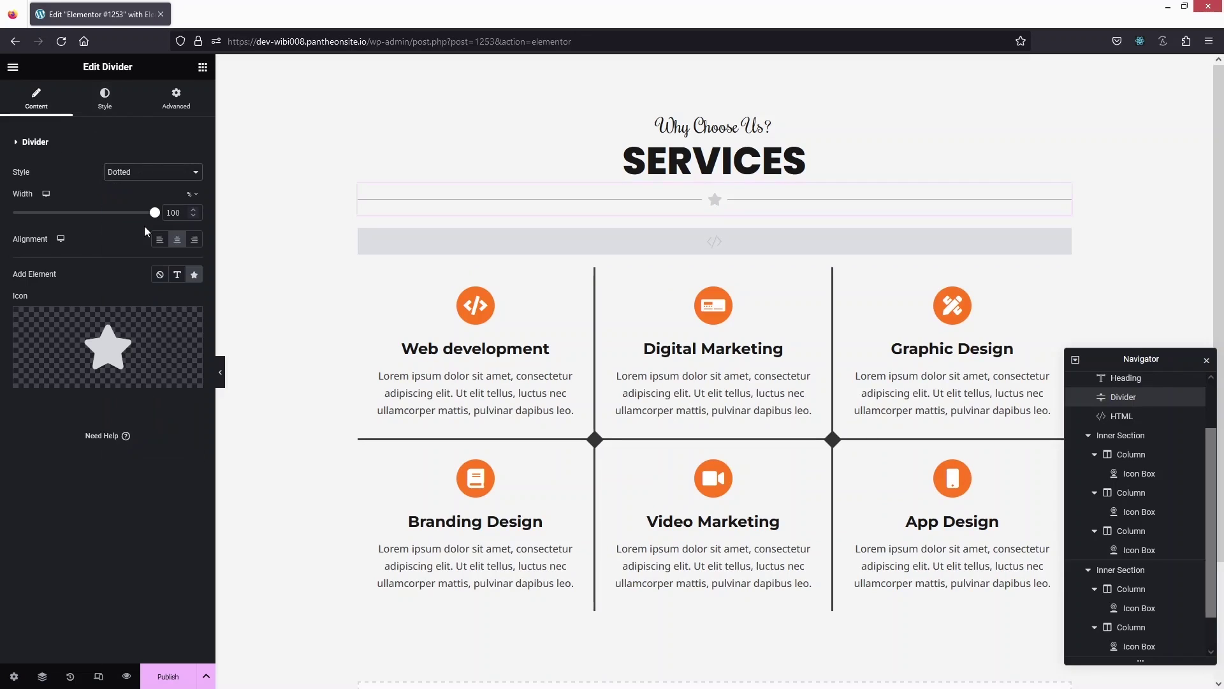
Step: Set the divider icon's view to Stacked and its border radius to 100 px
click(105, 99)
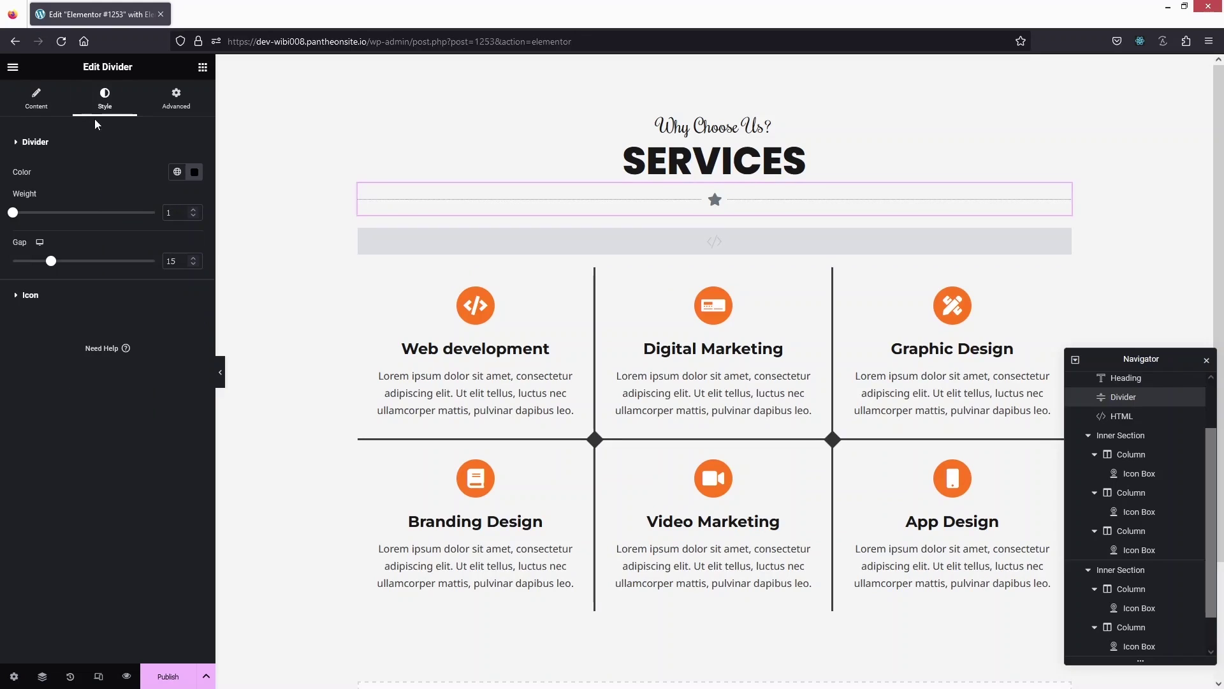
click(25, 296)
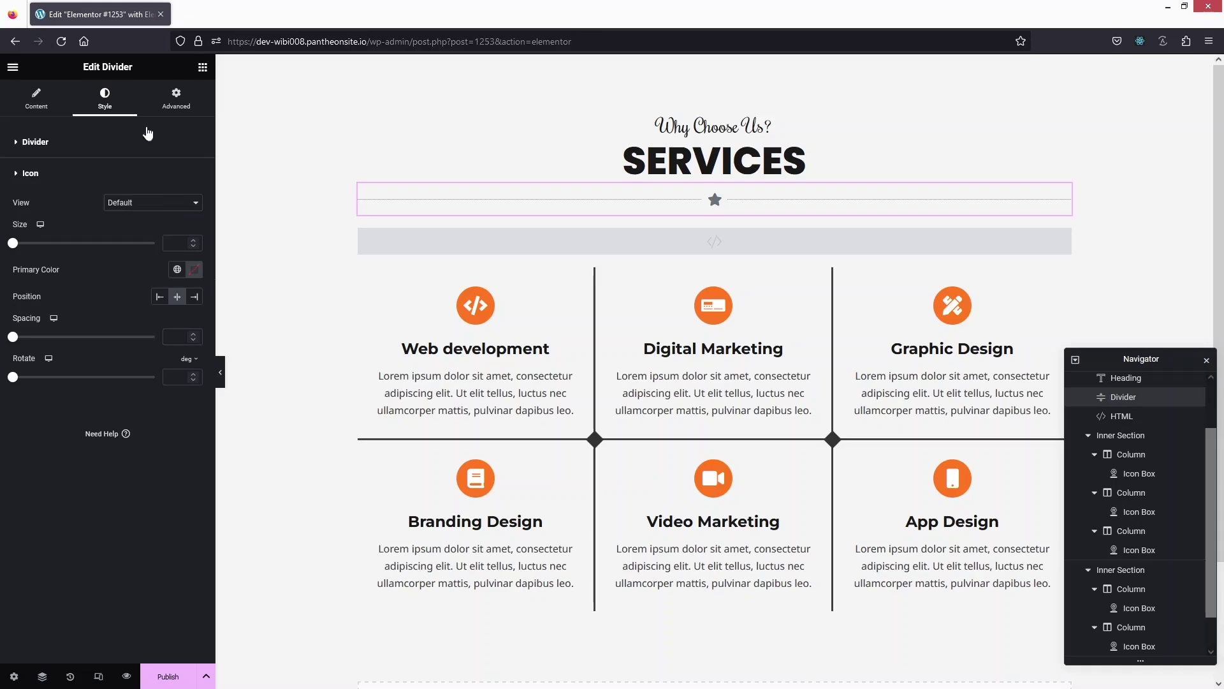
click(153, 203)
click(140, 233)
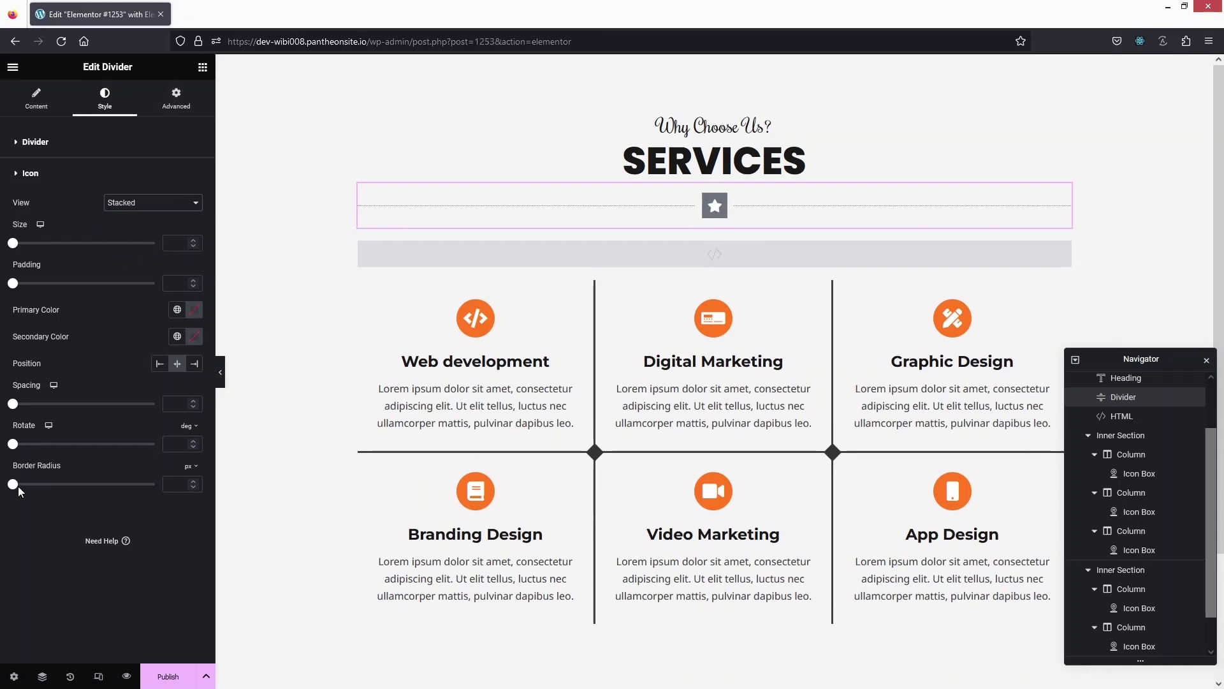
drag(14, 484, 154, 485)
Step: Set the divider icon's size to 20 and its padding to 10
mouse_move(16, 247)
mouse_down()
mouse_move(75, 247)
mouse_move(22, 247)
mouse_up()
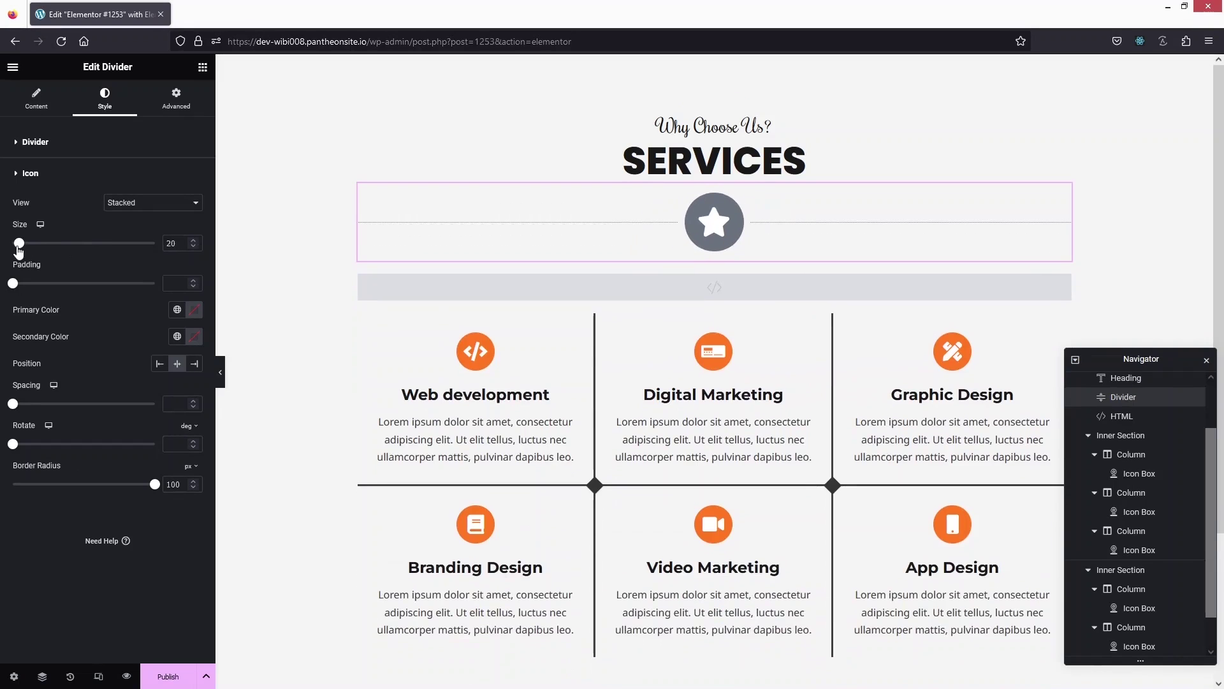
drag(176, 243, 134, 247)
key(Down)
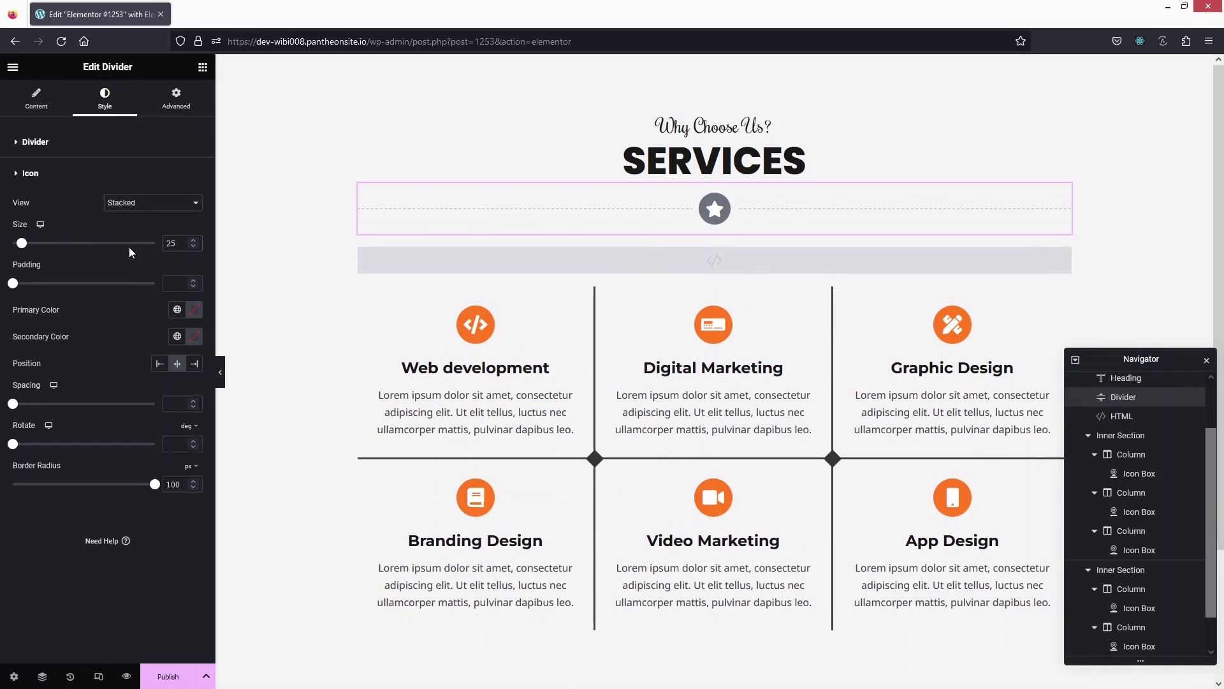
key(BackSpace)
text(1)
key(Up)
key(Up)
key(Up)
key(Up)
key(Up)
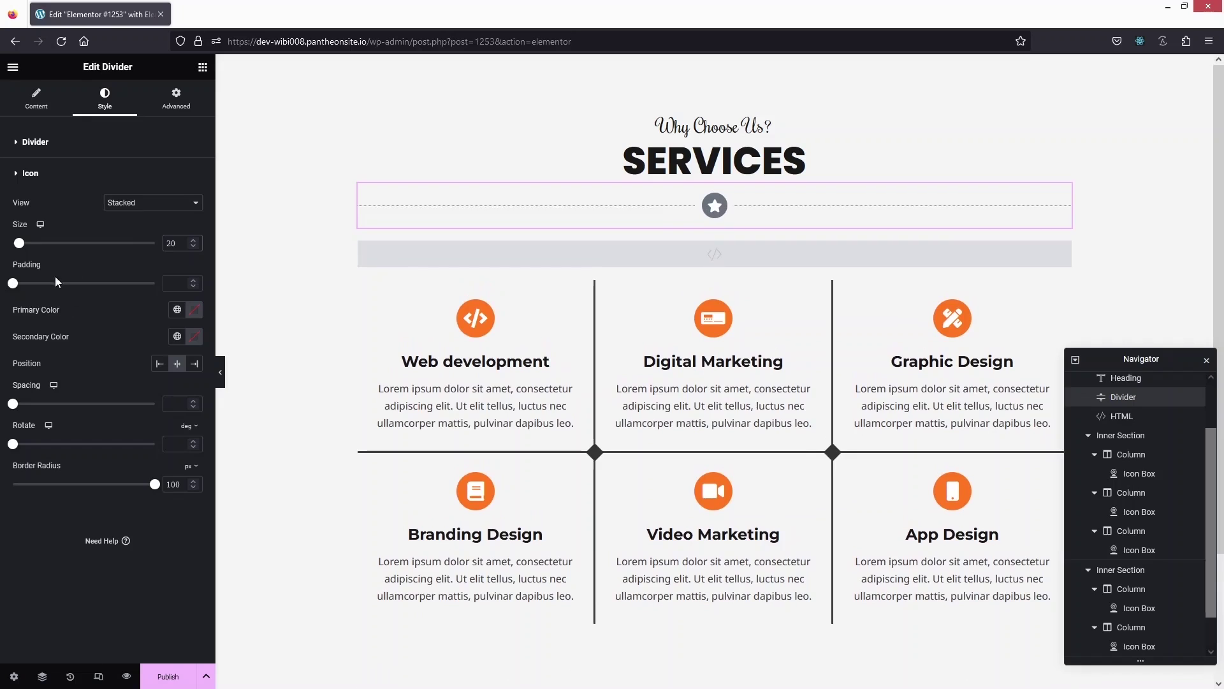
drag(14, 284, 33, 290)
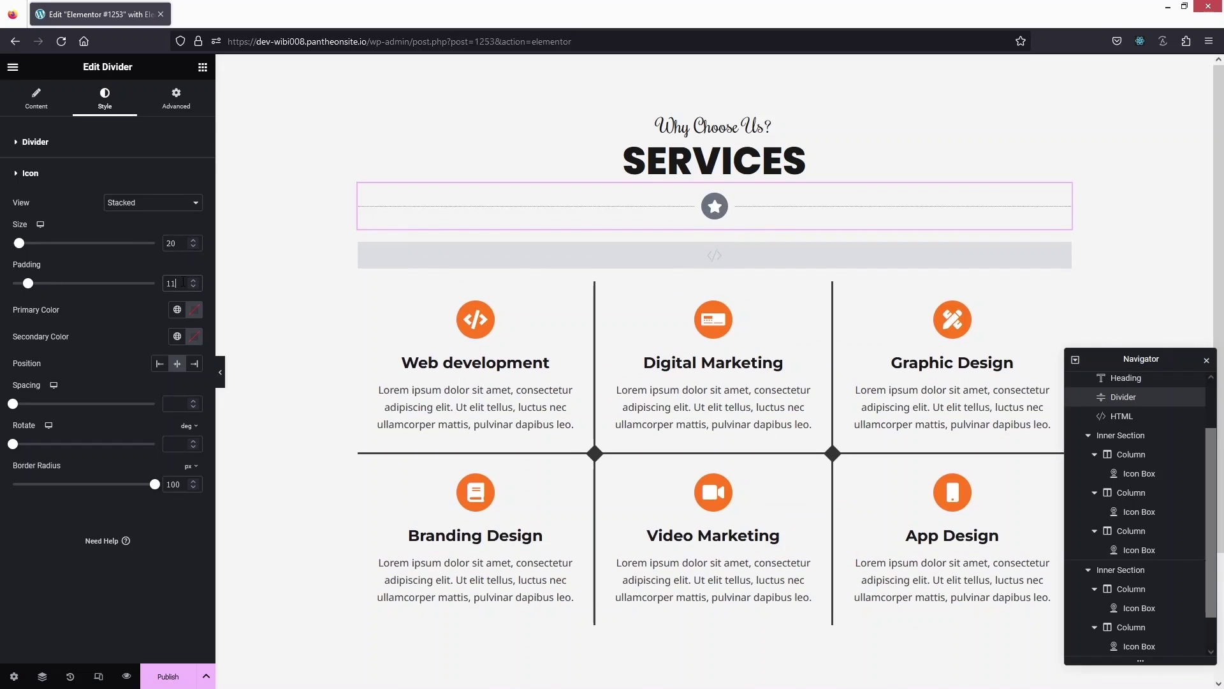
key(Down)
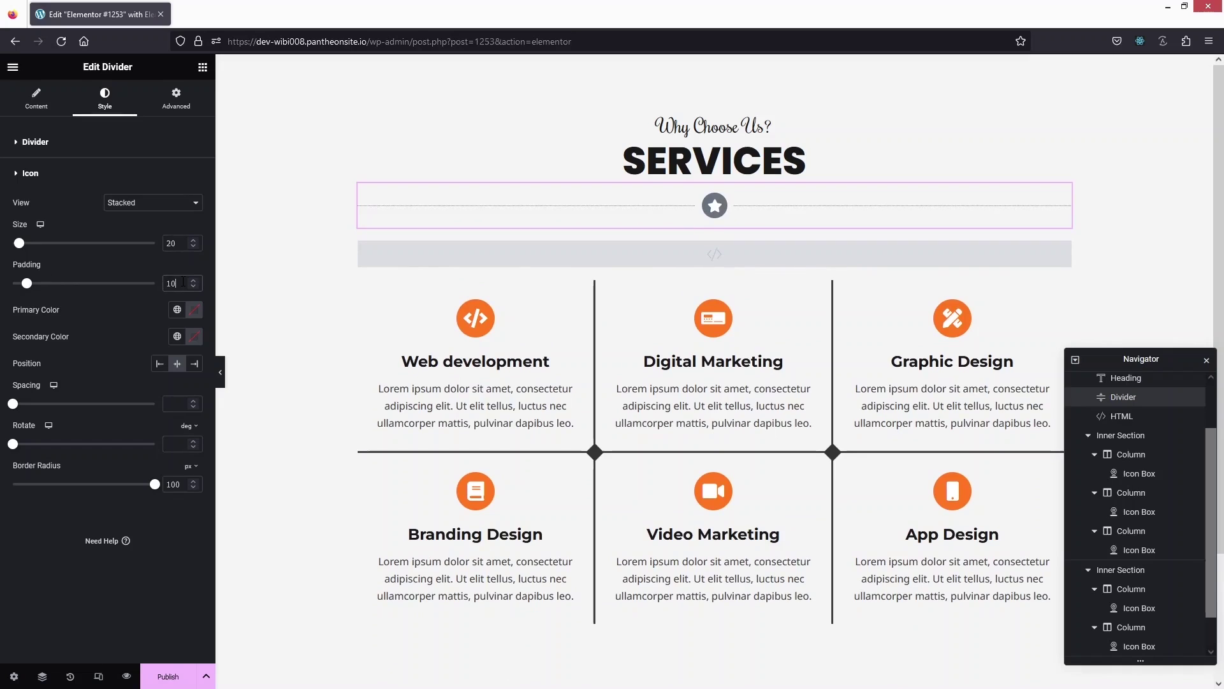
Step: Set the weight of the divider's dotted line to 5
click(40, 142)
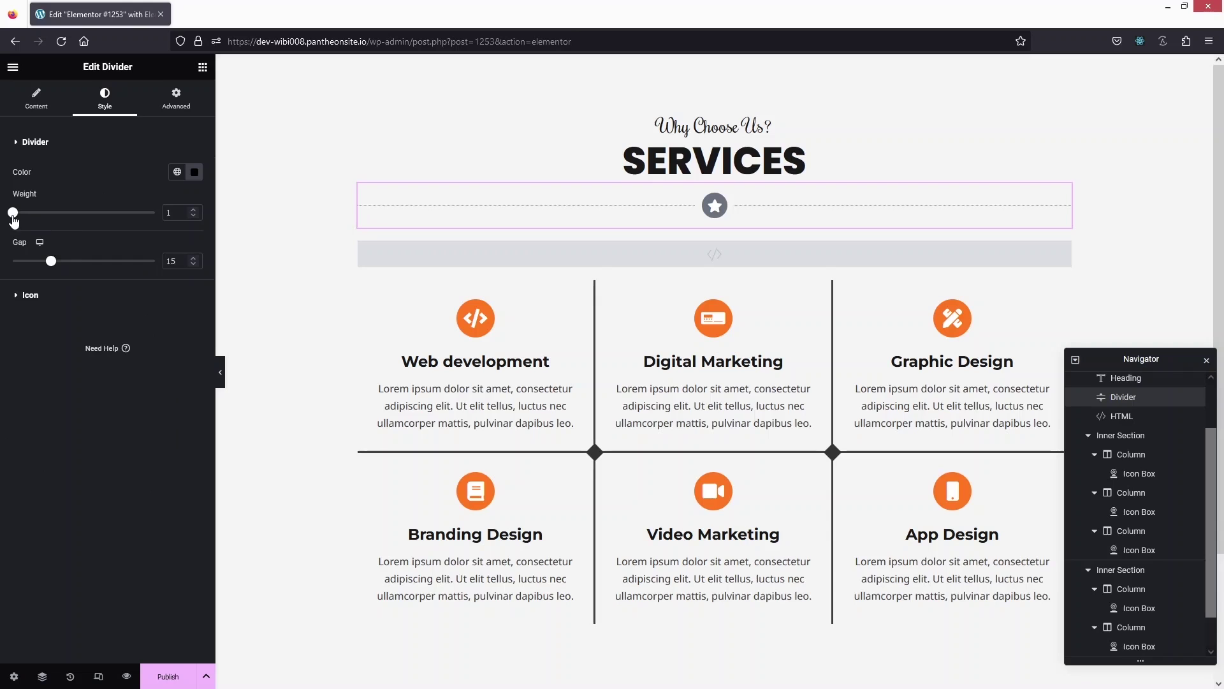
drag(13, 212, 75, 220)
click(193, 217)
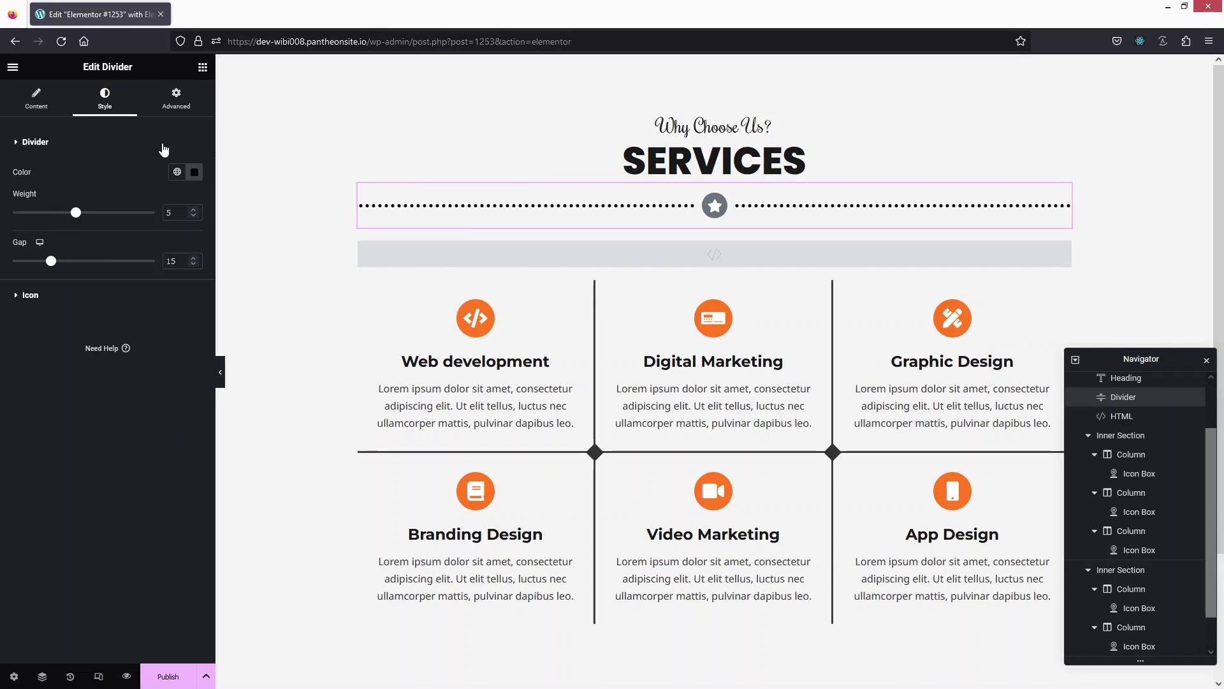
Step: Set the width of the dotted divider under the Services heading to 20%
click(50, 102)
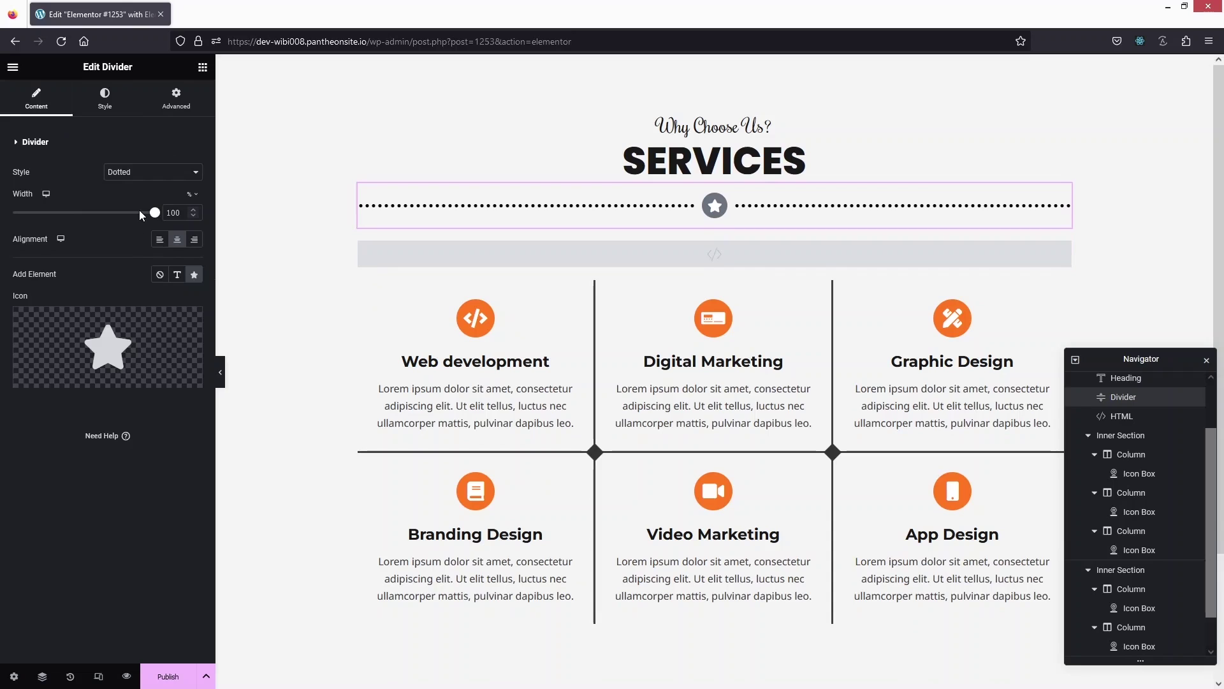
click(181, 213)
key(BackSpace)
key(BackSpace)
key(BackSpace)
text(20)
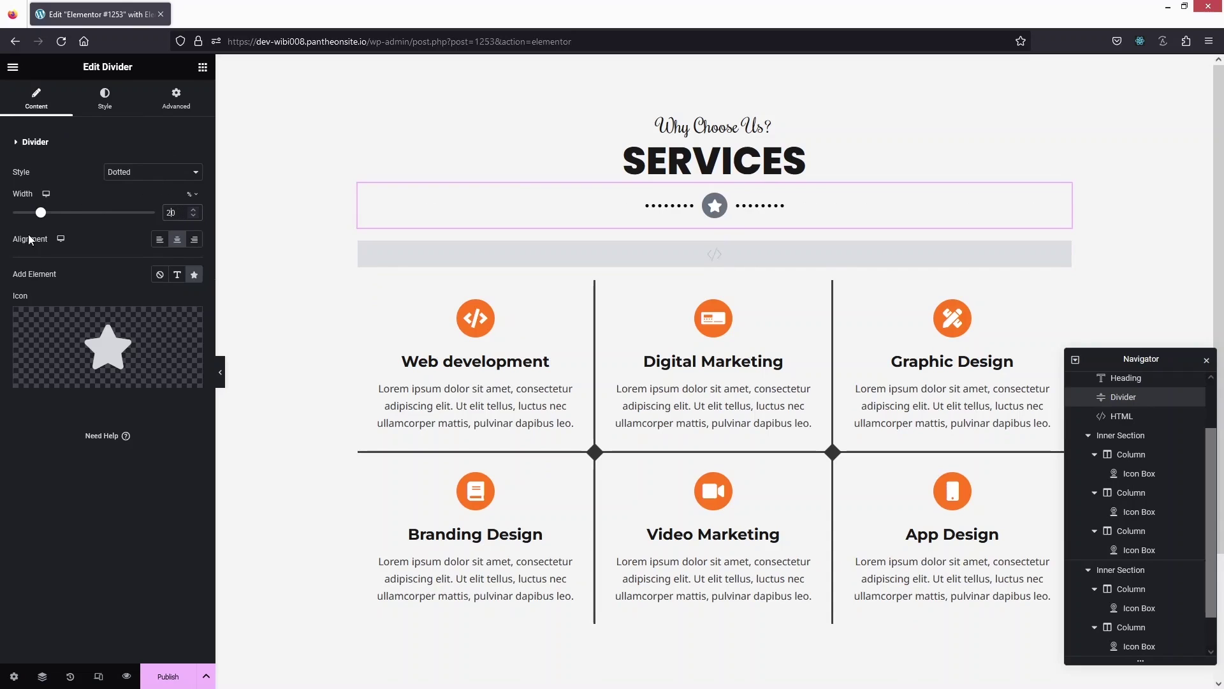
Step: Reduce the weight of the divider's dotted line to 3
click(105, 101)
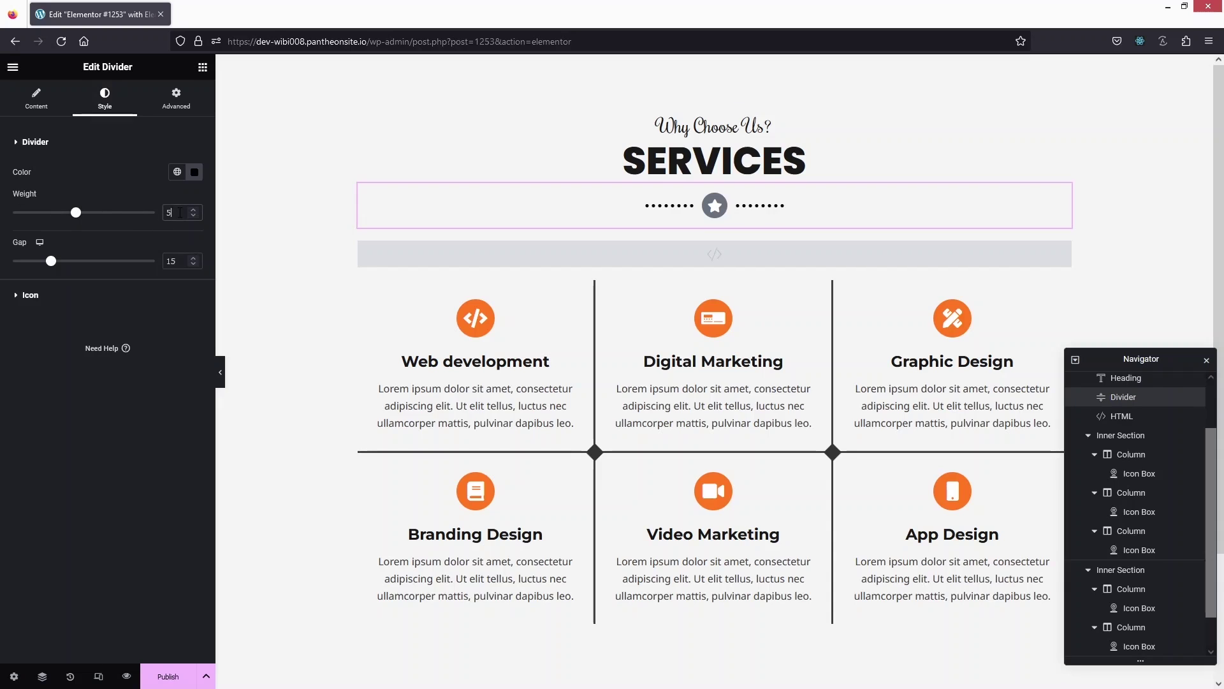
key(BackSpace)
text(2)
key(Up)
Step: Set the primary color of the divider's stacked star icon to black
click(28, 295)
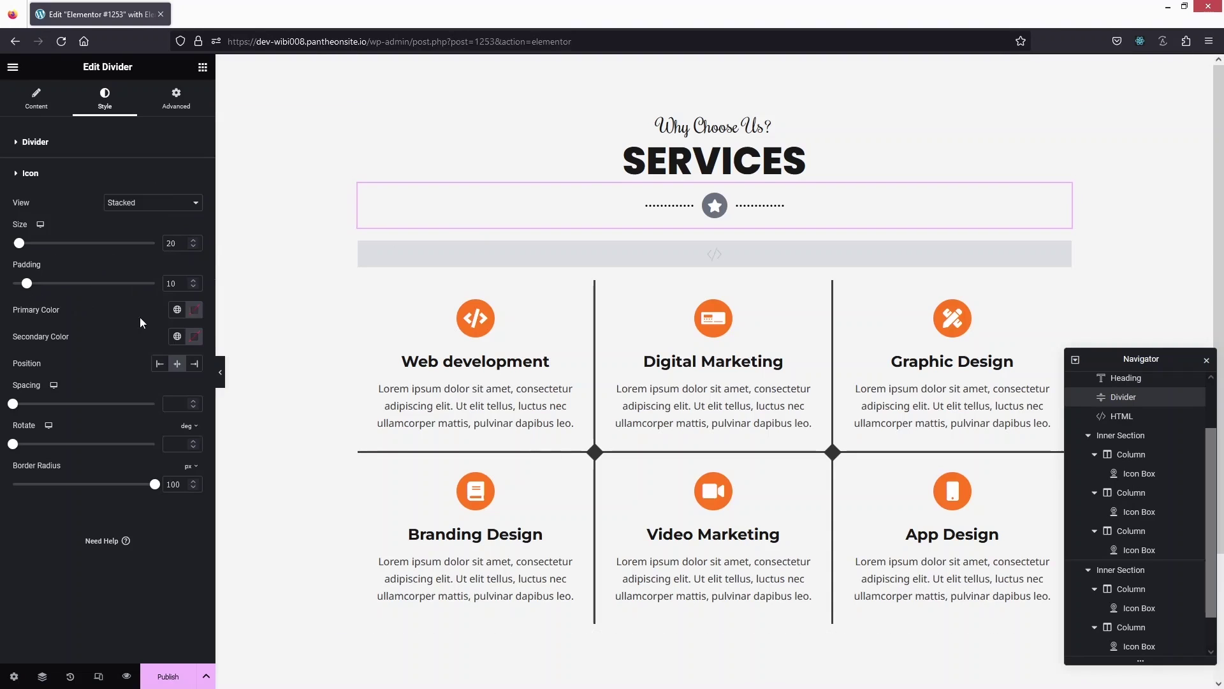
click(196, 312)
click(118, 467)
drag(117, 467, 67, 470)
click(28, 523)
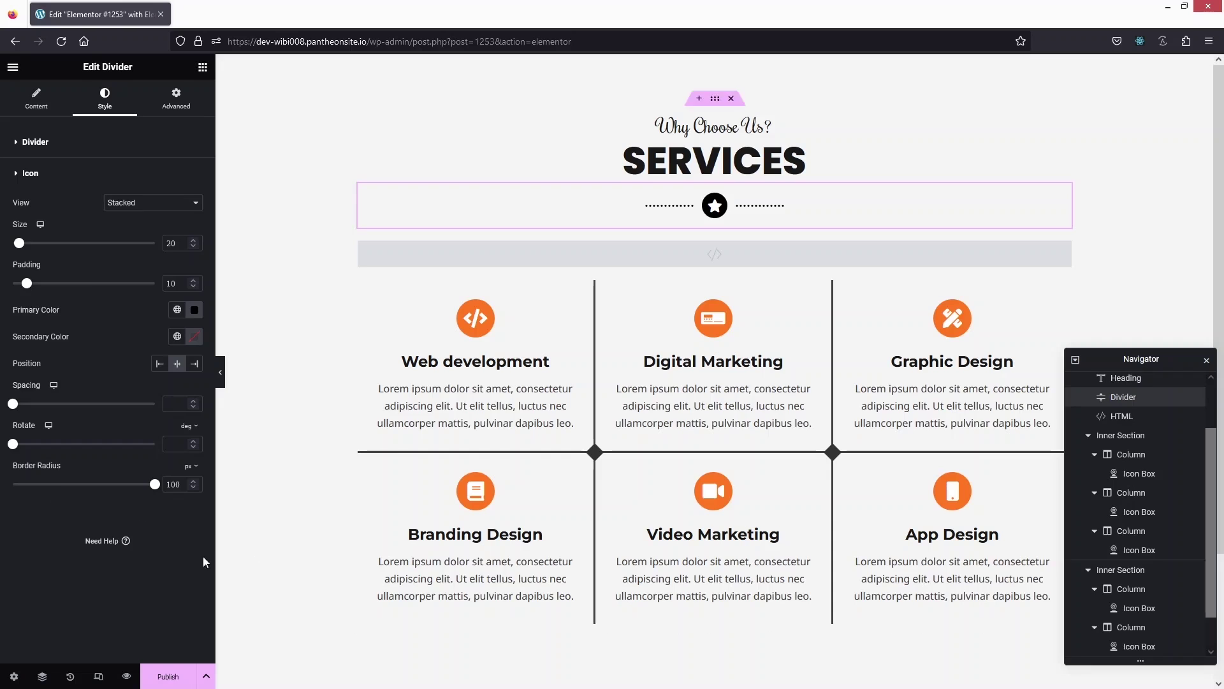
Step: Publish the page and open the live version to view the finished services section
click(168, 677)
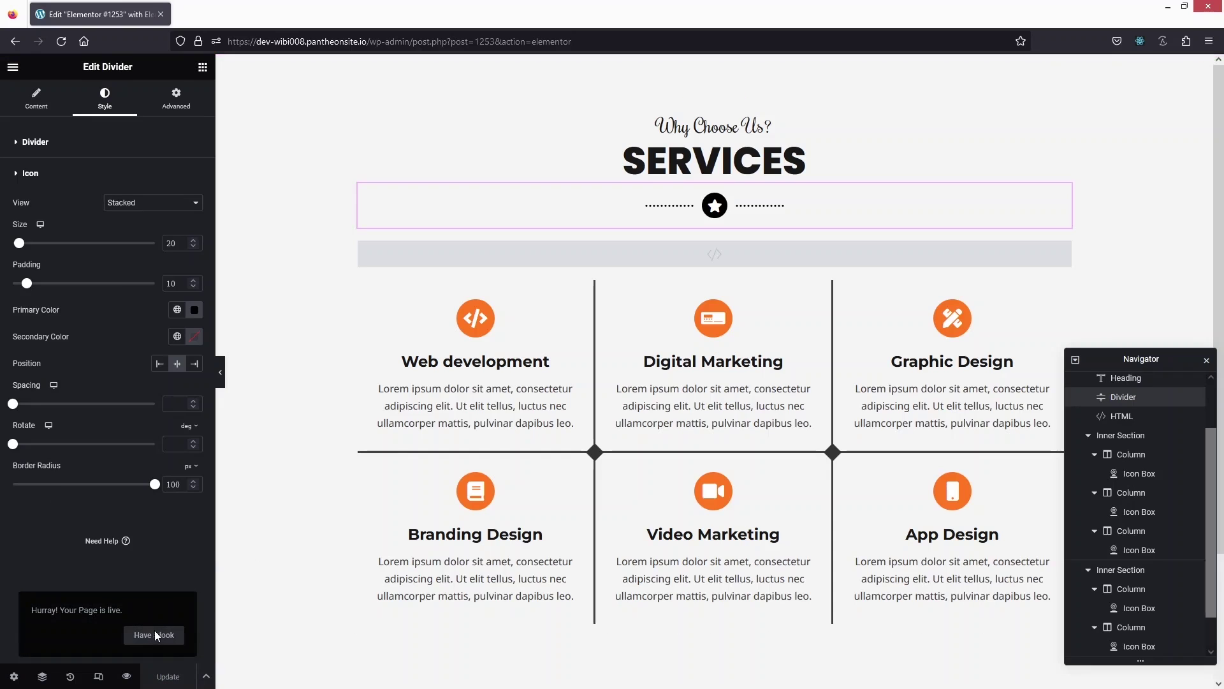
click(155, 634)
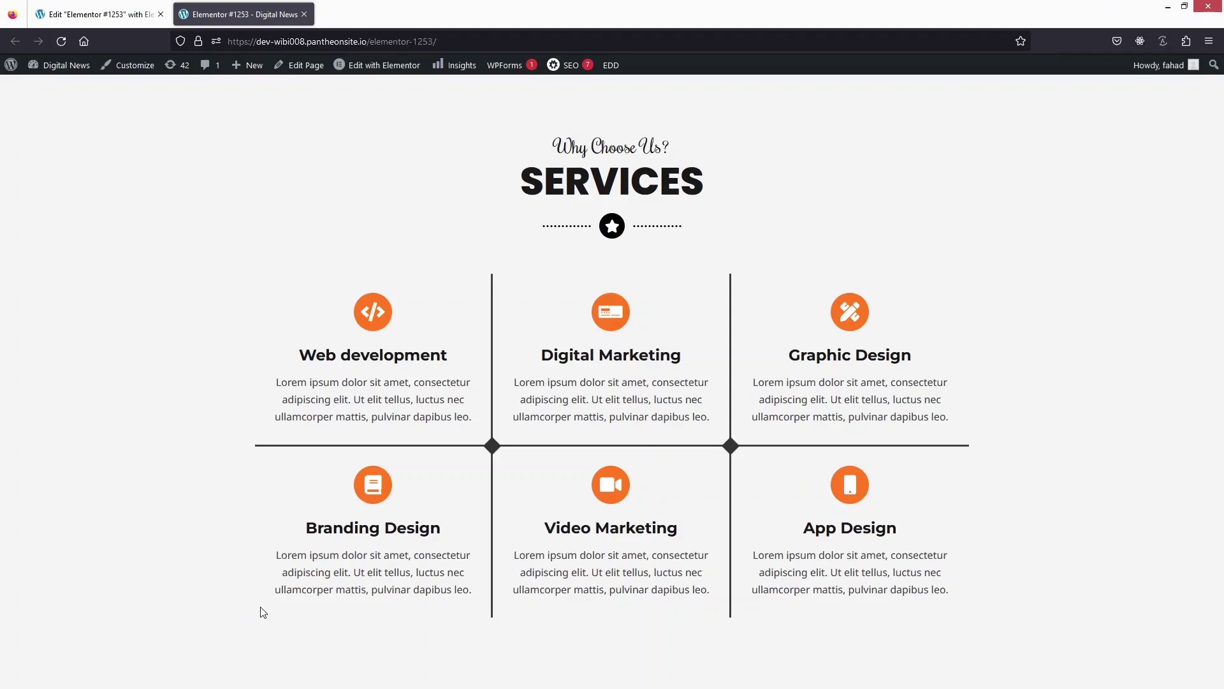